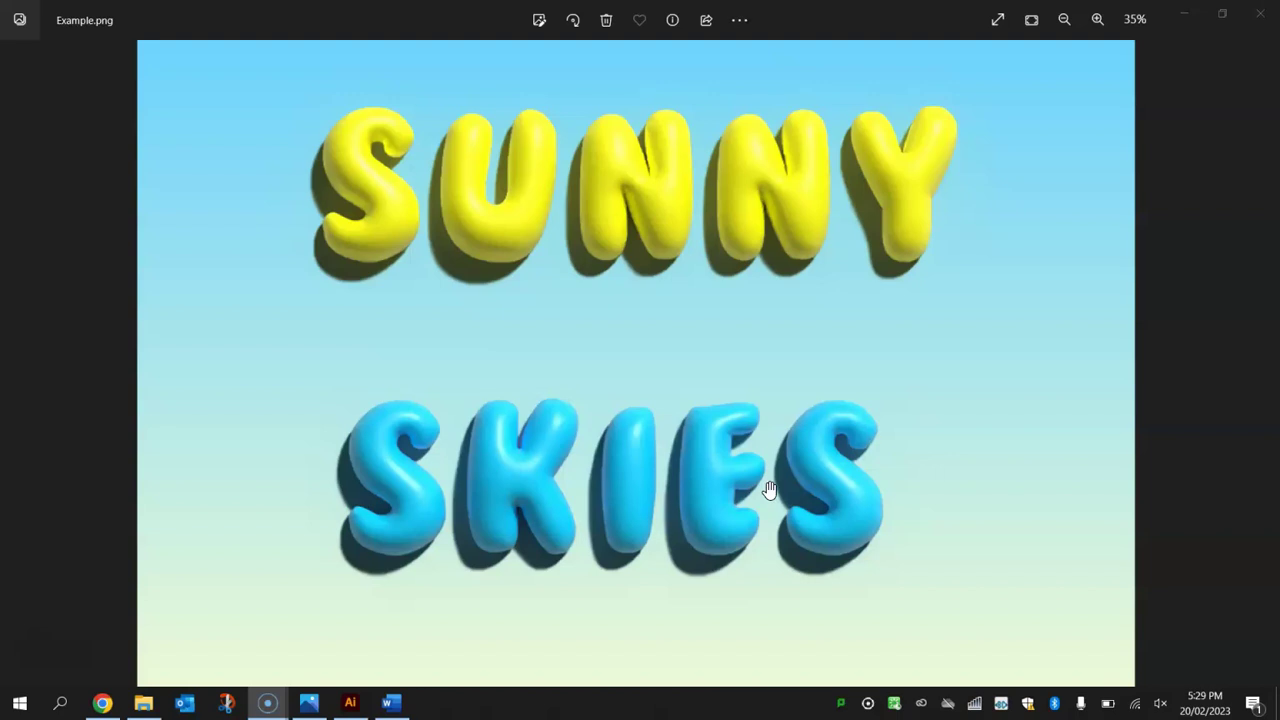
Switch to Chrome showing the dafont BubbleGum font page.
{"action": "left_click", "coordinate": [102, 703]}
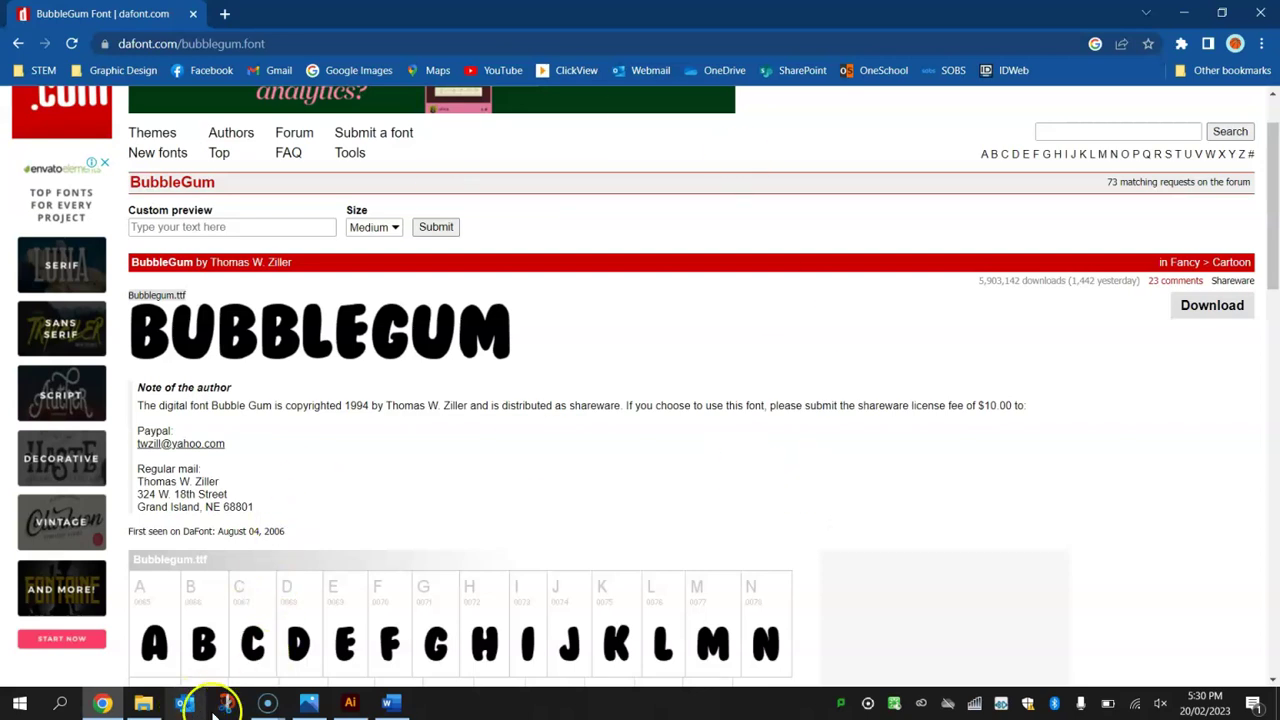
Start a new document from the Web 1024 × 768 px Minimum preset.
{"action": "left_click", "coordinate": [351, 703]}
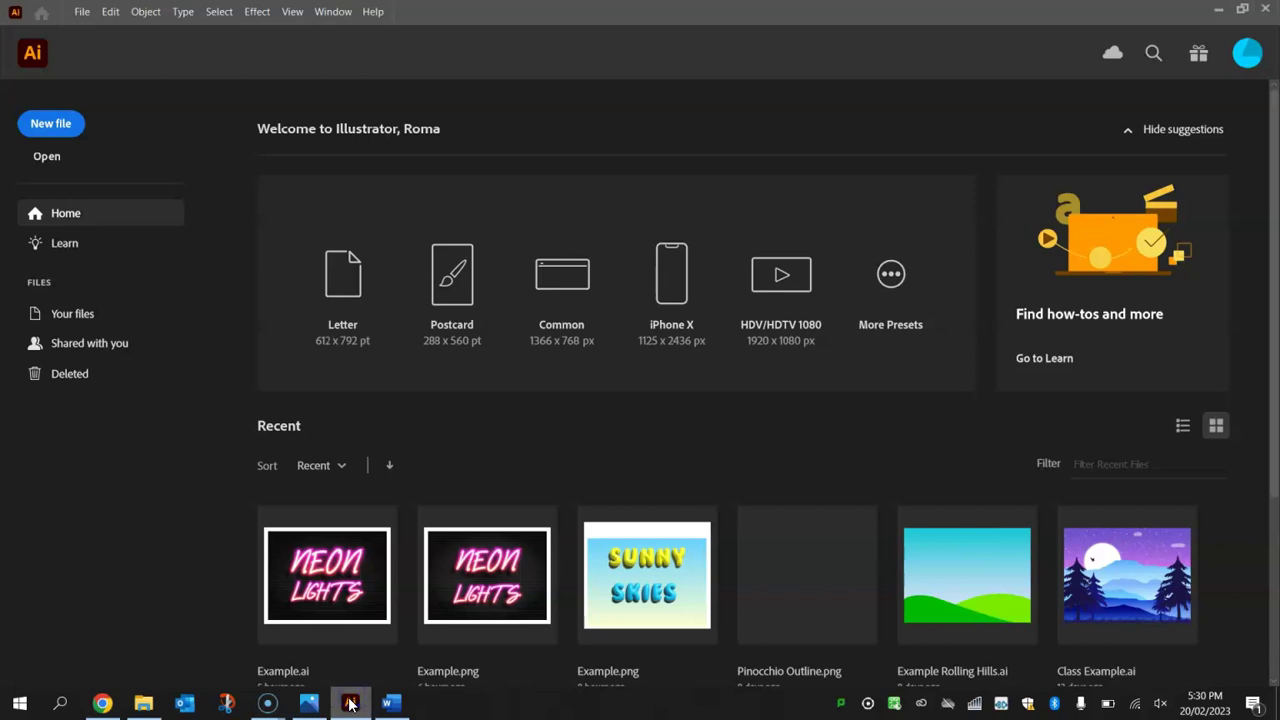
{"action": "left_click", "coordinate": [48, 123]}
{"action": "left_click", "coordinate": [286, 55]}
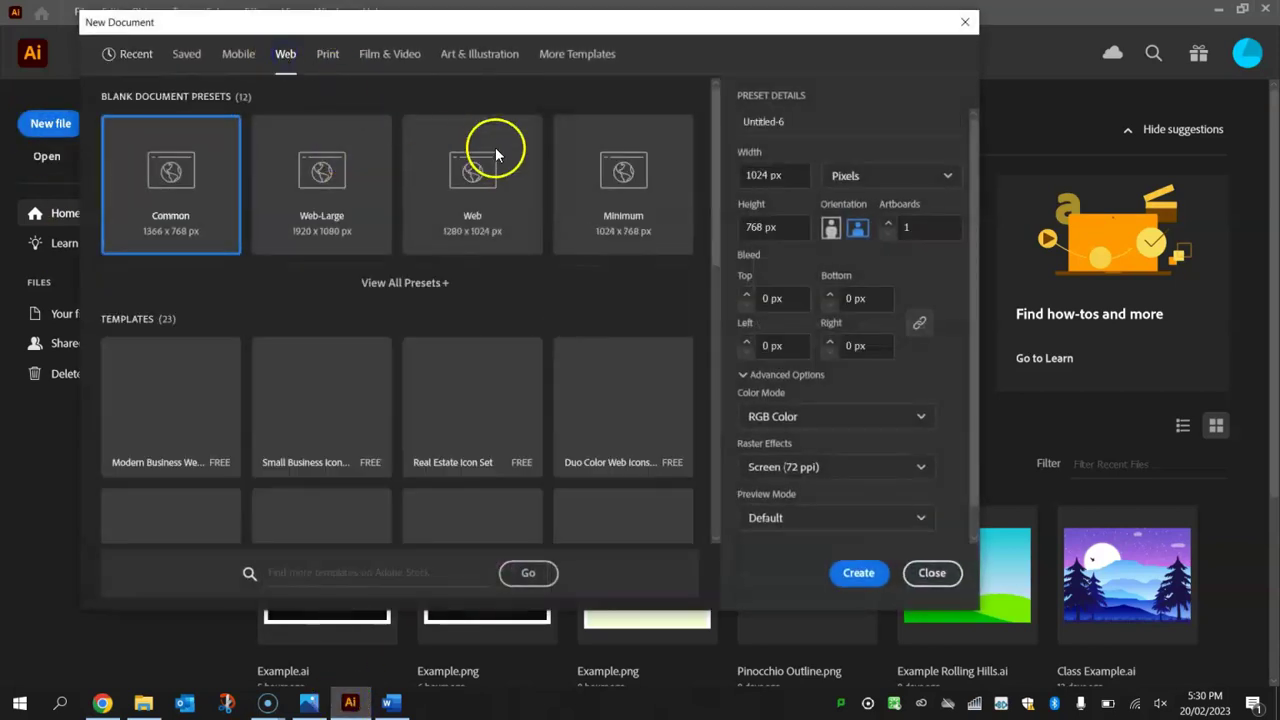
{"action": "left_click", "coordinate": [627, 170]}
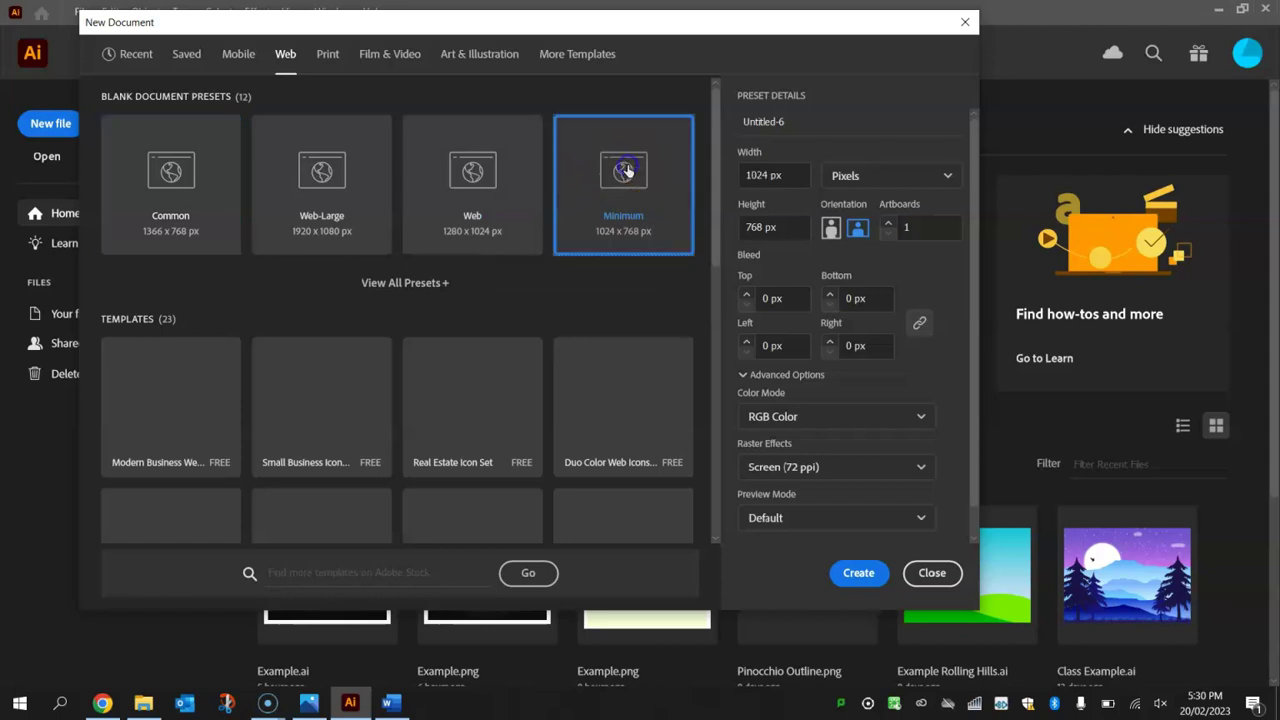
Try Raster Effects High (300 ppi), then set it back to Screen (72 ppi).
{"action": "left_click", "coordinate": [780, 468]}
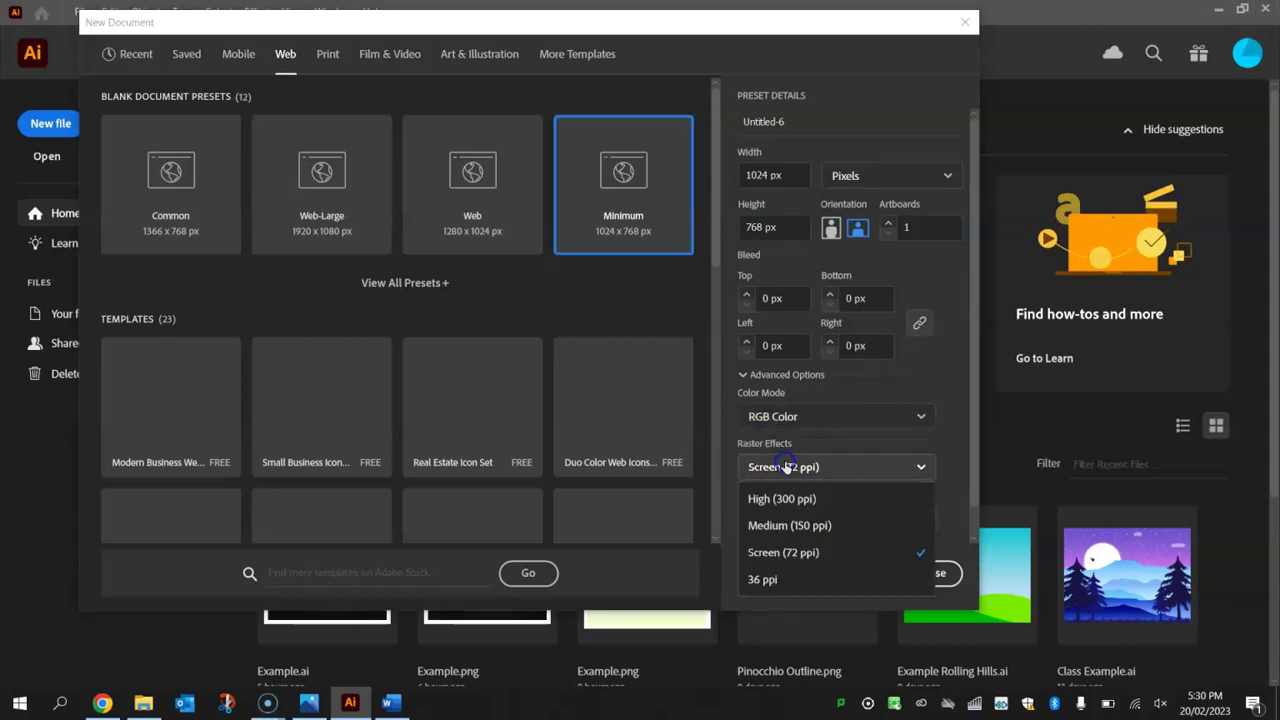
{"action": "left_click", "coordinate": [834, 500]}
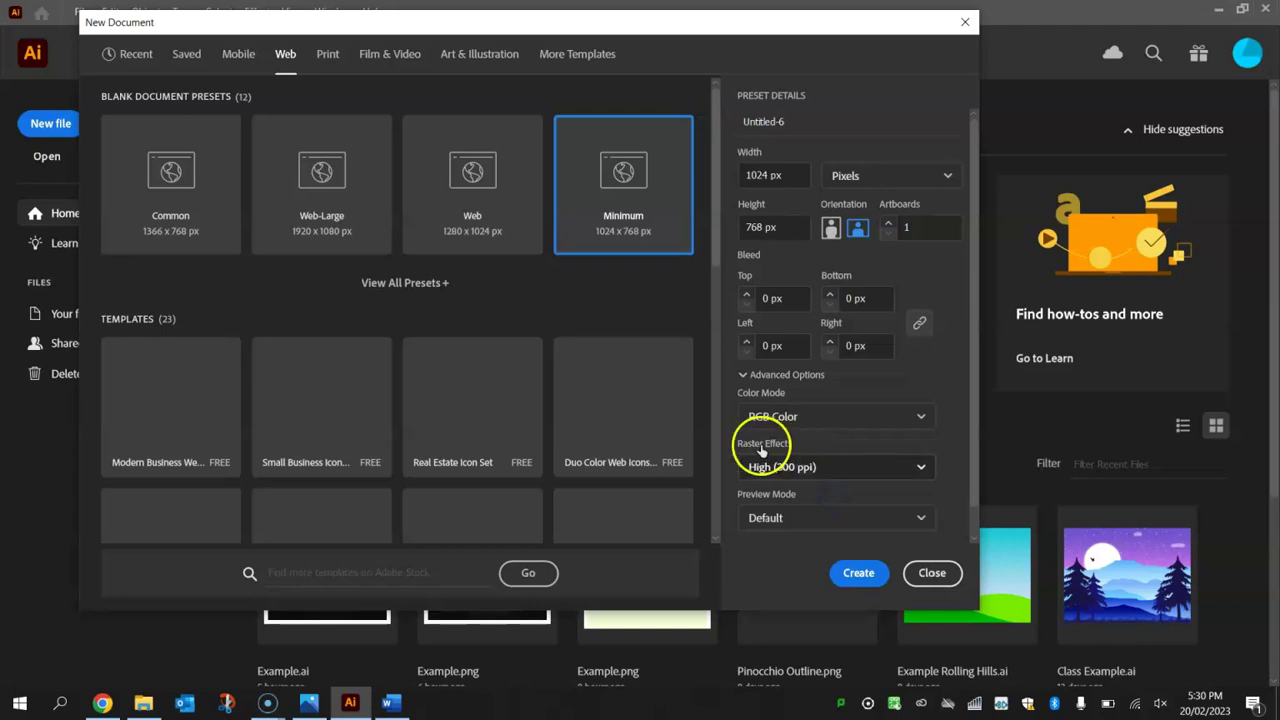
{"action": "left_click", "coordinate": [821, 467]}
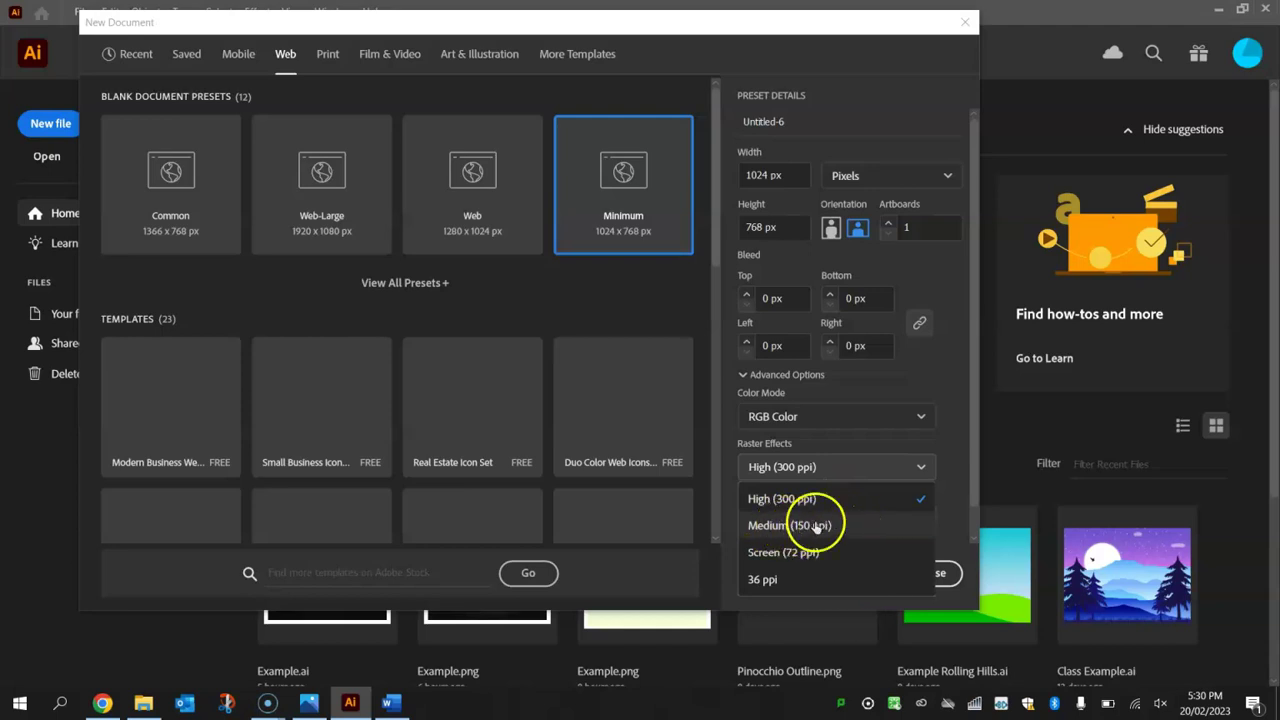
{"action": "left_click", "coordinate": [834, 552]}
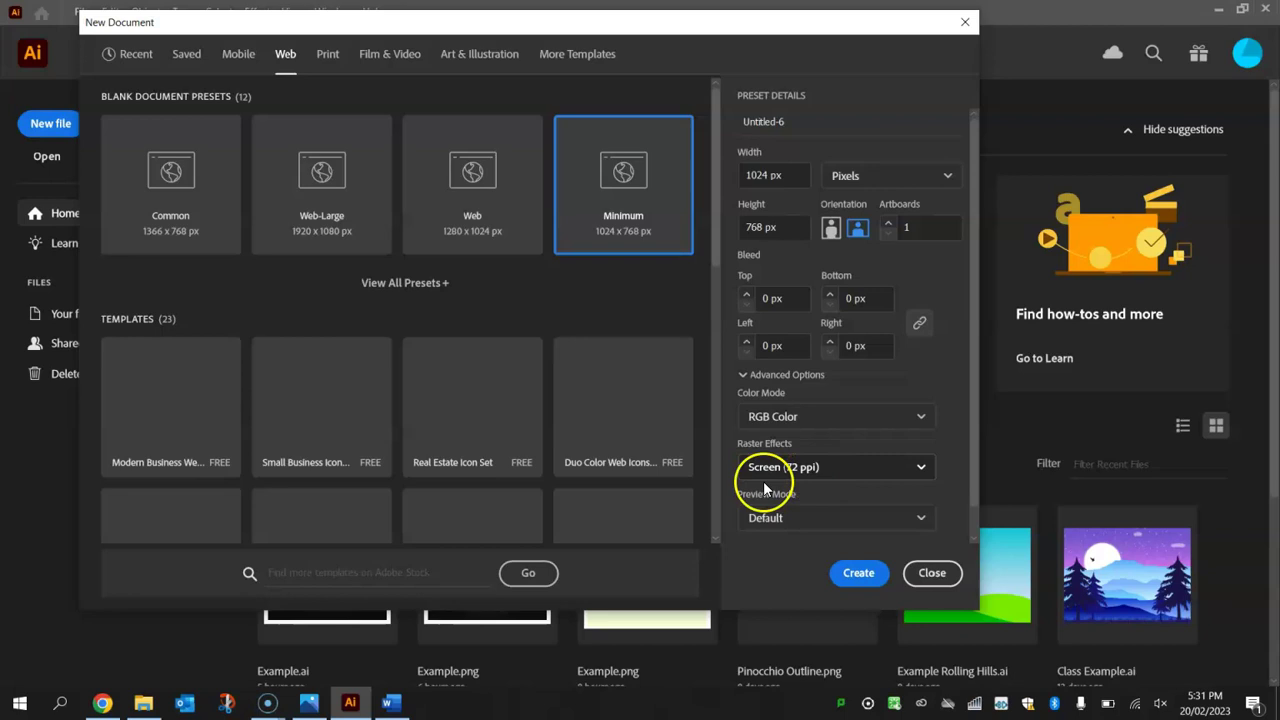
Zoom into the SUNNY letters of the reference image in Photos, then back out to the full picture.
{"action": "left_click", "coordinate": [308, 703]}
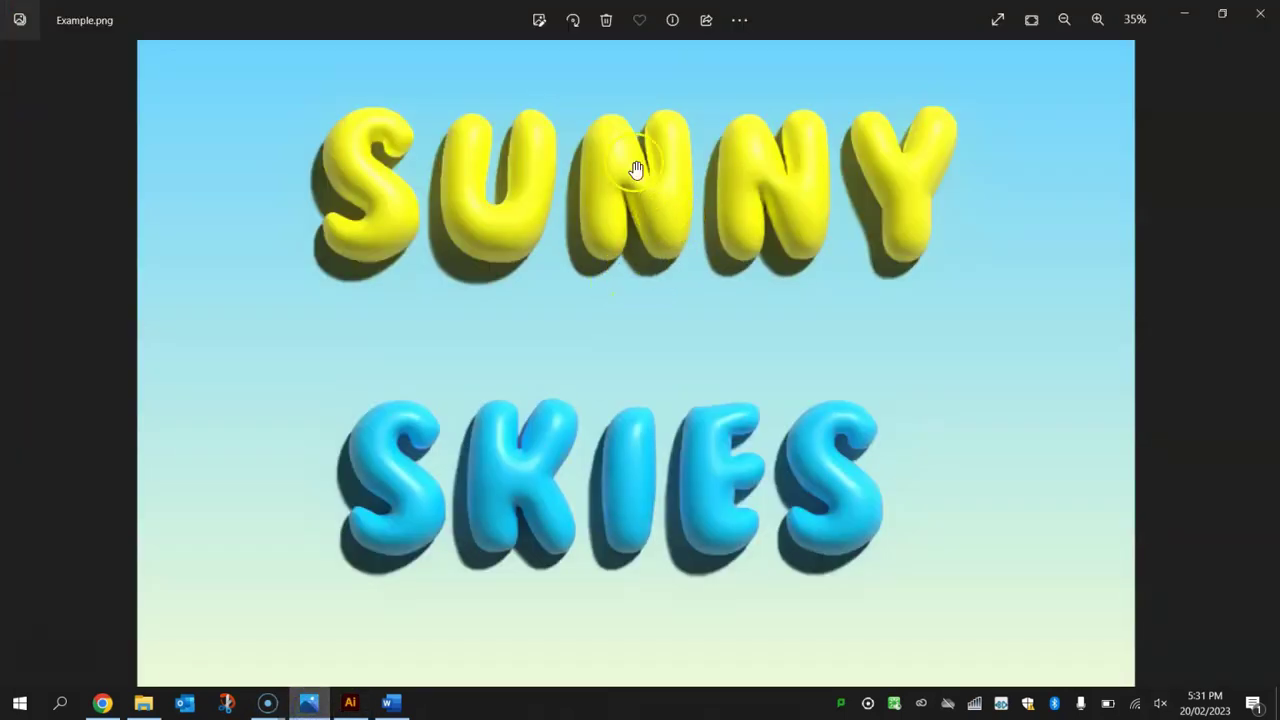
{"action": "scroll", "coordinate": [627, 152], "scroll_direction": "up", "scroll_amount": 5}
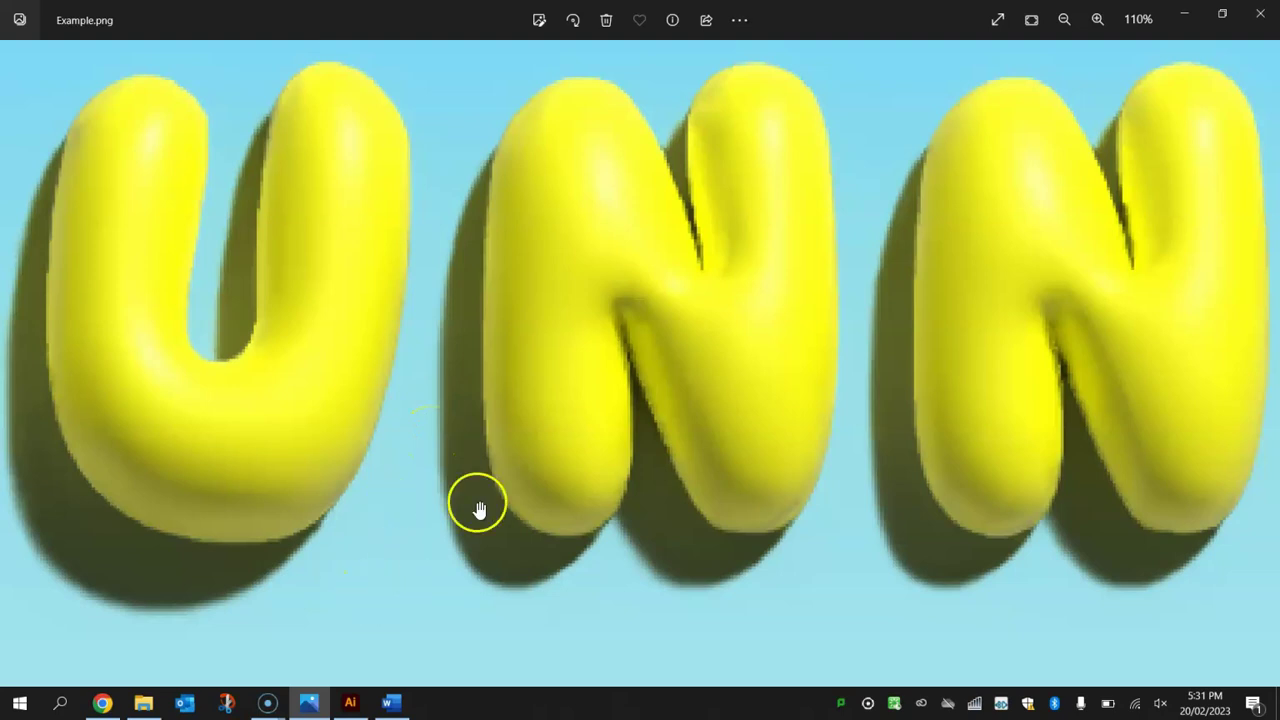
{"action": "scroll", "coordinate": [544, 466], "scroll_direction": "down", "scroll_amount": 2}
{"action": "scroll", "coordinate": [544, 466], "scroll_direction": "down", "scroll_amount": 3}
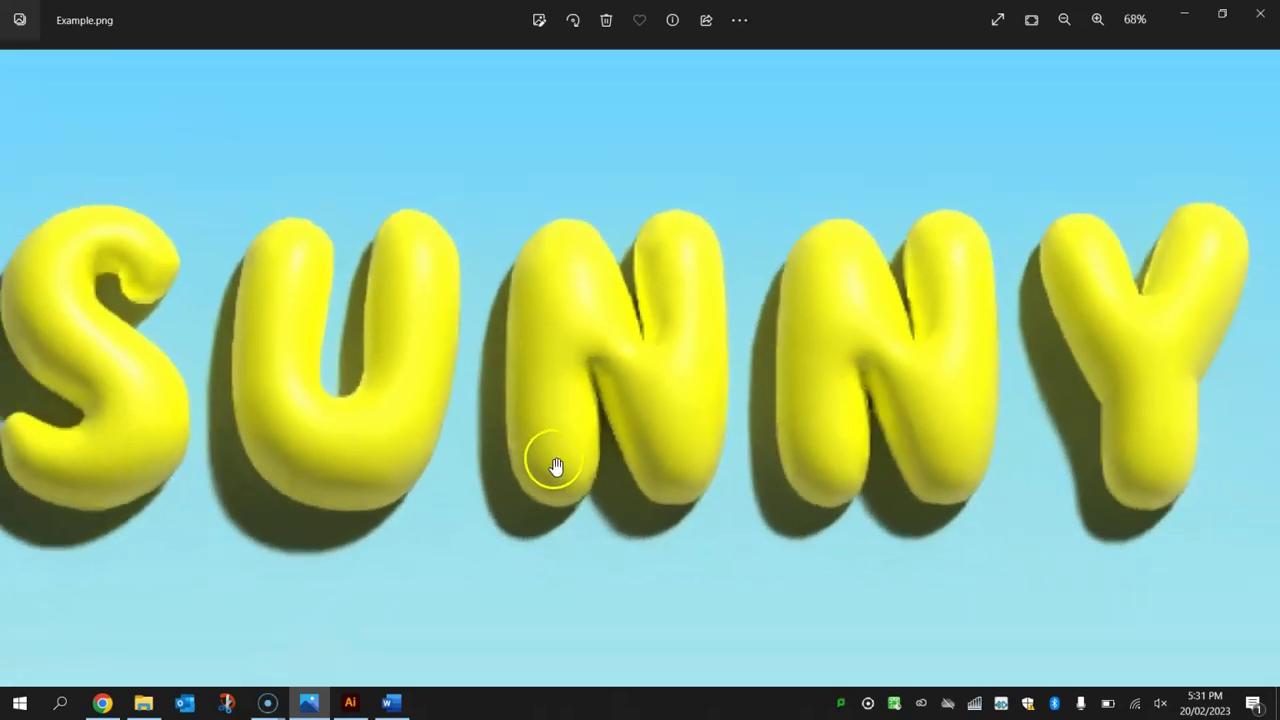
{"action": "left_click_drag", "start_coordinate": [634, 543], "coordinate": [690, 382]}
{"action": "scroll", "coordinate": [669, 475], "scroll_direction": "down", "scroll_amount": 3}
{"action": "scroll", "coordinate": [688, 384], "scroll_direction": "down", "scroll_amount": 3}
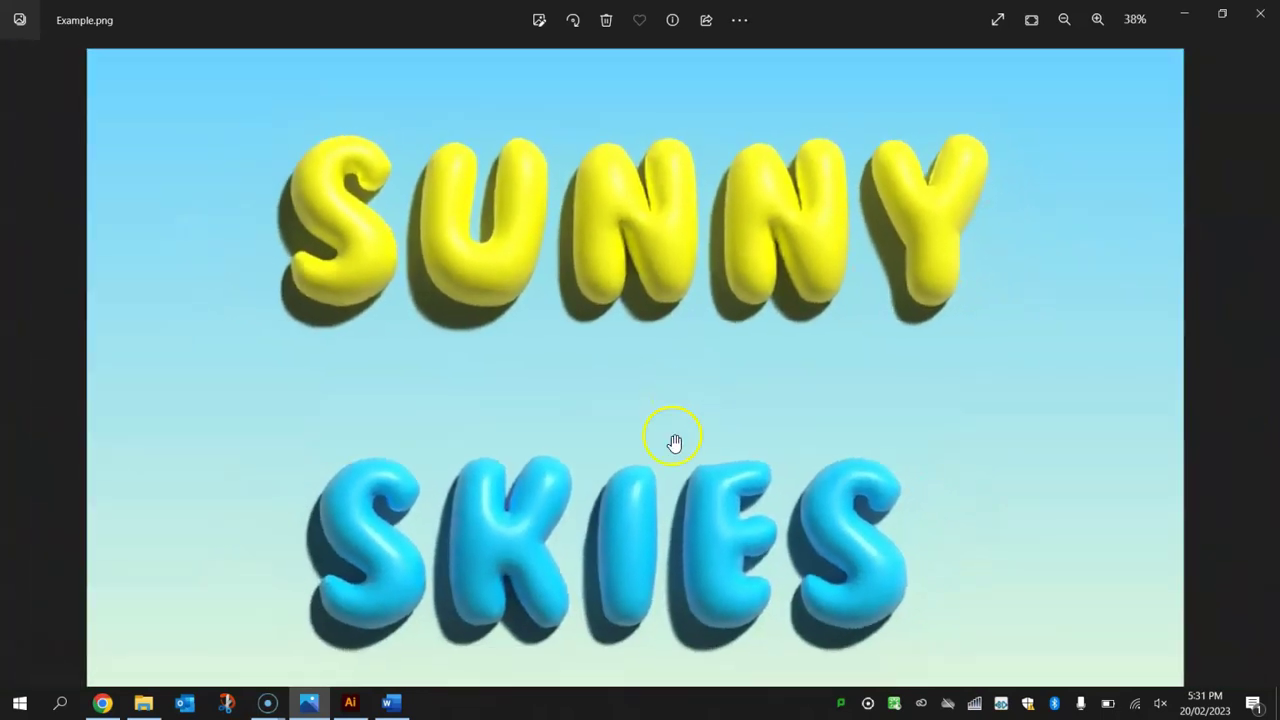
{"action": "left_click_drag", "start_coordinate": [660, 466], "coordinate": [656, 434]}
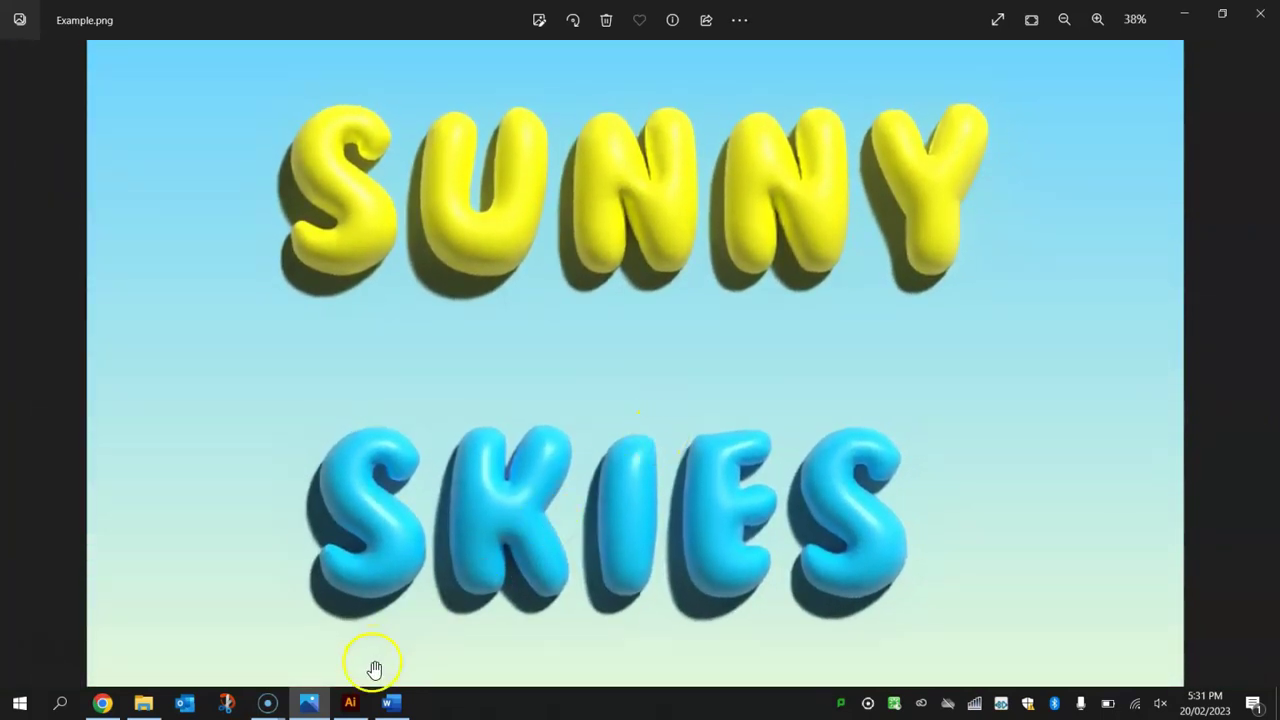
Keep Screen (72 ppi) raster effects and create the 1024 × 768 px document.
{"action": "left_click", "coordinate": [350, 703]}
{"action": "left_click", "coordinate": [786, 466]}
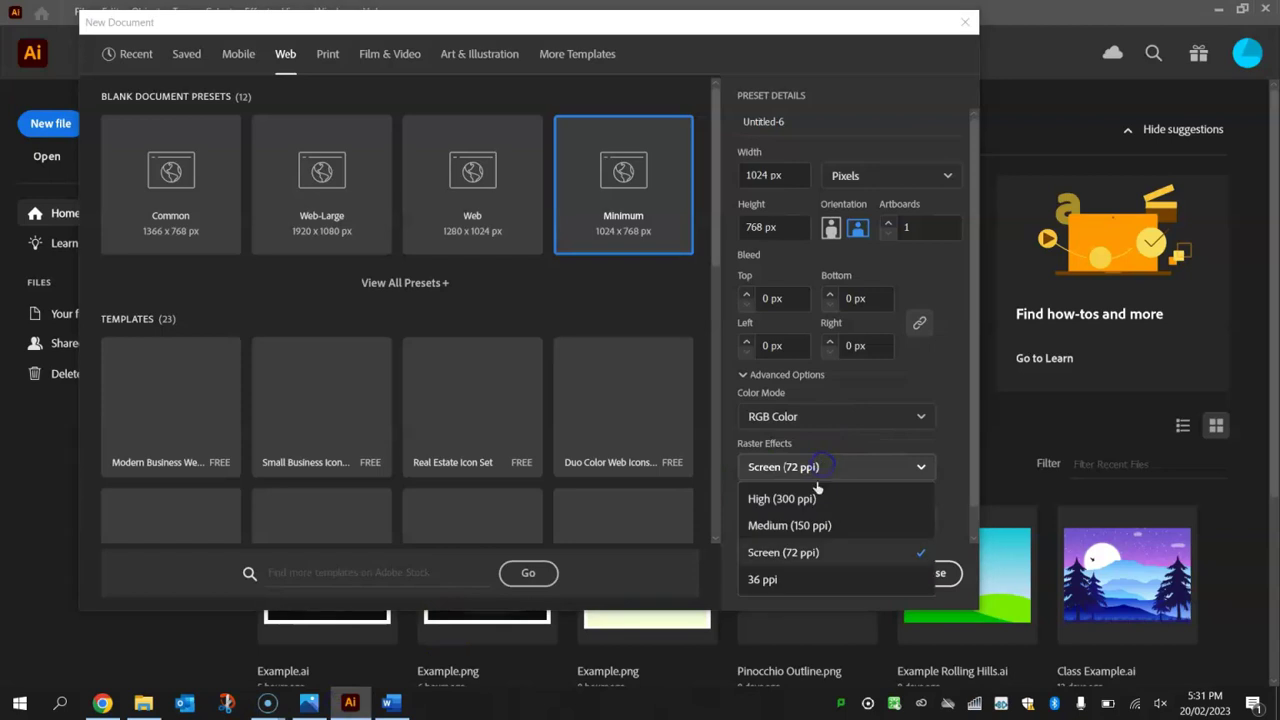
{"action": "left_click", "coordinate": [850, 449]}
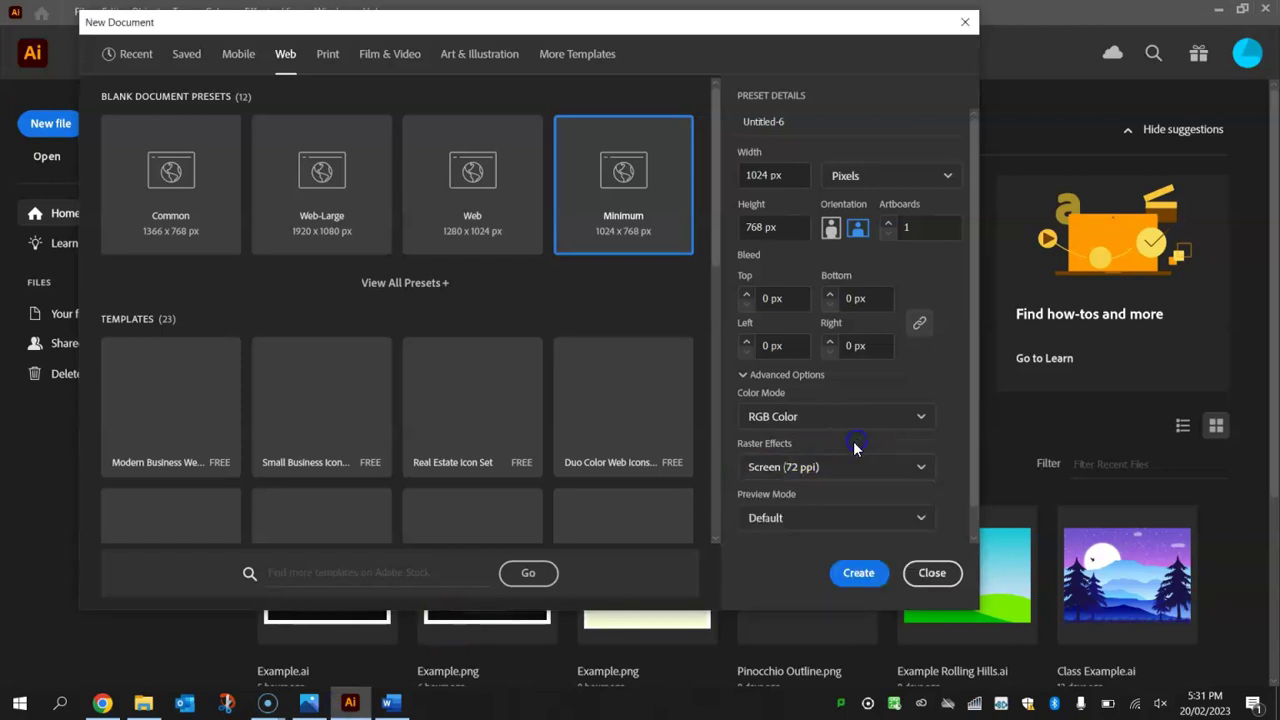
{"action": "left_click", "coordinate": [817, 469]}
{"action": "left_click", "coordinate": [800, 553]}
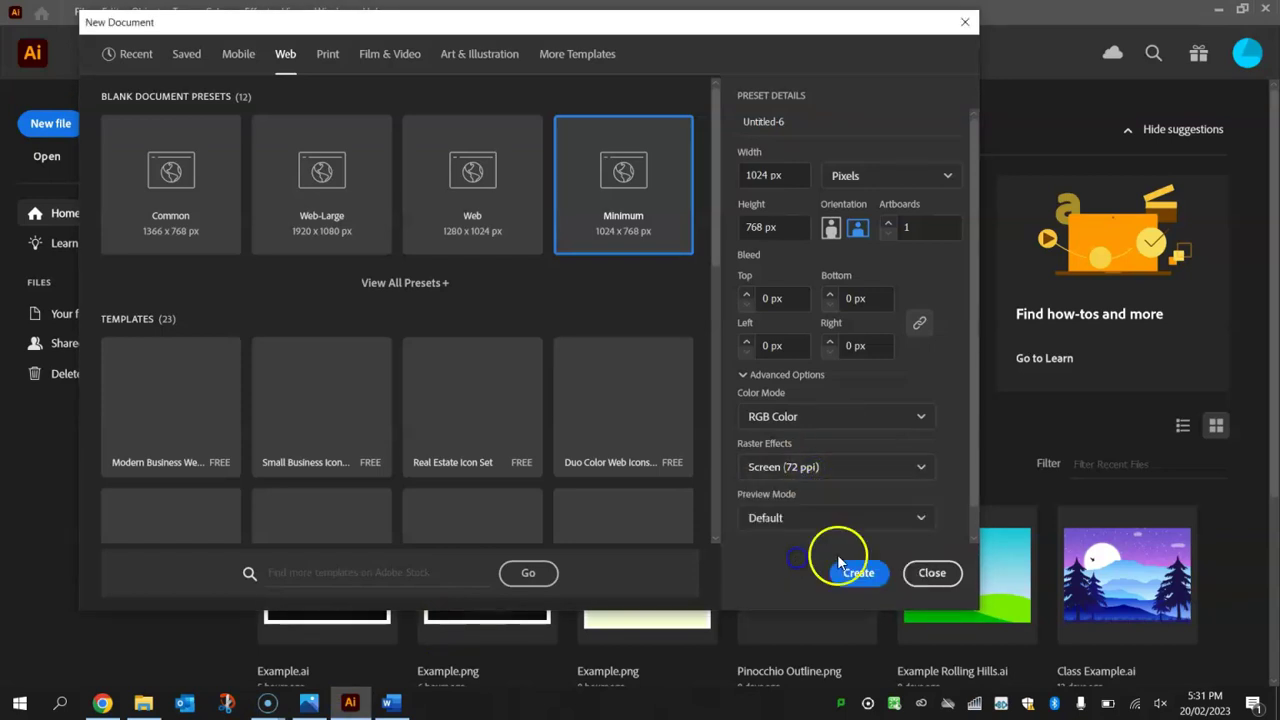
{"action": "left_click", "coordinate": [810, 470]}
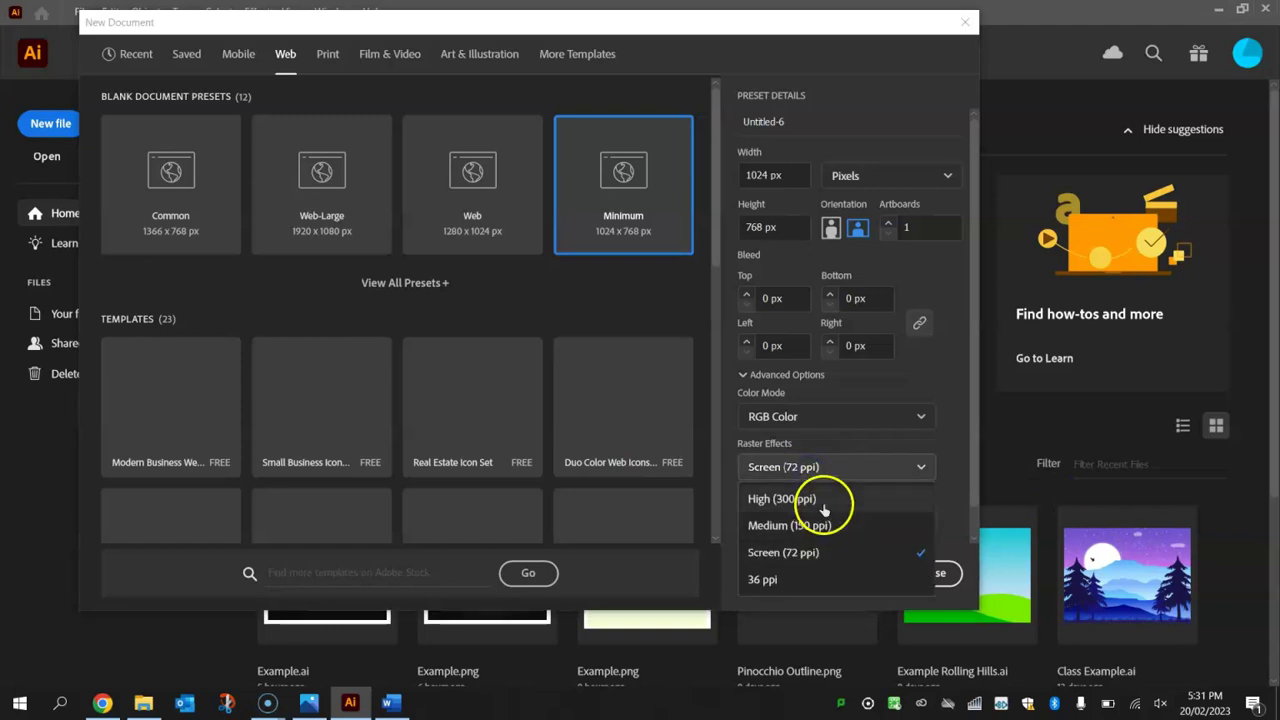
{"action": "left_click", "coordinate": [859, 463]}
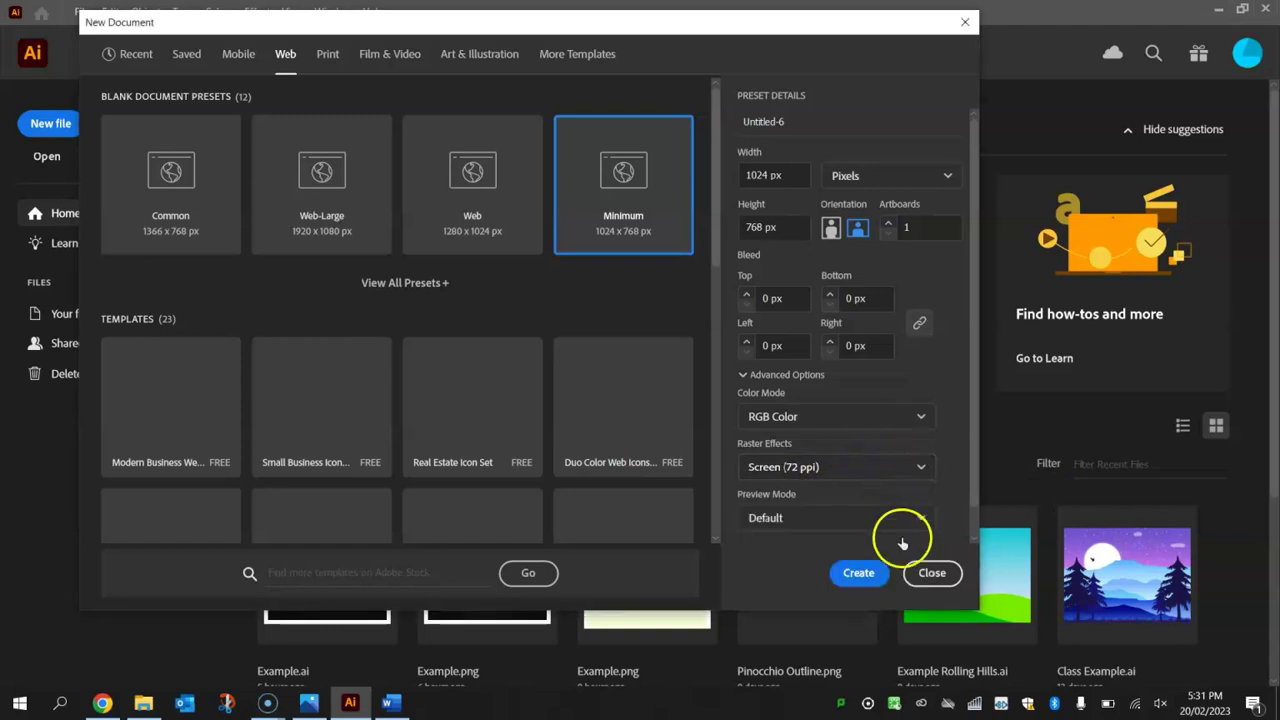
{"action": "left_click", "coordinate": [862, 573]}
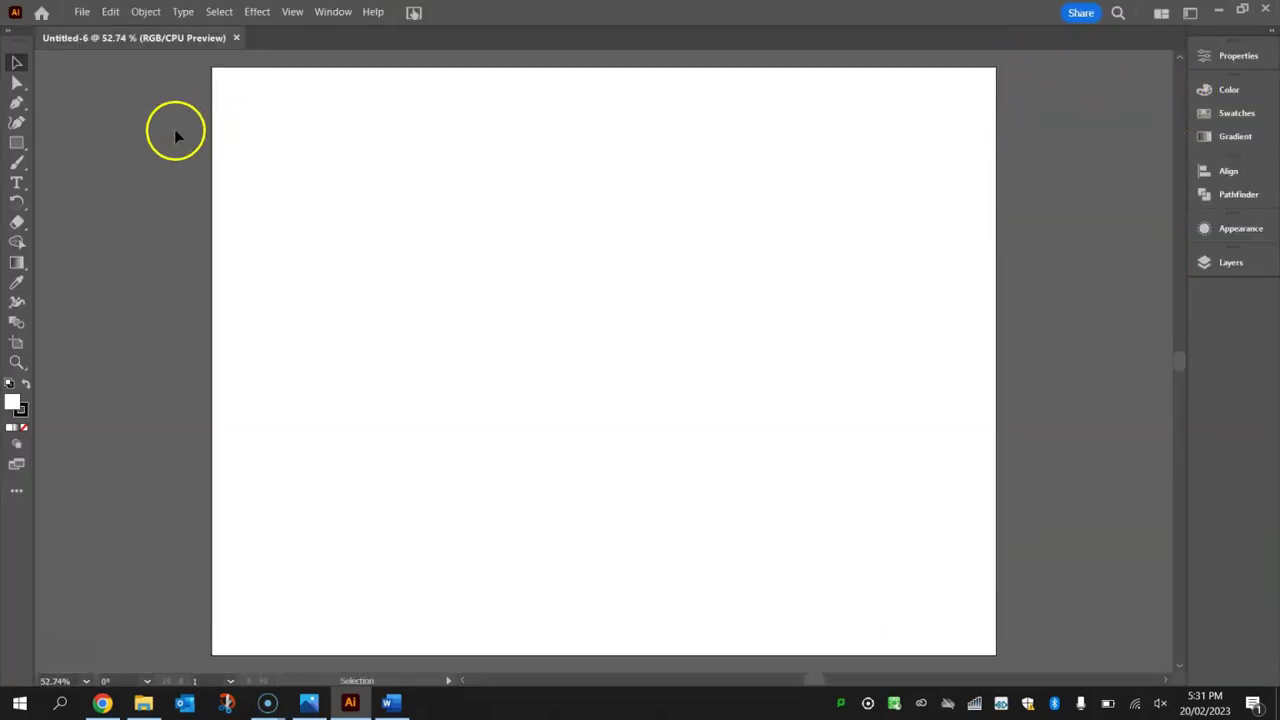
Draw a rectangle covering the whole artboard and set its stroke to None.
{"action": "left_click", "coordinate": [16, 142]}
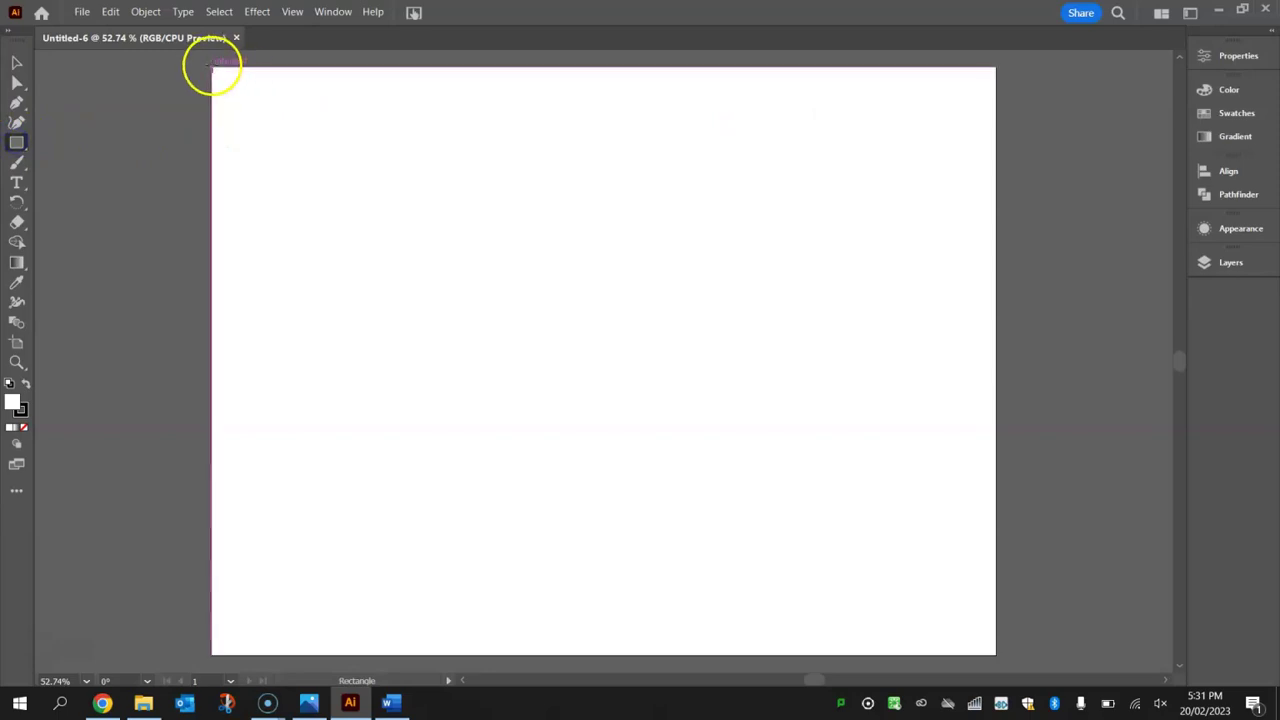
{"action": "left_click_drag", "start_coordinate": [212, 65], "coordinate": [994, 651]}
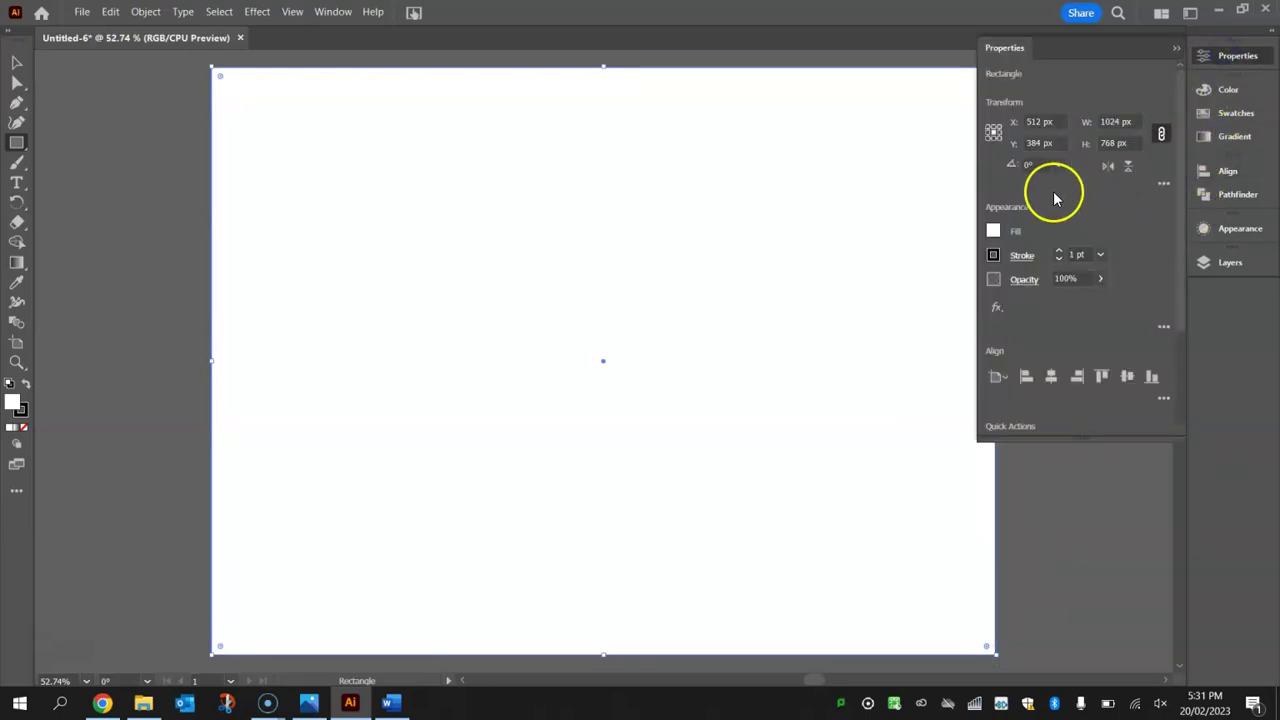
{"action": "left_click", "coordinate": [992, 256]}
{"action": "left_click", "coordinate": [811, 314]}
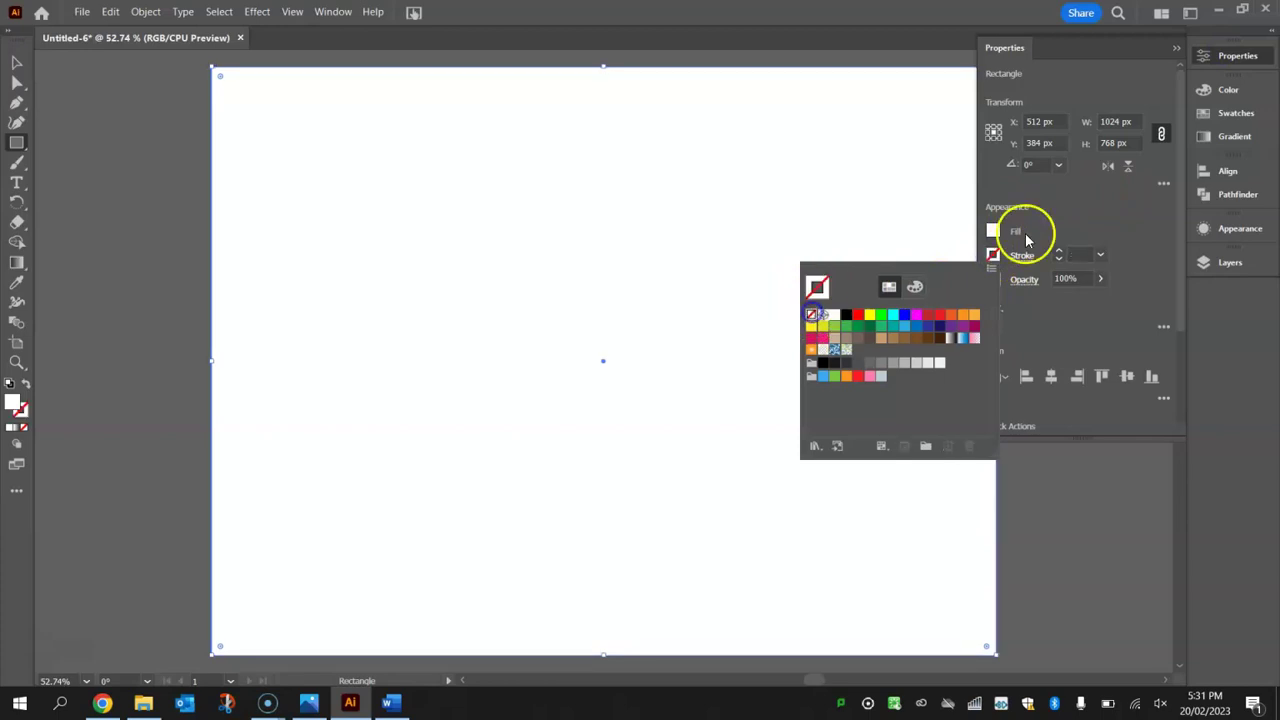
{"action": "left_click", "coordinate": [1240, 139]}
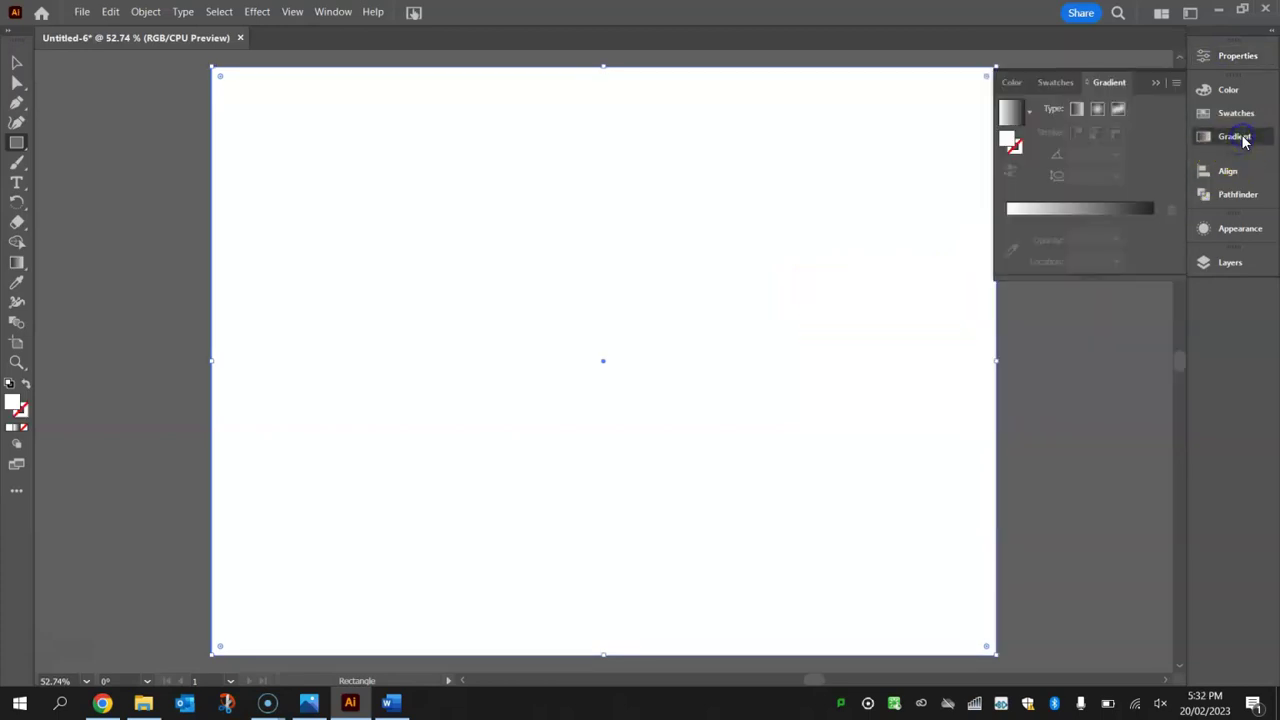
Give the rectangle a linear gradient fill at a 90° angle.
{"action": "left_click", "coordinate": [332, 12]}
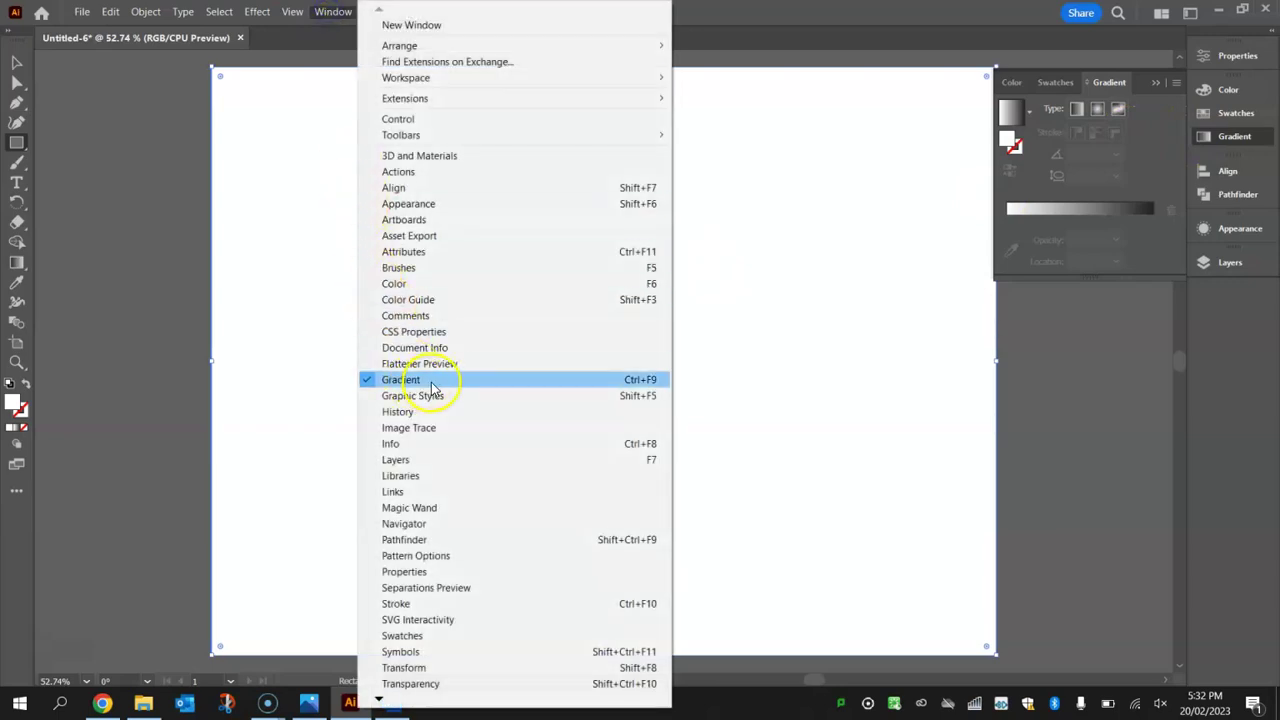
{"action": "left_click", "coordinate": [1179, 173]}
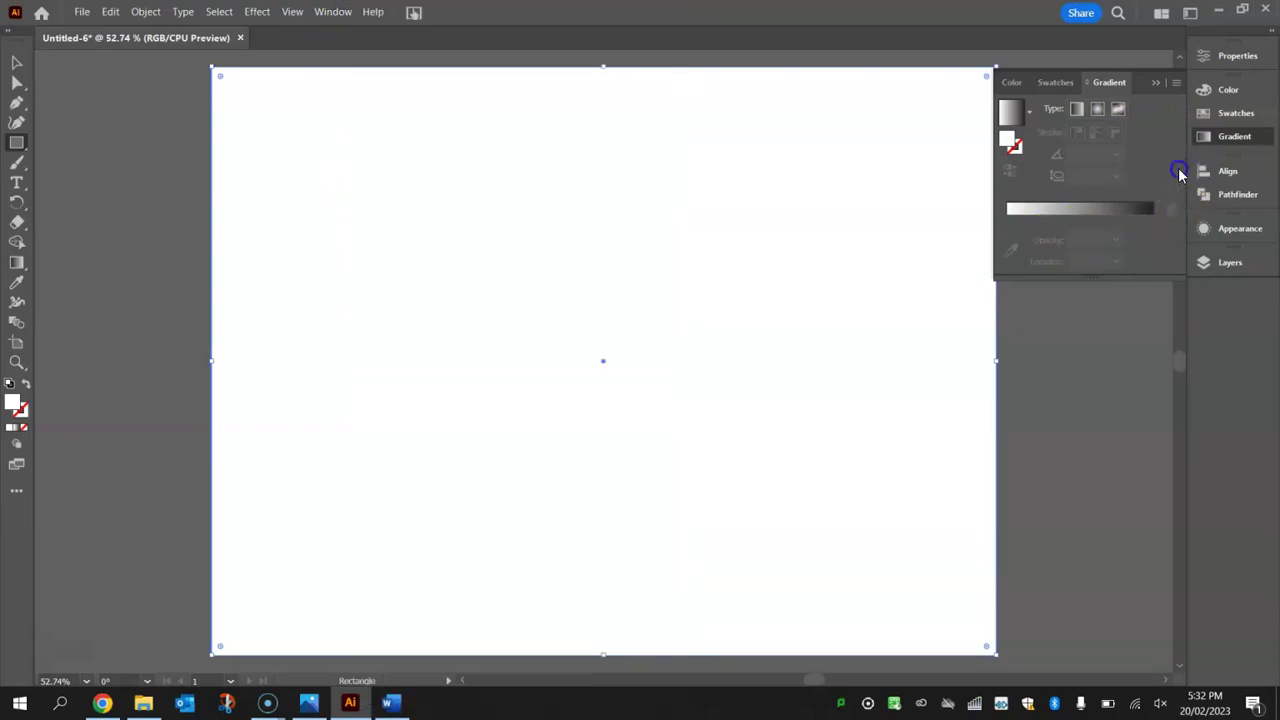
{"action": "left_click", "coordinate": [1076, 109]}
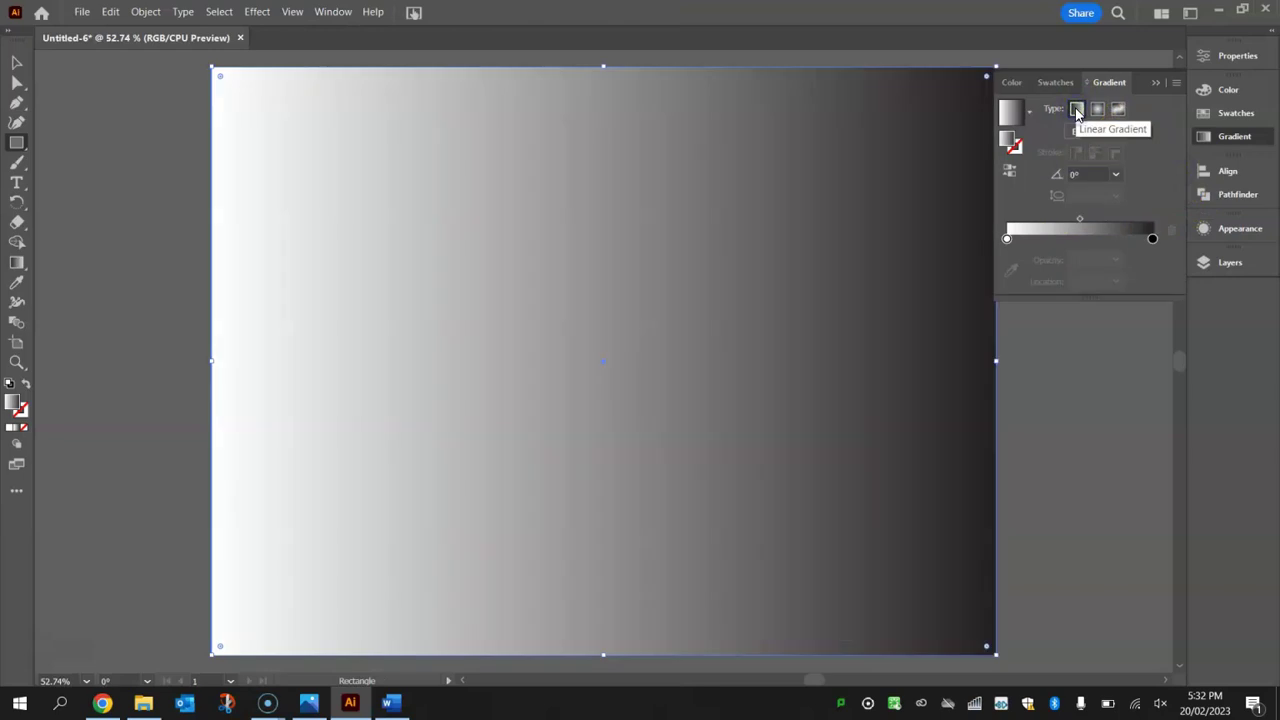
{"action": "left_click", "coordinate": [1116, 174]}
{"action": "left_click", "coordinate": [1143, 266]}
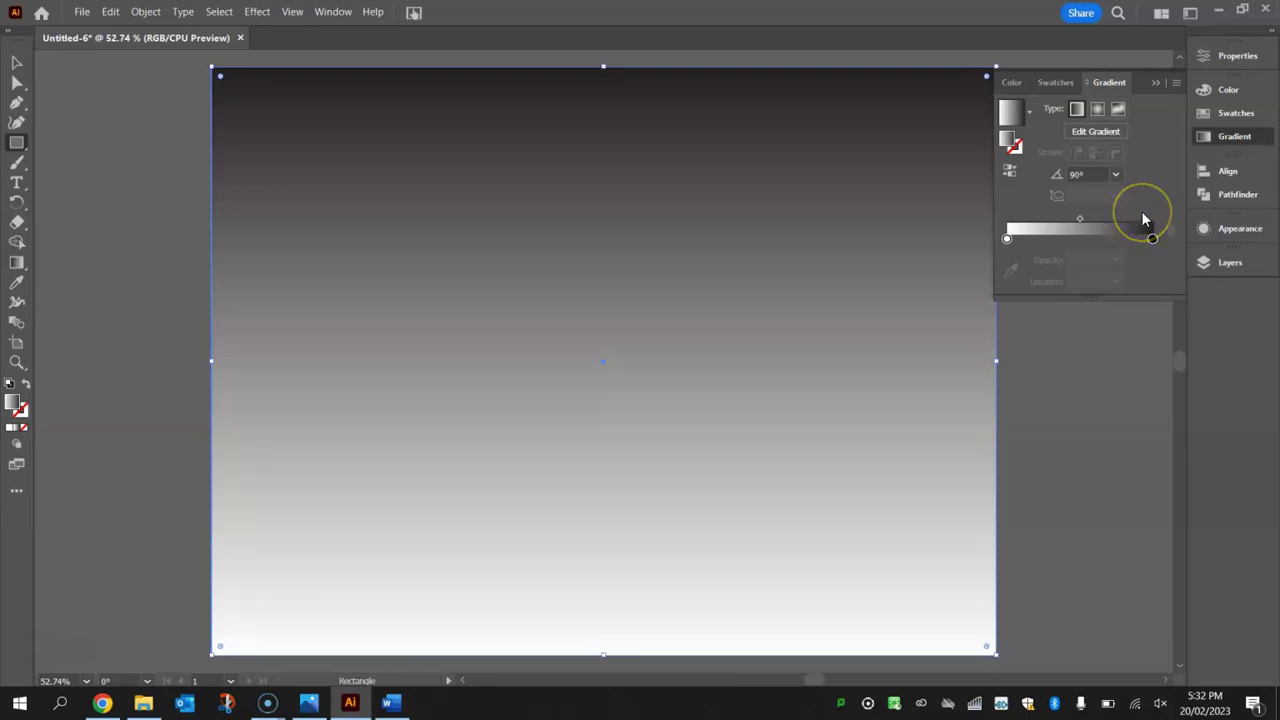
Set the top gradient stop to a light sky blue in RGB.
{"action": "left_click", "coordinate": [1153, 240]}
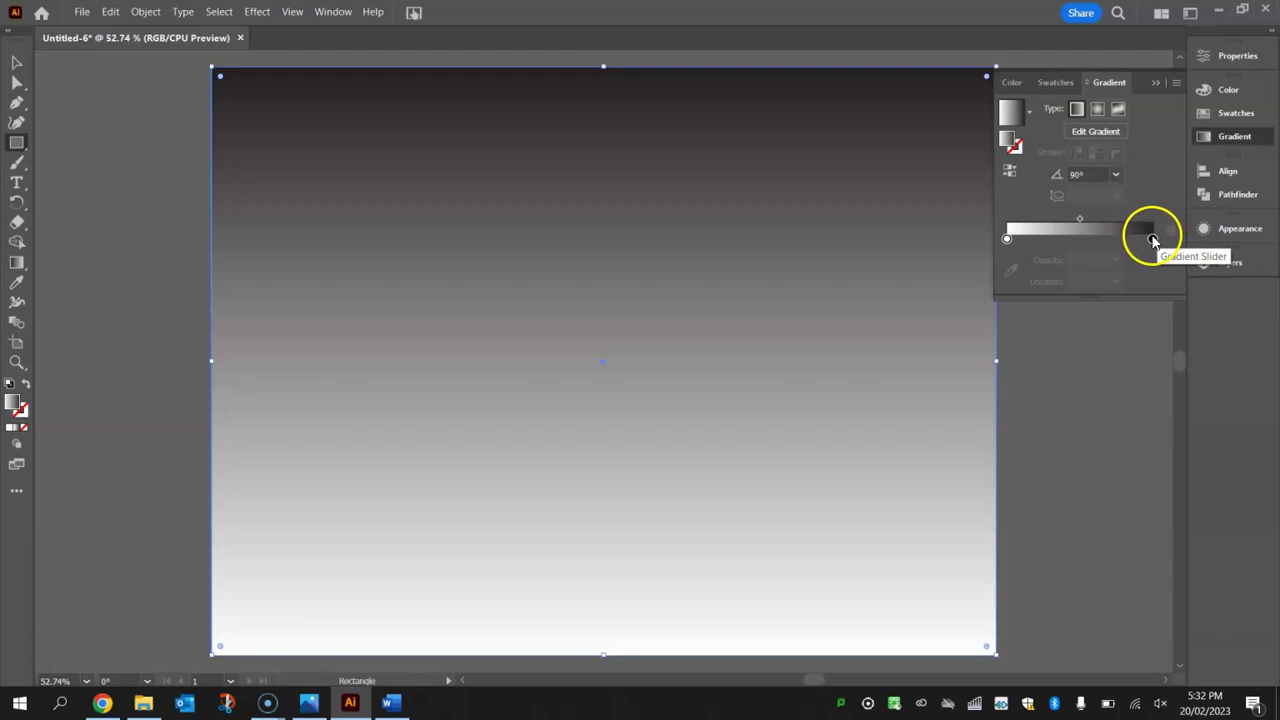
{"action": "double_click", "coordinate": [1153, 240]}
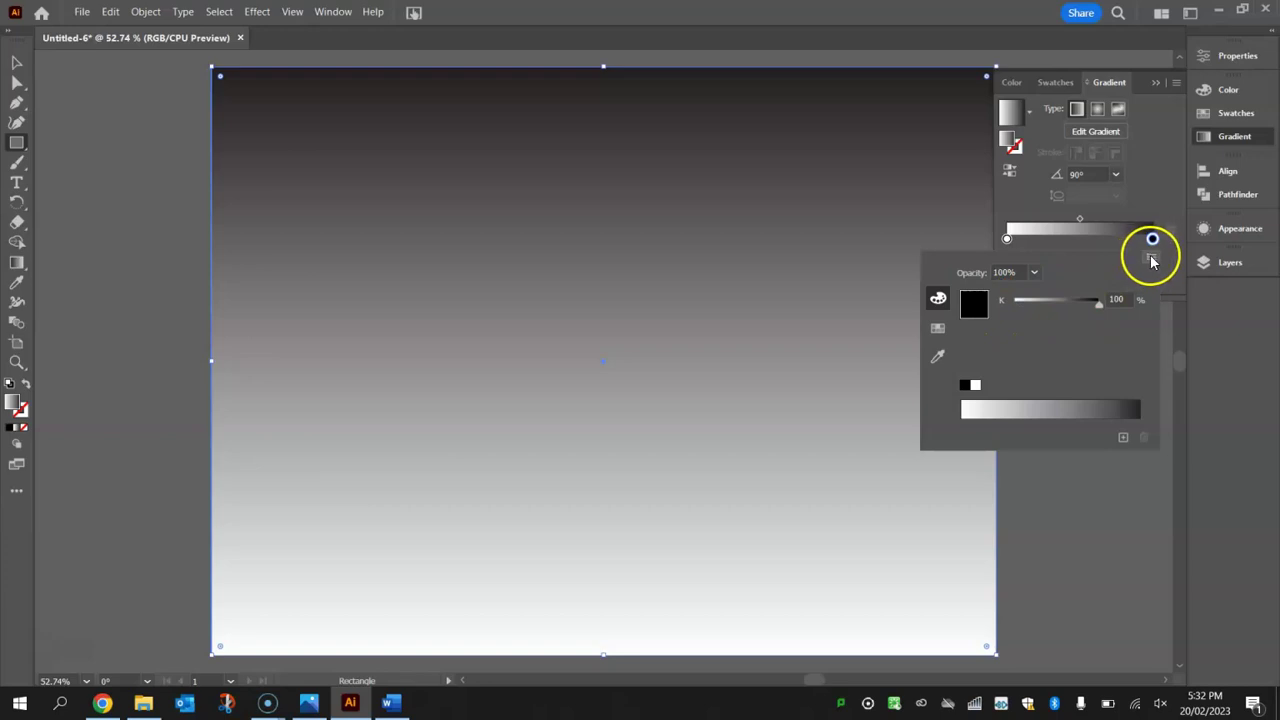
{"action": "left_click", "coordinate": [1153, 261]}
{"action": "left_click", "coordinate": [1090, 280]}
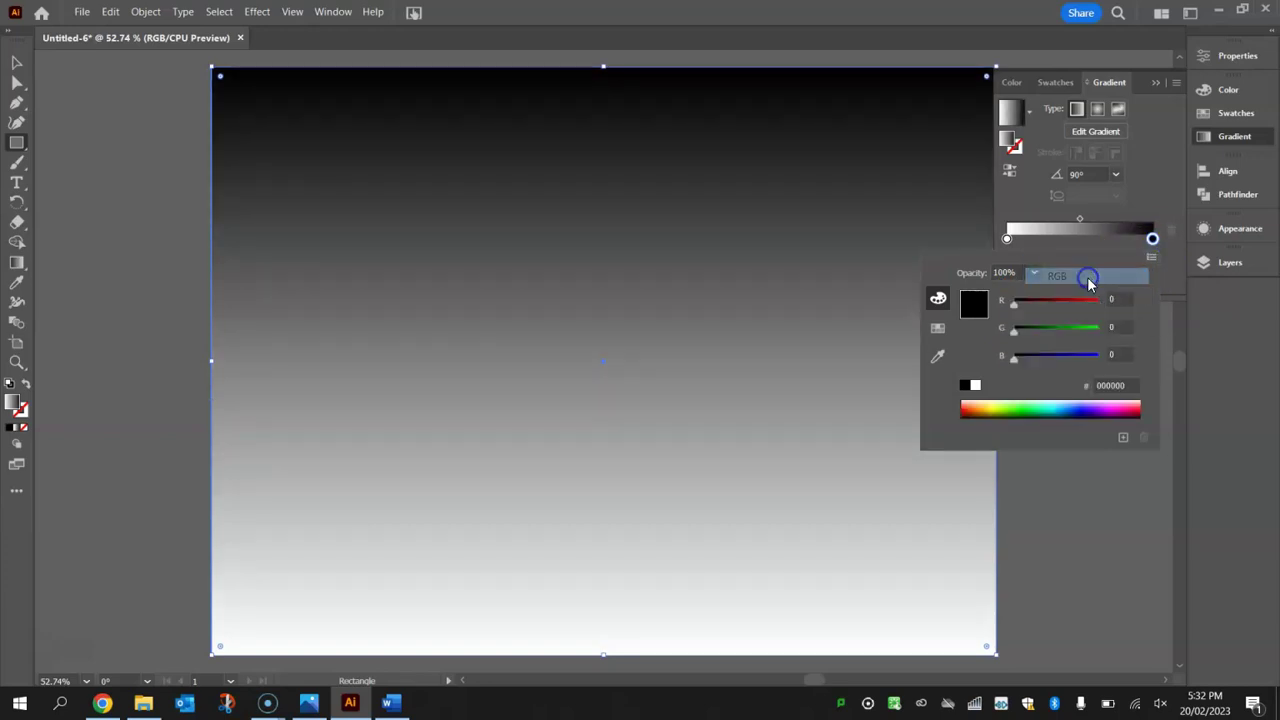
{"action": "left_click", "coordinate": [1055, 404]}
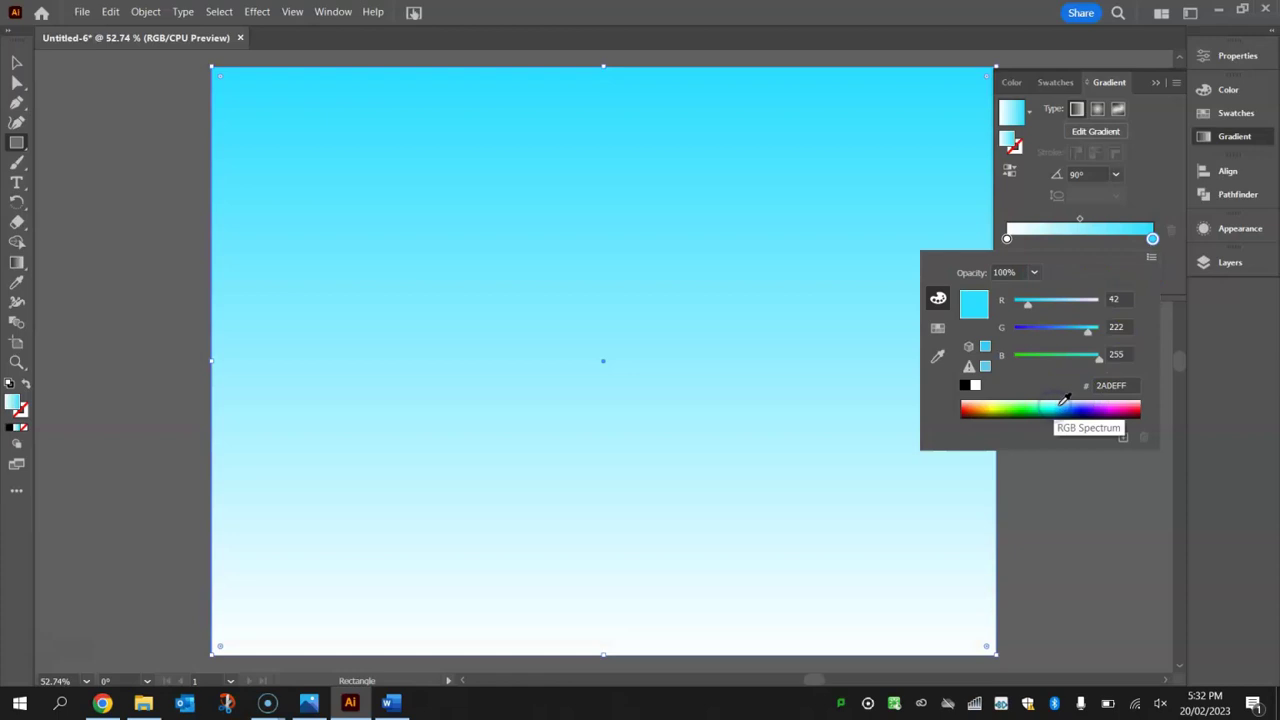
{"action": "left_click_drag", "start_coordinate": [1057, 404], "coordinate": [1088, 336]}
{"action": "left_click", "coordinate": [1087, 334]}
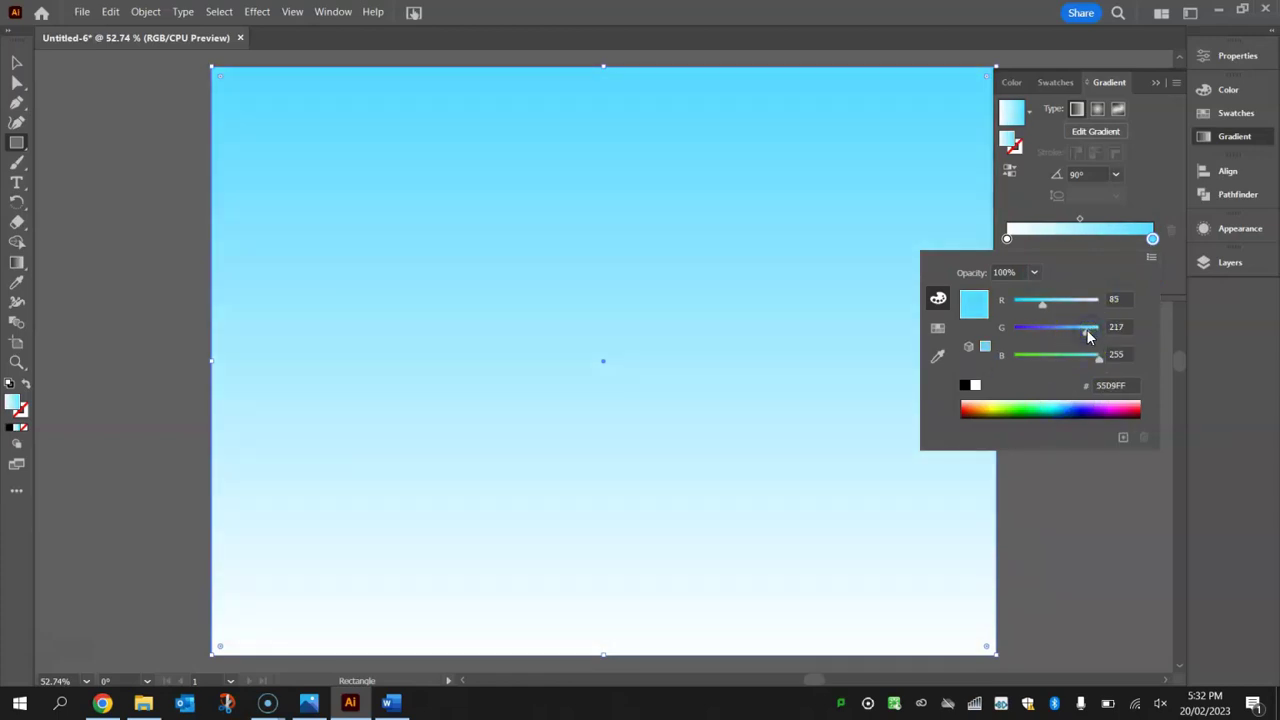
{"action": "left_click", "coordinate": [1143, 194]}
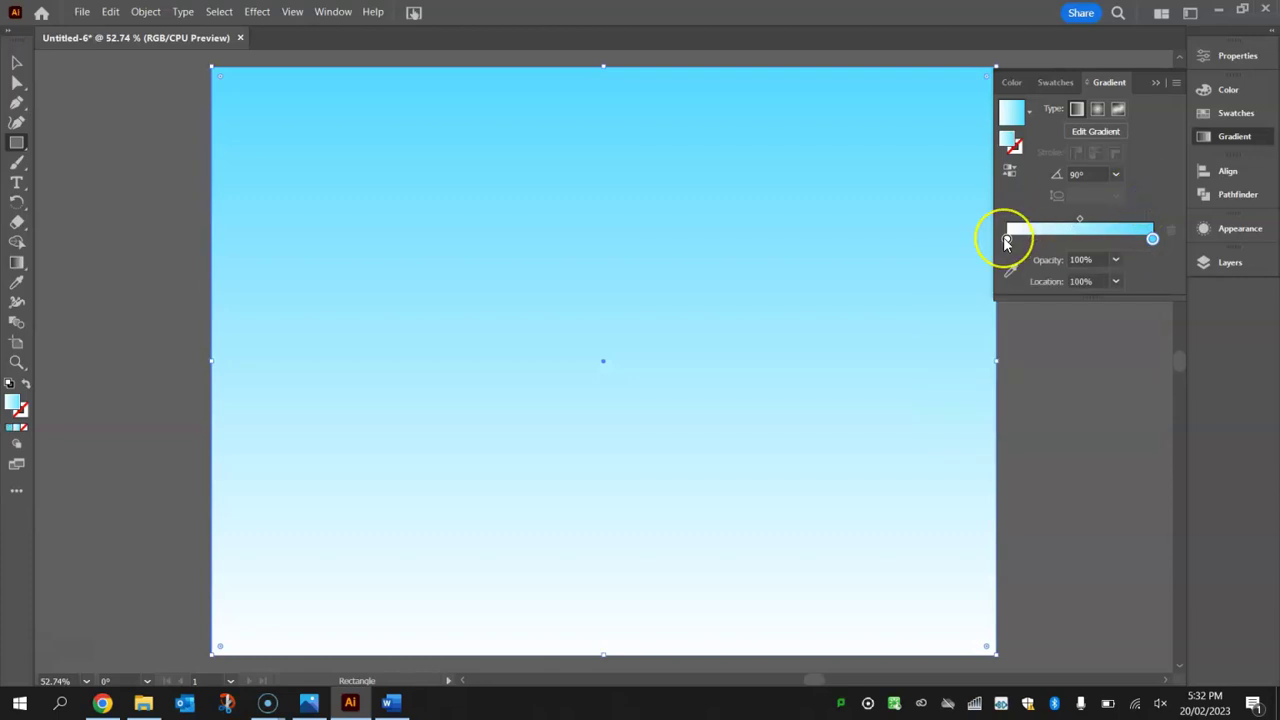
Set the bottom gradient stop to pale blue C3EFFF in RGB.
{"action": "double_click", "coordinate": [1007, 240]}
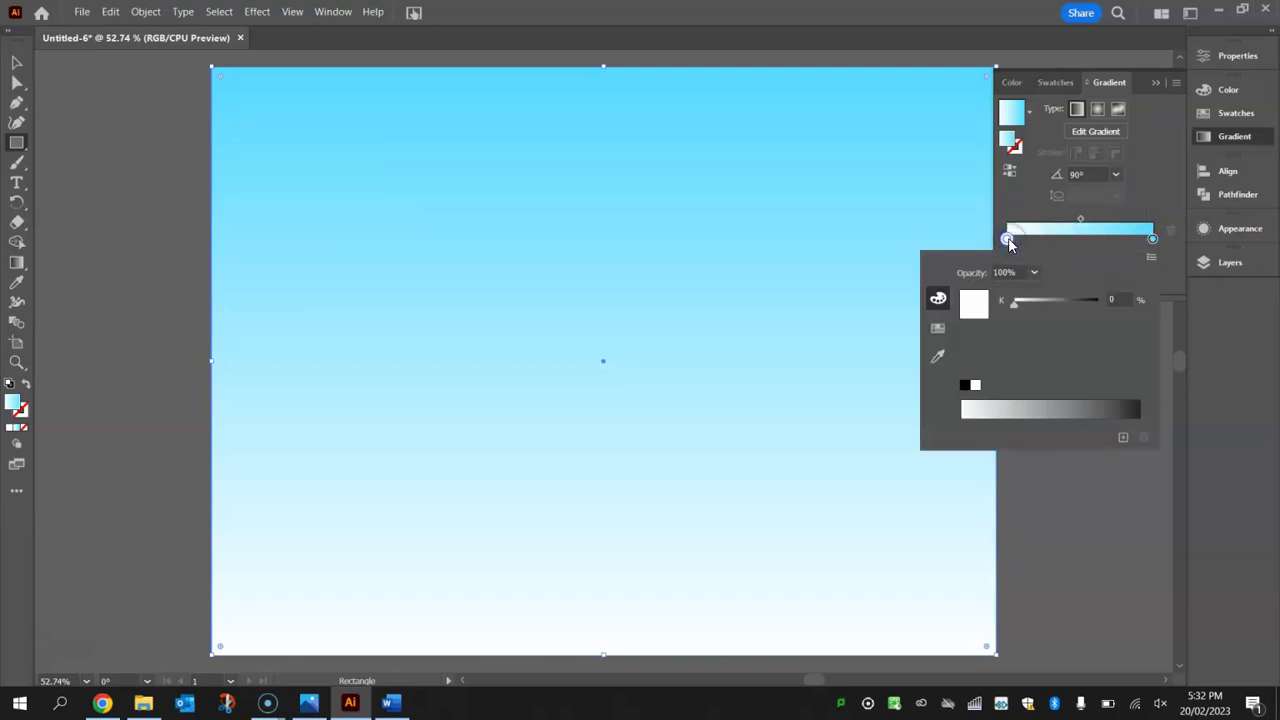
{"action": "left_click", "coordinate": [1010, 239]}
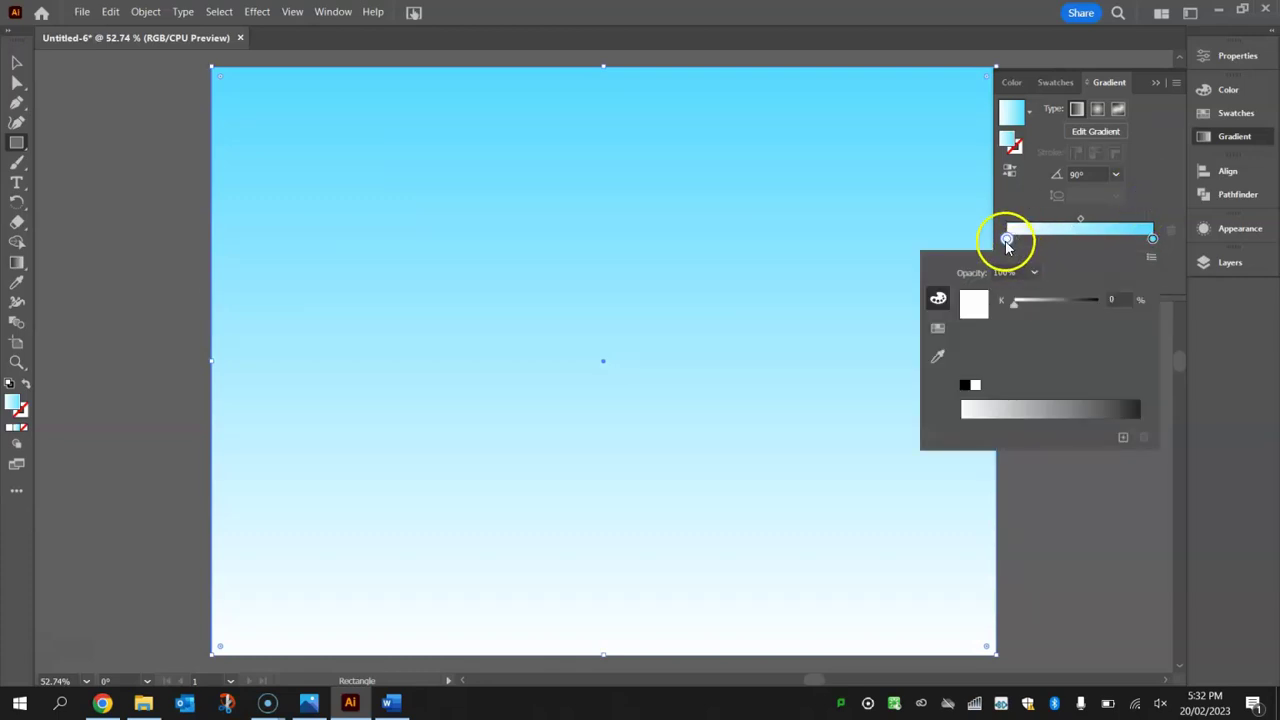
{"action": "left_click", "coordinate": [1142, 291]}
{"action": "left_click", "coordinate": [1150, 256]}
{"action": "left_click", "coordinate": [1117, 274]}
{"action": "left_click", "coordinate": [1056, 404]}
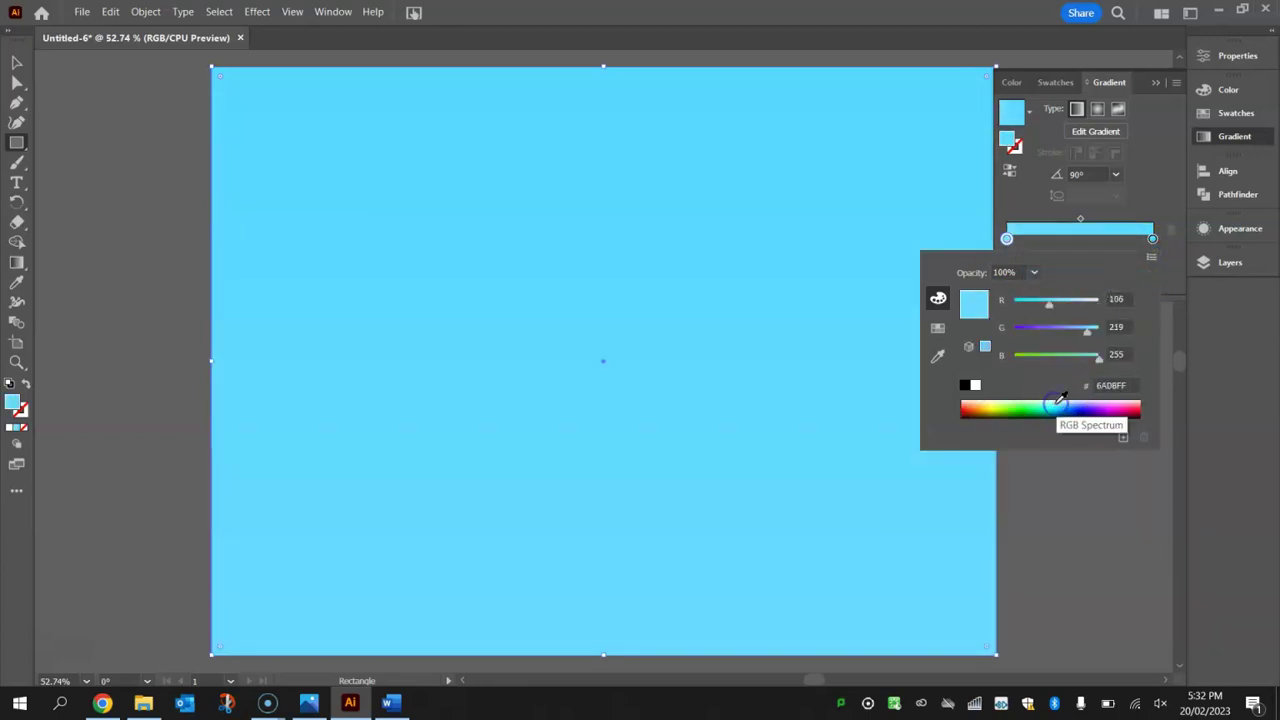
{"action": "left_click", "coordinate": [1054, 402]}
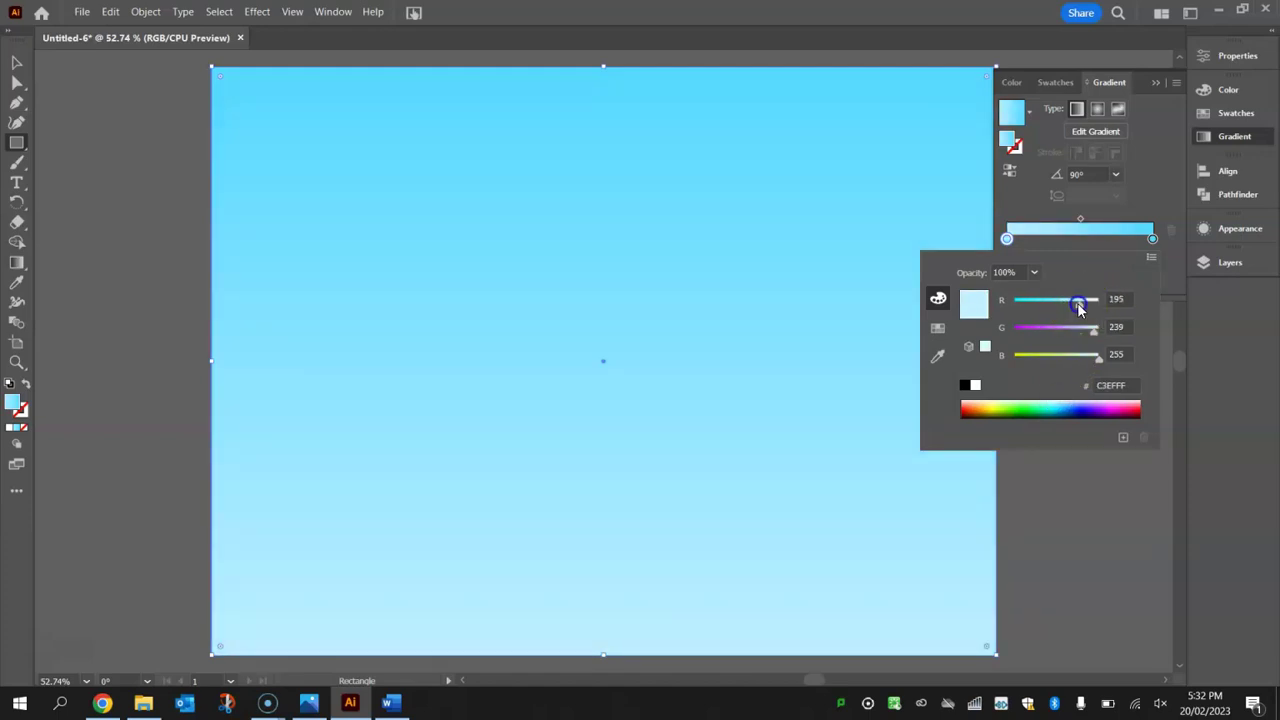
{"action": "left_click", "coordinate": [1157, 190]}
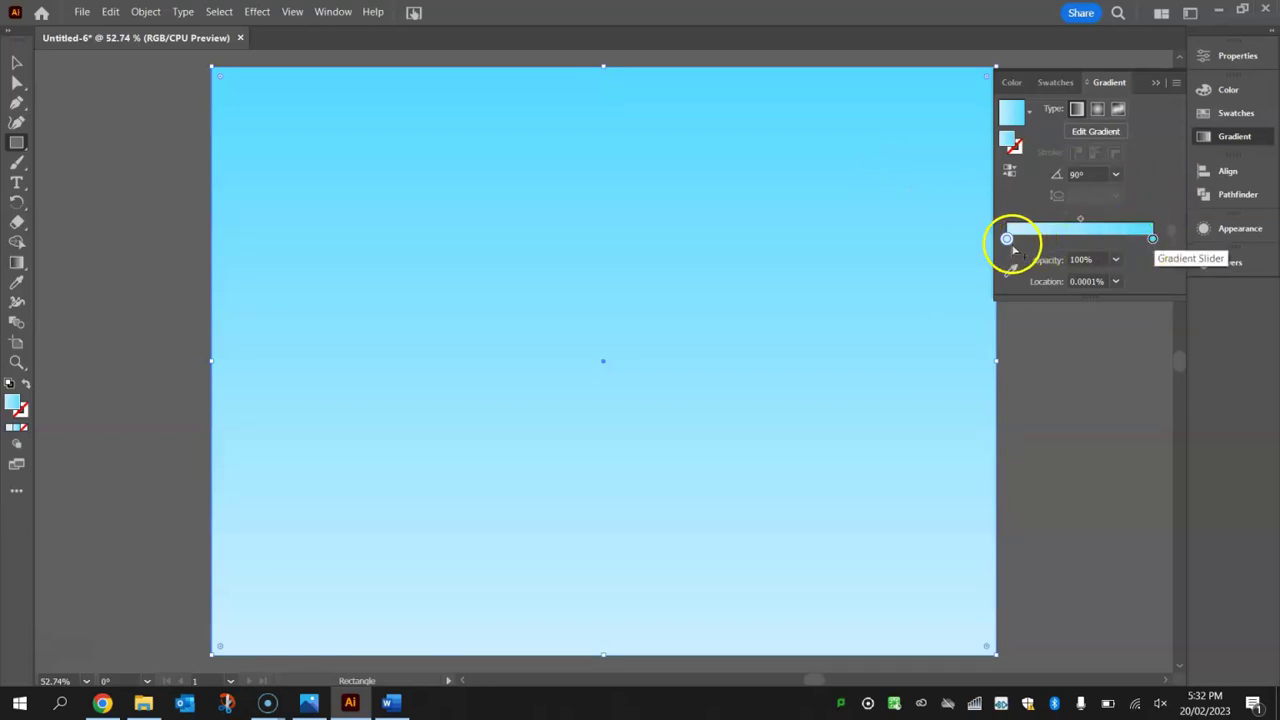
Deselect the gradient rectangle using the Layers panel.
{"action": "left_click", "coordinate": [1230, 263]}
{"action": "left_click", "coordinate": [1013, 282]}
{"action": "left_click", "coordinate": [1011, 301]}
{"action": "left_click", "coordinate": [1231, 265]}
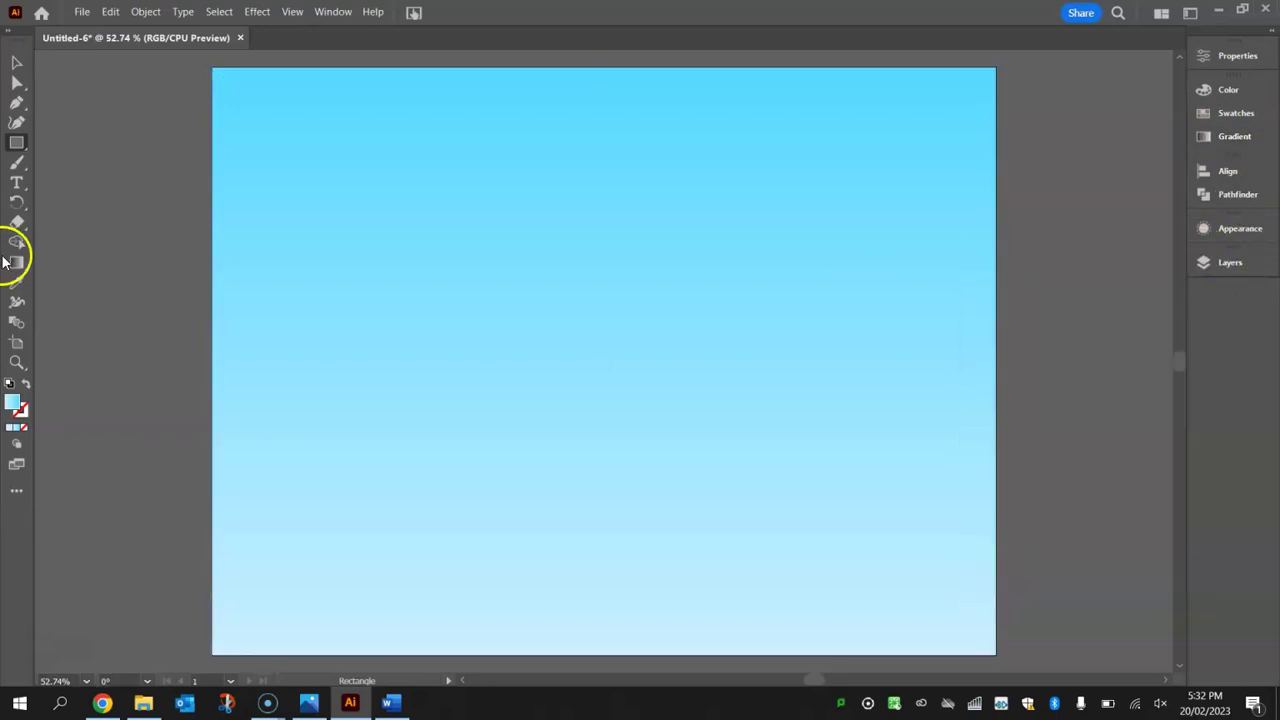
Add the text SUNNY in the upper part of the artboard.
{"action": "left_click", "coordinate": [16, 184]}
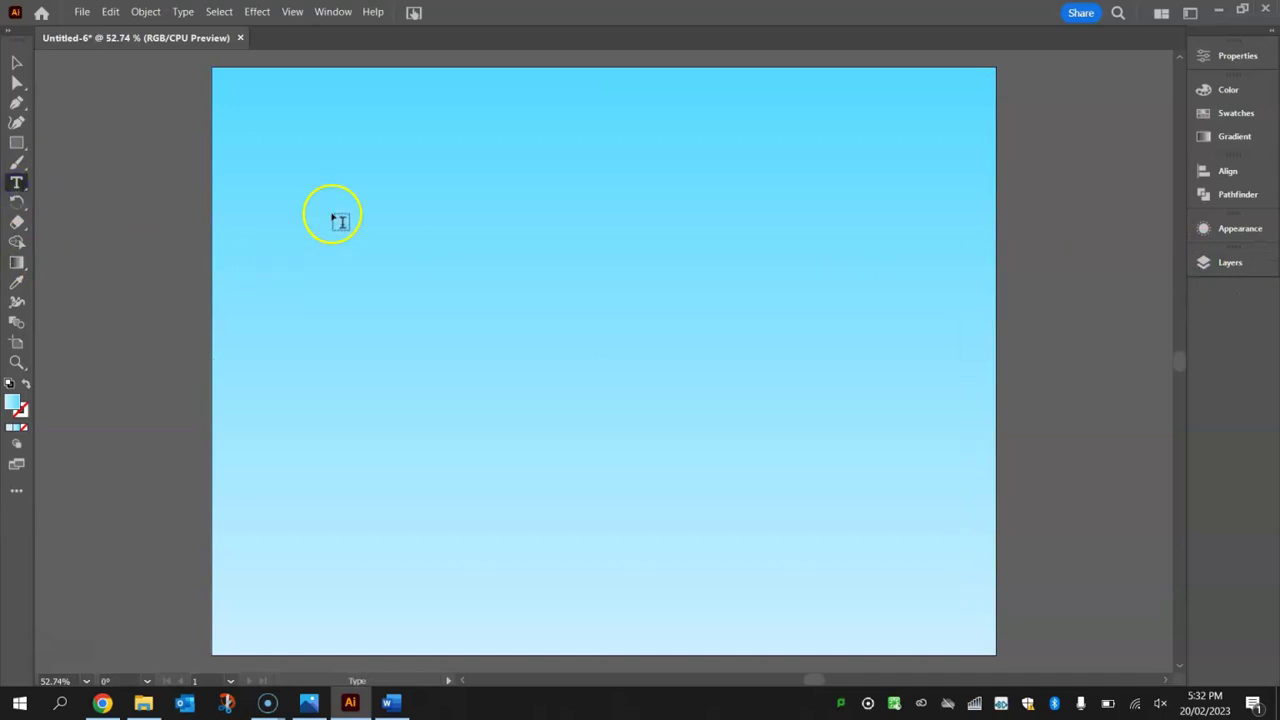
{"action": "left_click", "coordinate": [368, 177]}
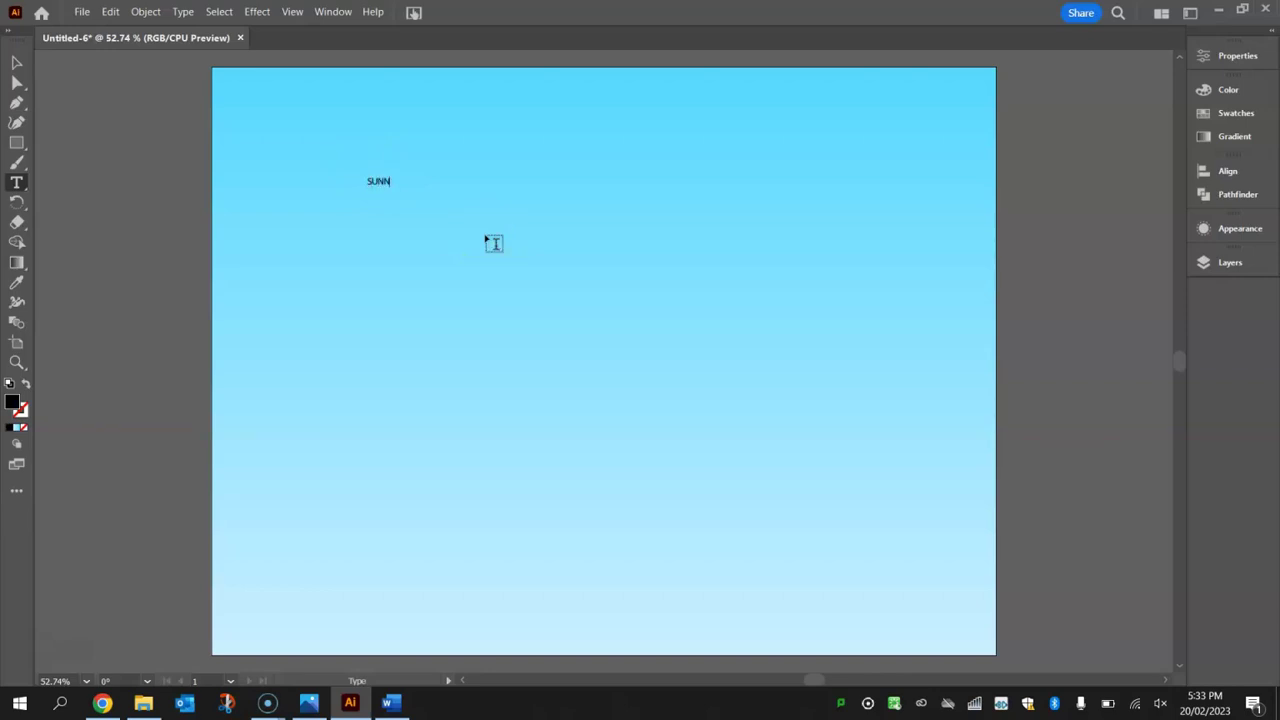
{"action": "left_click", "coordinate": [16, 62]}
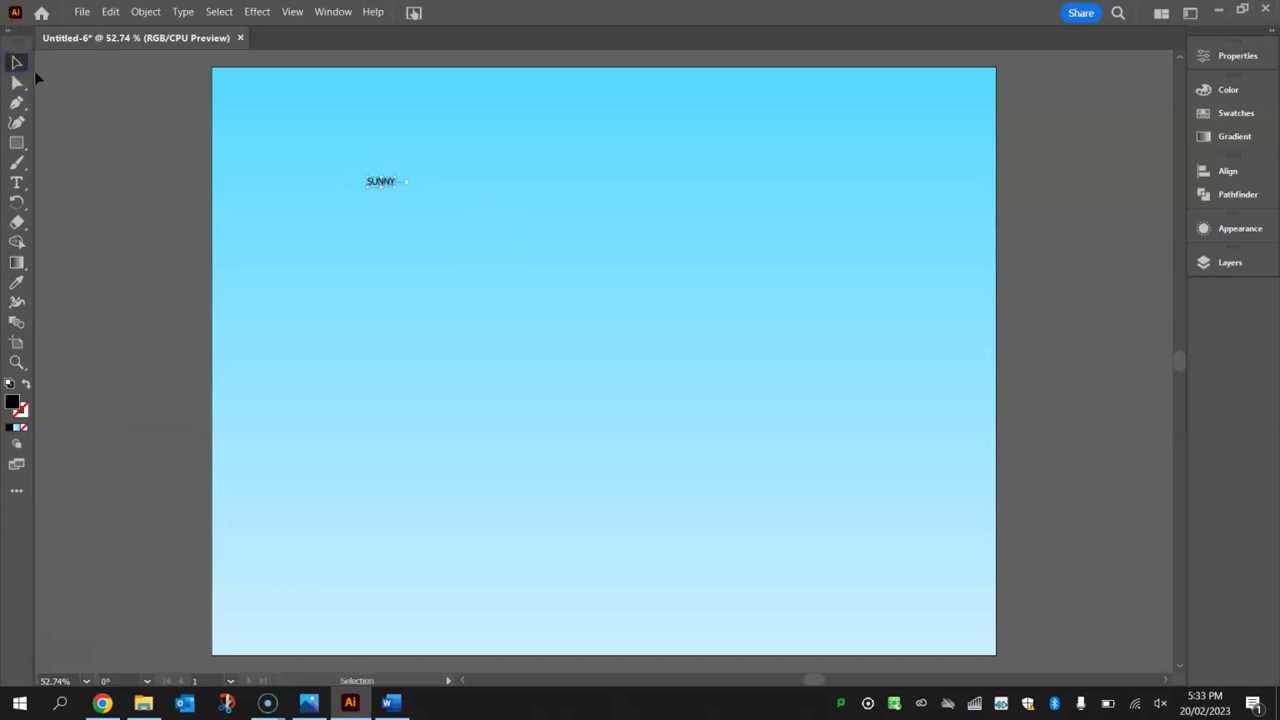
{"action": "left_click_drag", "start_coordinate": [383, 182], "coordinate": [455, 186]}
Set SUNNY to BubbleGum at 200 pt and move it to the top centre.
{"action": "left_click", "coordinate": [1245, 55]}
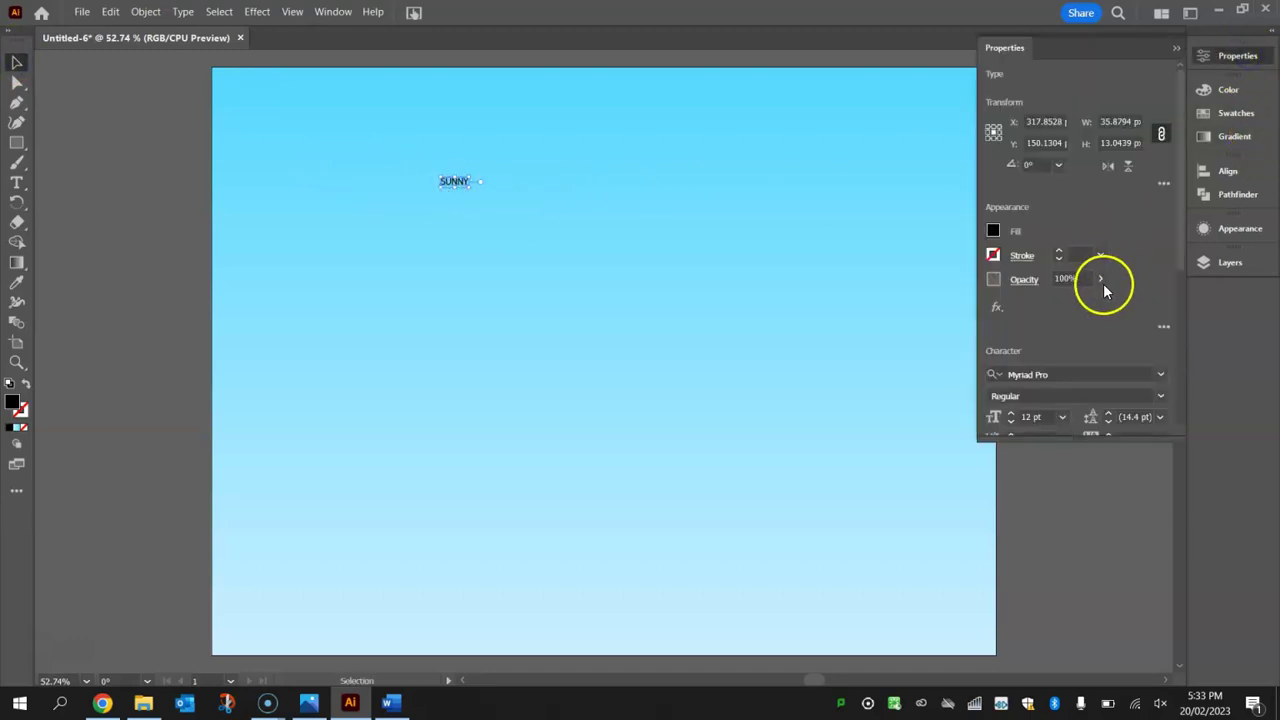
{"action": "scroll", "coordinate": [1101, 290], "scroll_direction": "down", "scroll_amount": 5}
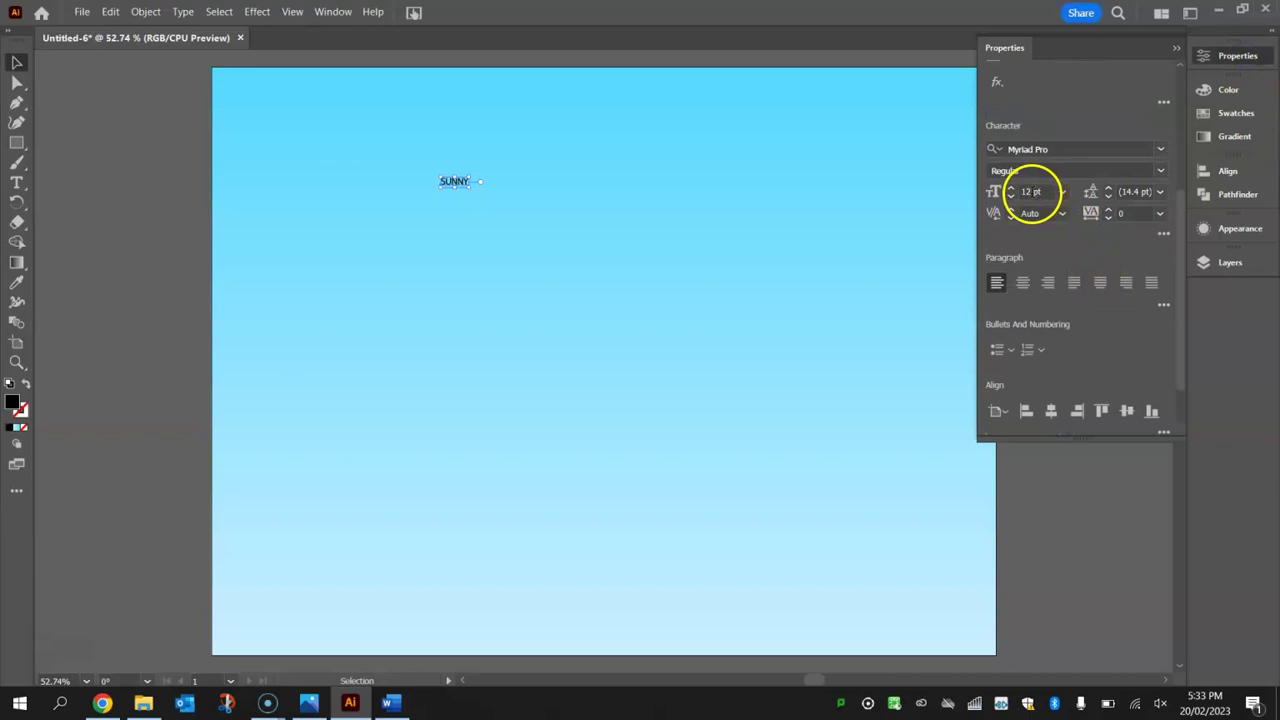
{"action": "left_click", "coordinate": [1030, 192]}
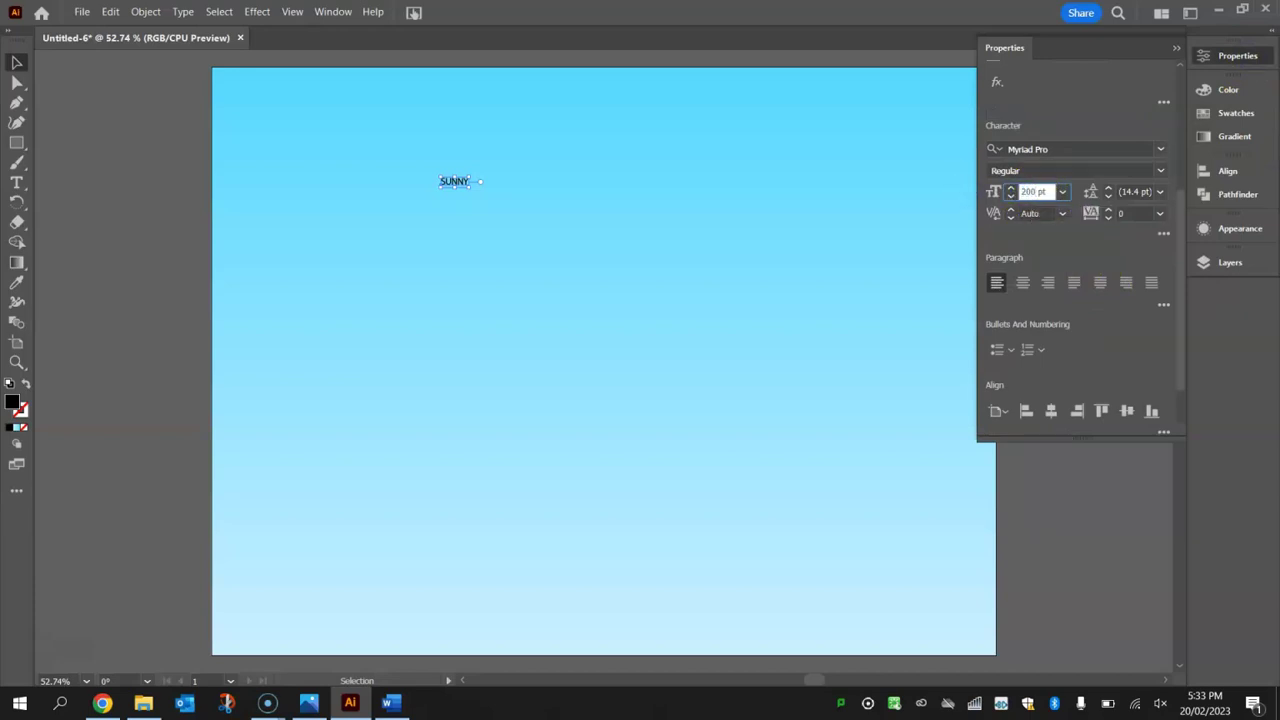
{"action": "key", "text": "Return"}
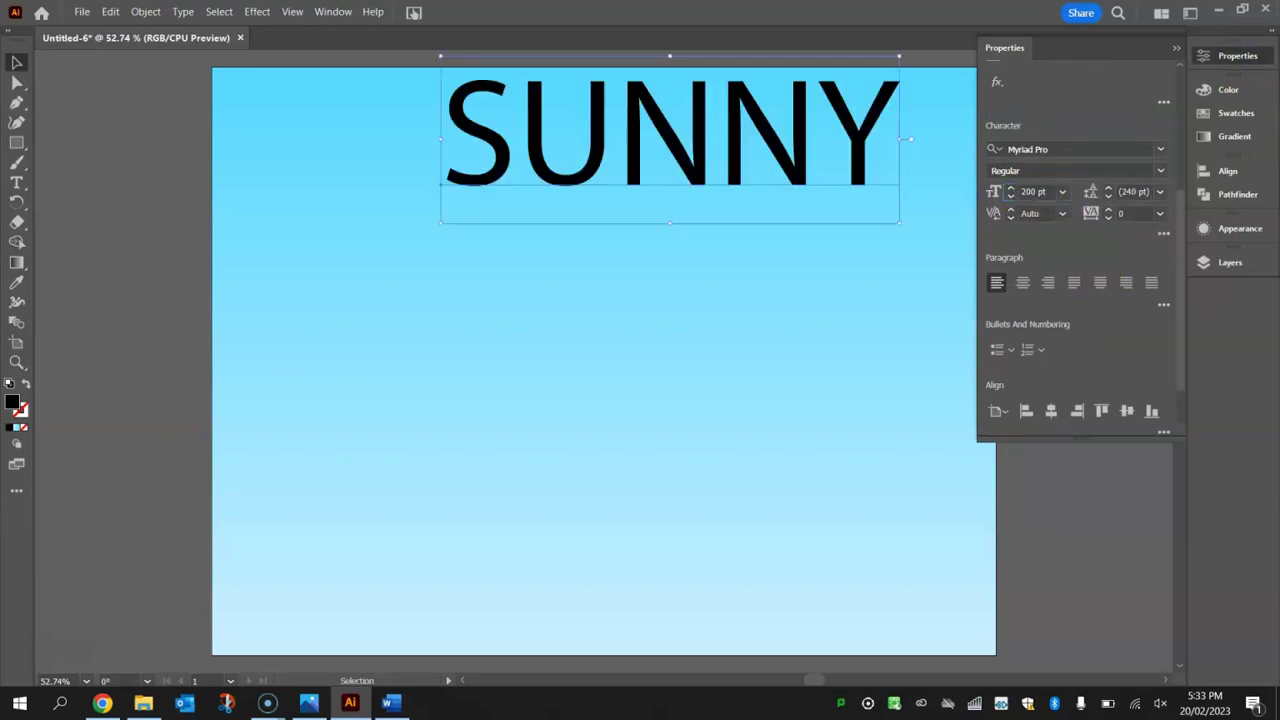
{"action": "left_click", "coordinate": [1162, 149]}
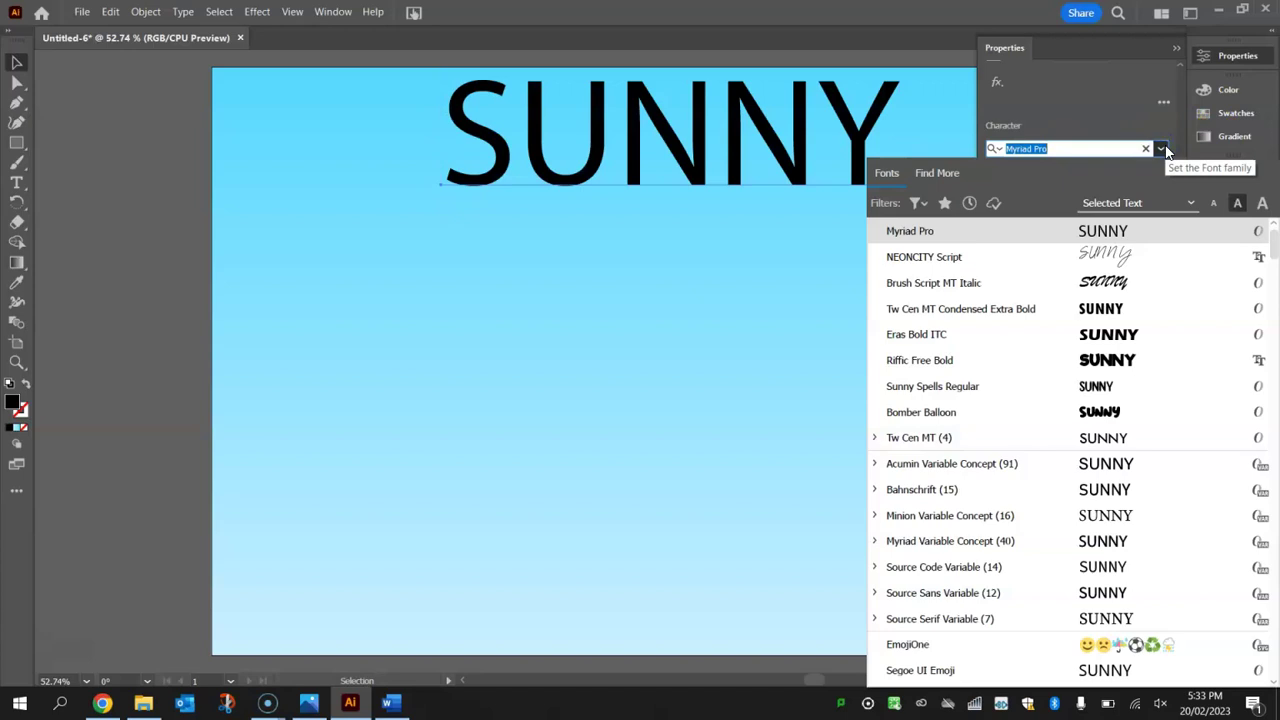
{"action": "type", "text": "BUBBL"}
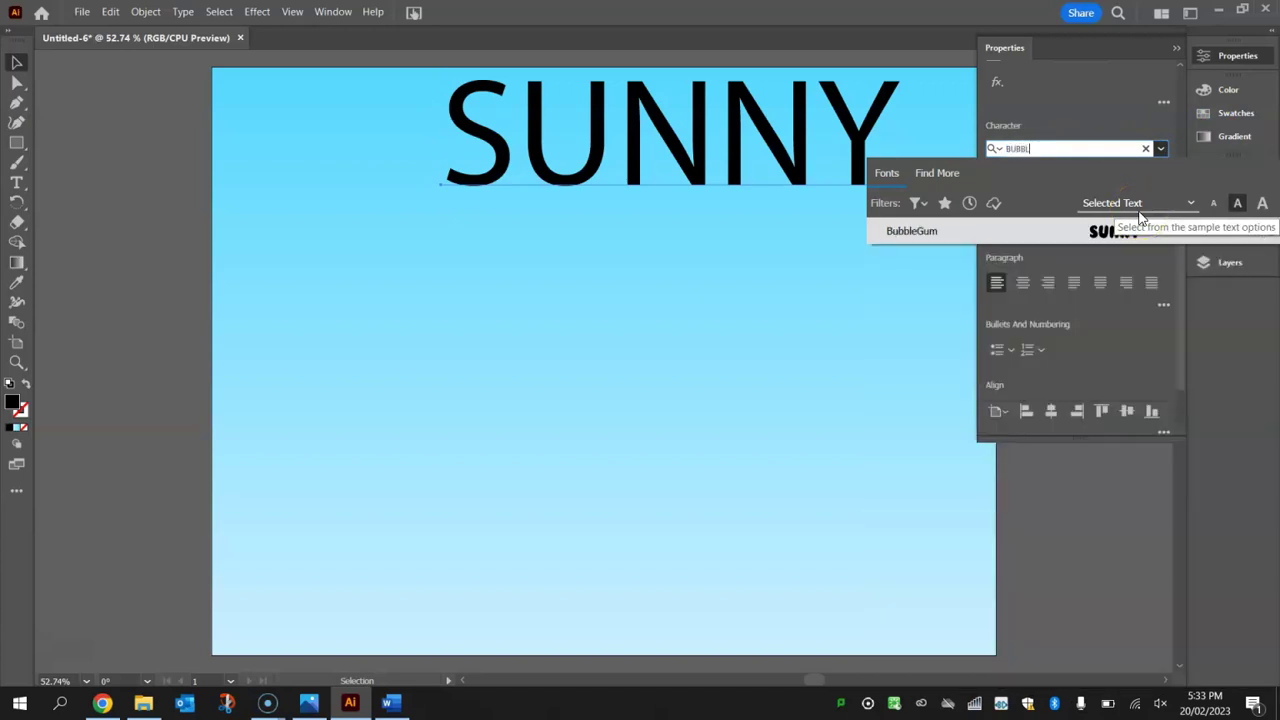
{"action": "left_click", "coordinate": [1114, 230]}
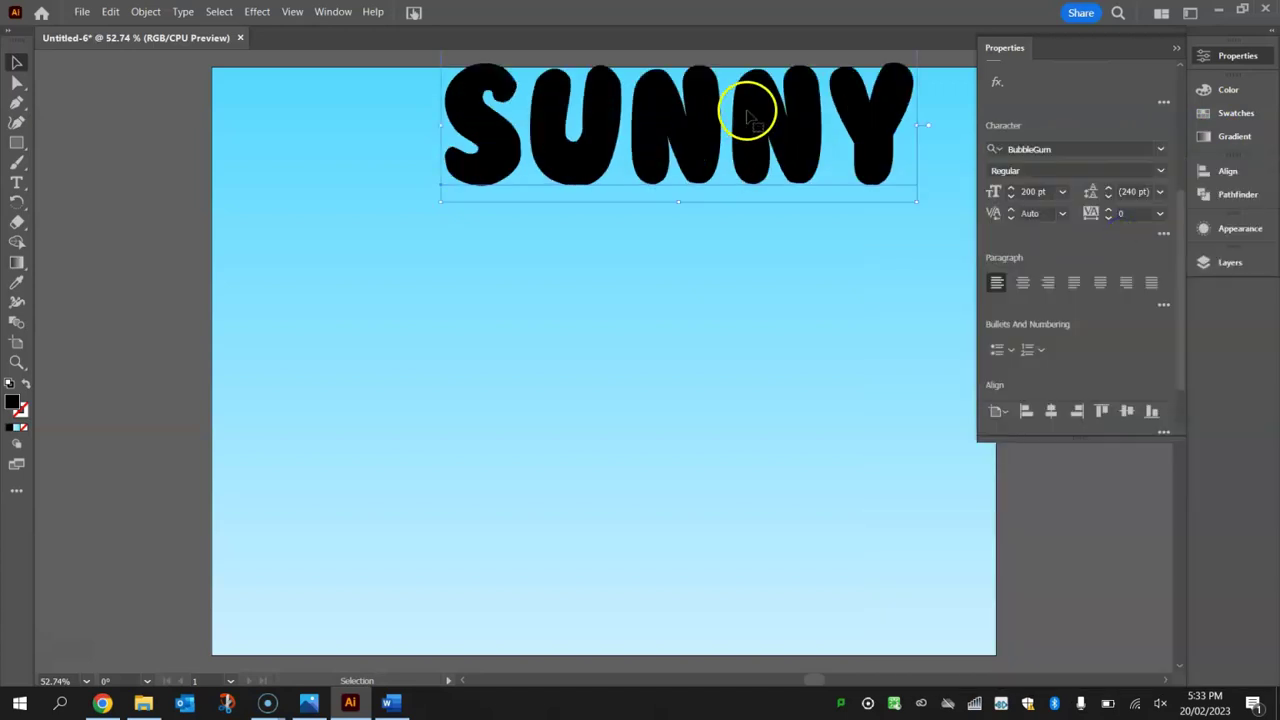
{"action": "left_click_drag", "start_coordinate": [747, 135], "coordinate": [709, 189]}
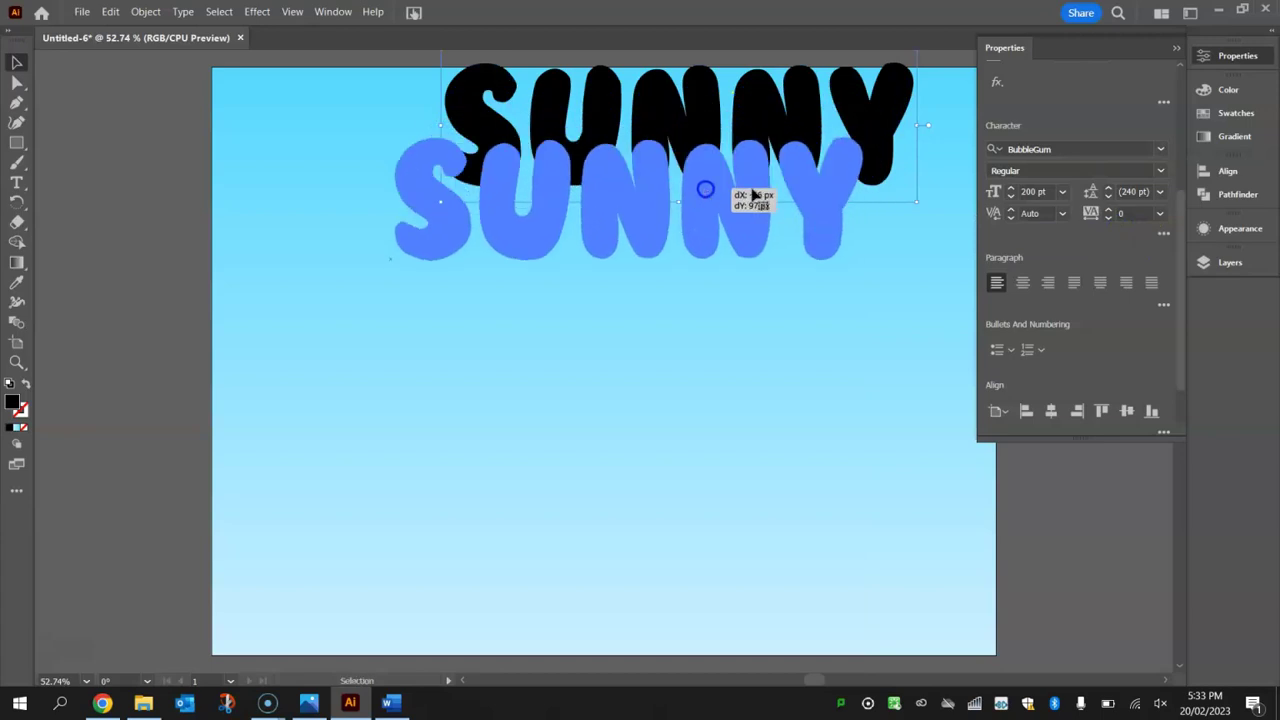
{"action": "left_click", "coordinate": [1226, 57]}
Fill SUNNY with a bright yellow swatch and nudge it slightly left and down.
{"action": "left_click", "coordinate": [1225, 58]}
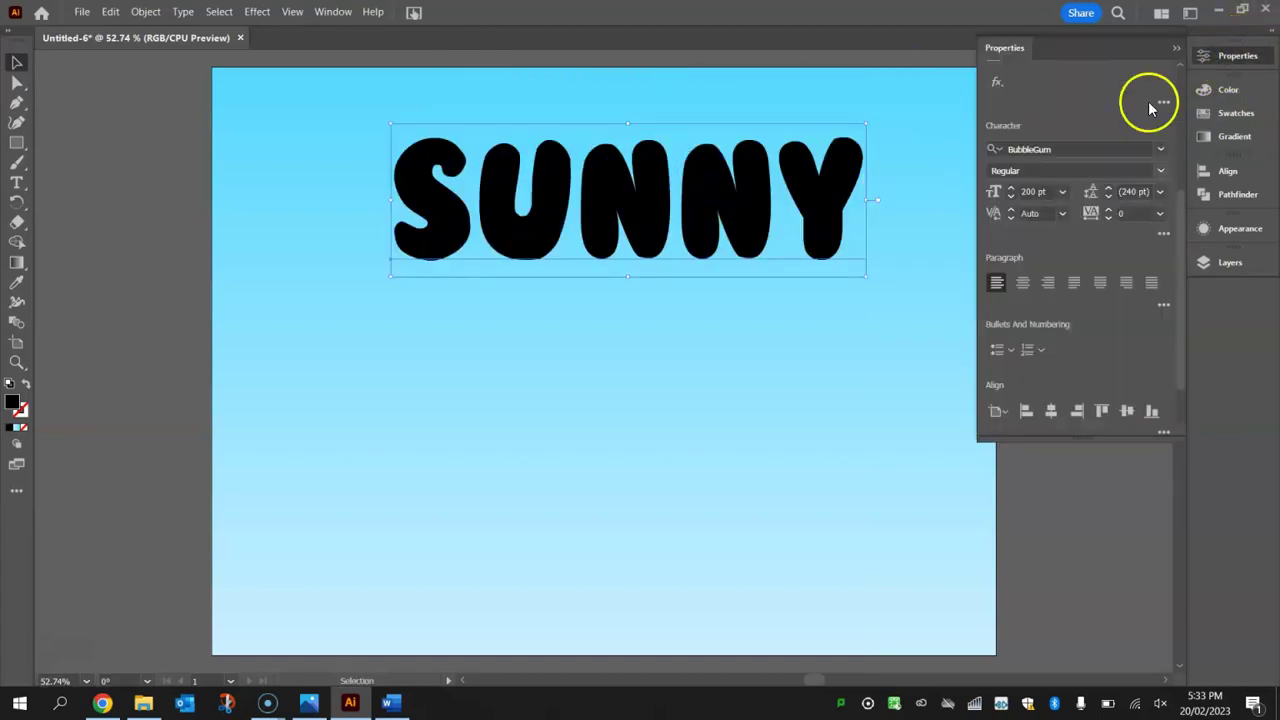
{"action": "left_click_drag", "start_coordinate": [1174, 191], "coordinate": [1175, 57]}
{"action": "left_click", "coordinate": [995, 230]}
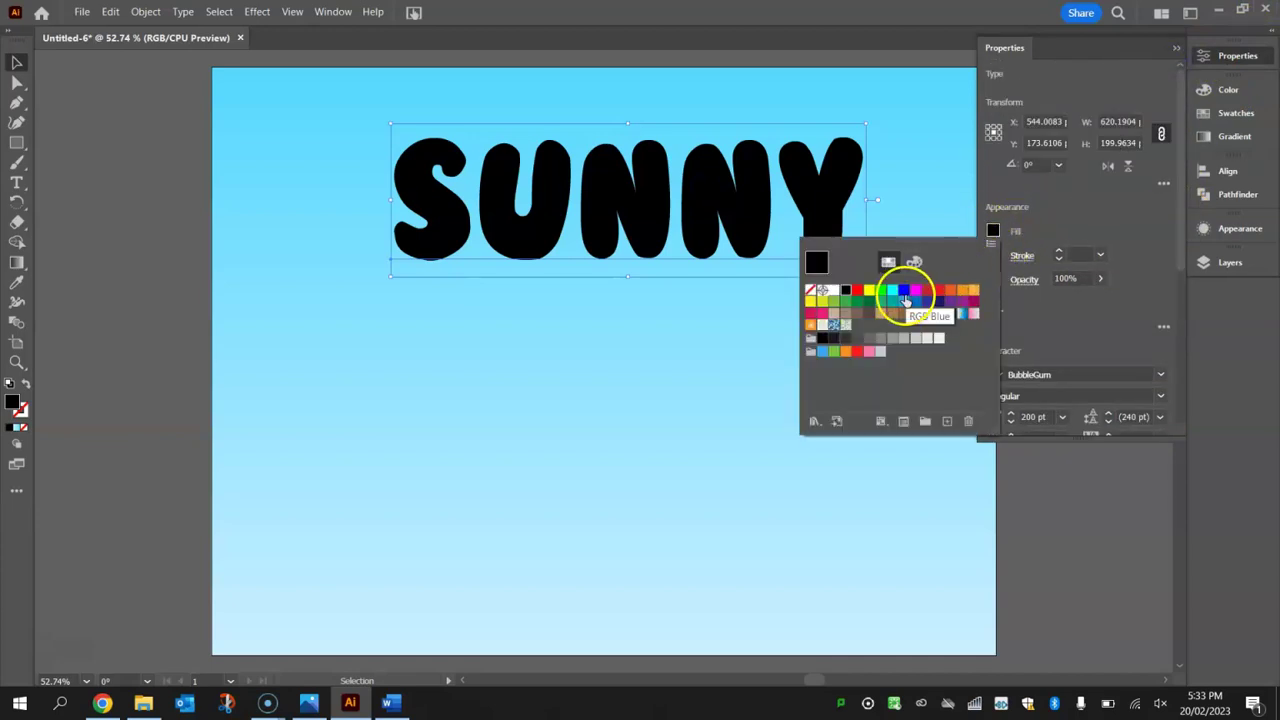
{"action": "left_click", "coordinate": [810, 302]}
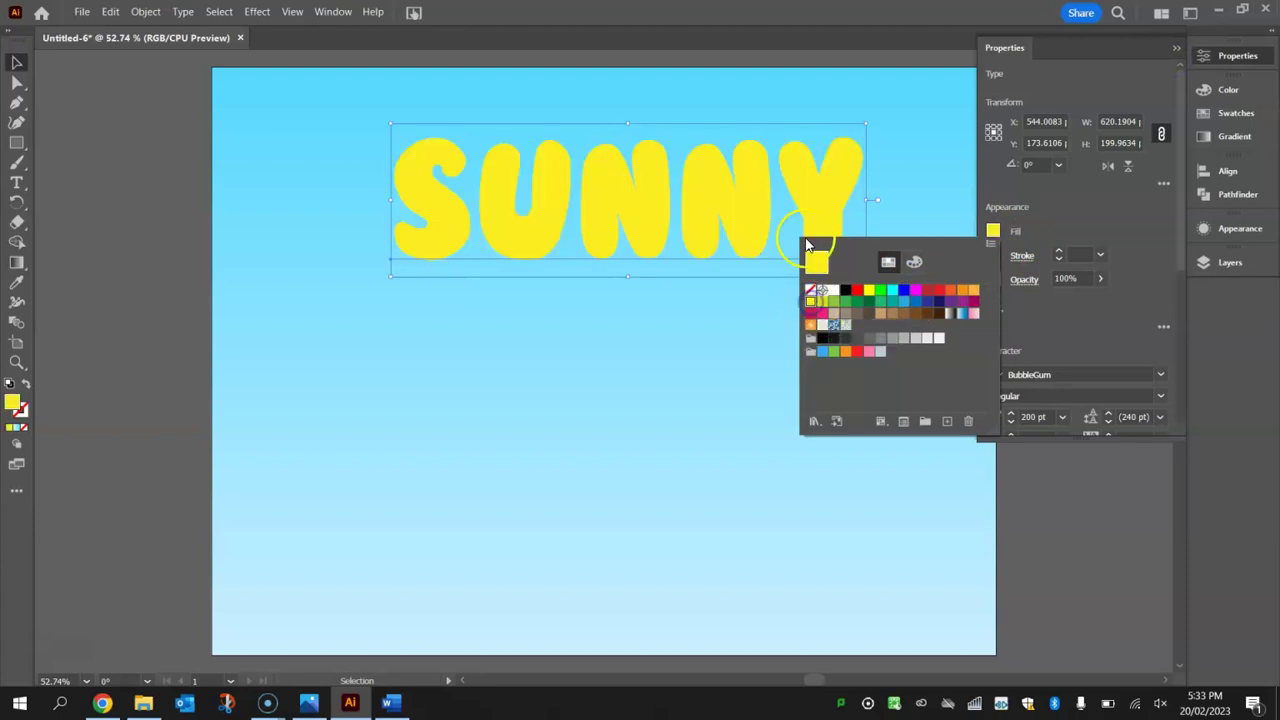
{"action": "left_click", "coordinate": [1086, 228]}
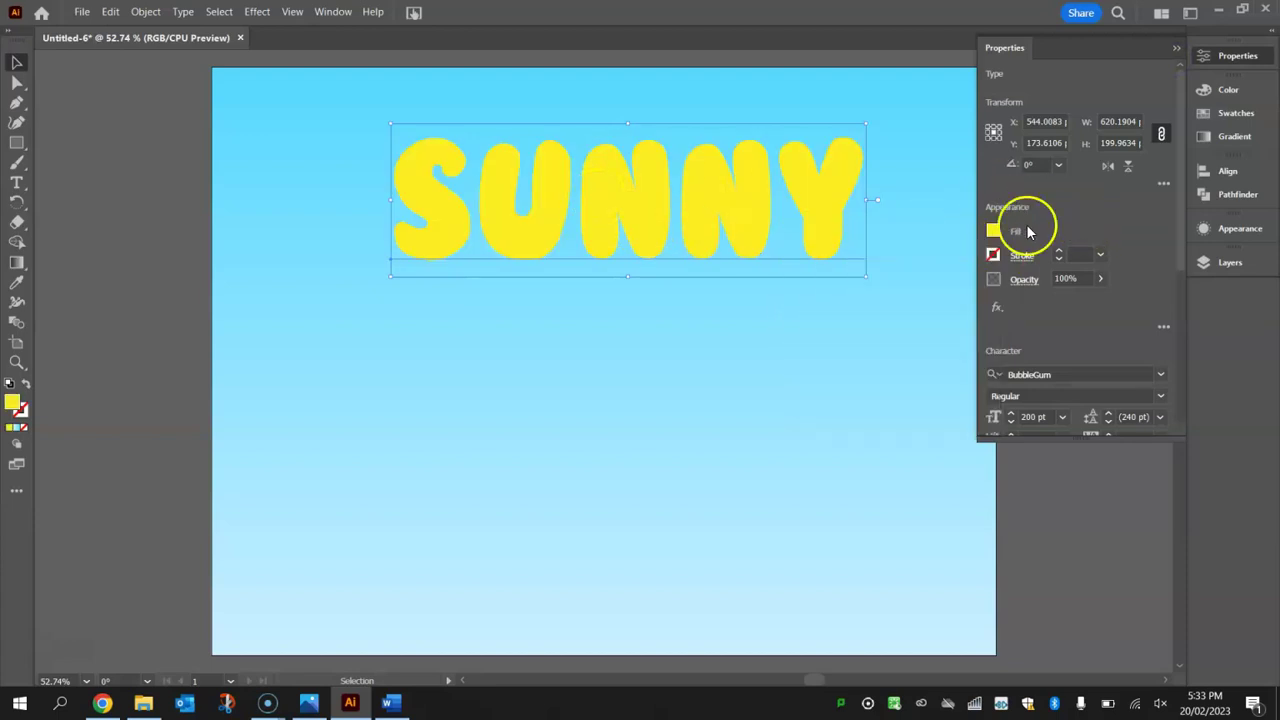
{"action": "left_click_drag", "start_coordinate": [748, 223], "coordinate": [737, 226]}
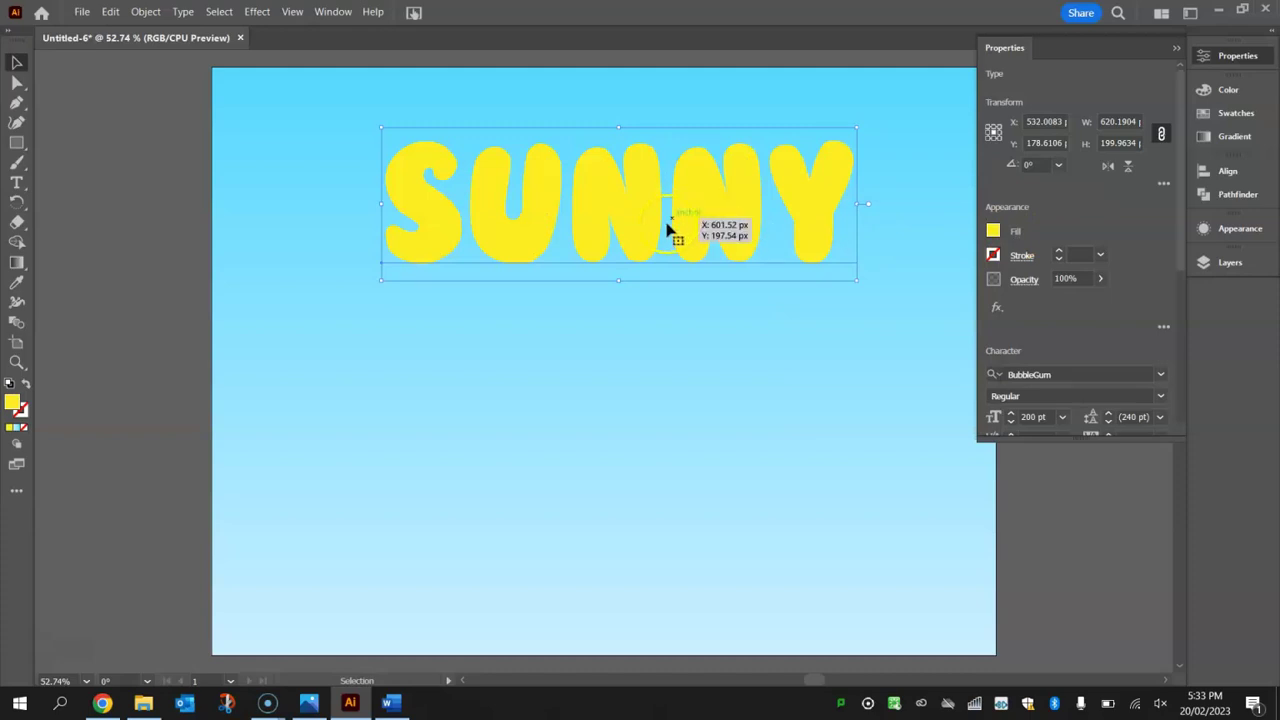
Apply the 3D and Materials Inflate effect (10 px depth) to SUNNY and inspect it up close.
{"action": "left_click", "coordinate": [1240, 58]}
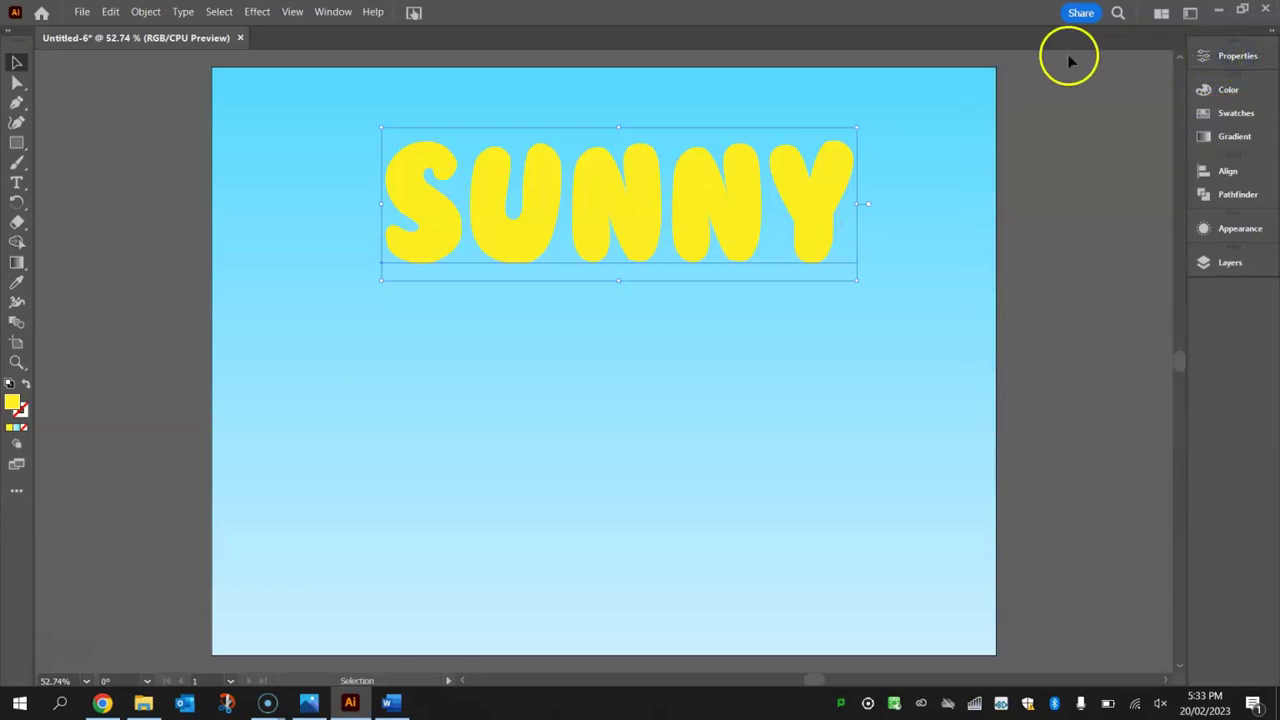
{"action": "left_click", "coordinate": [257, 11]}
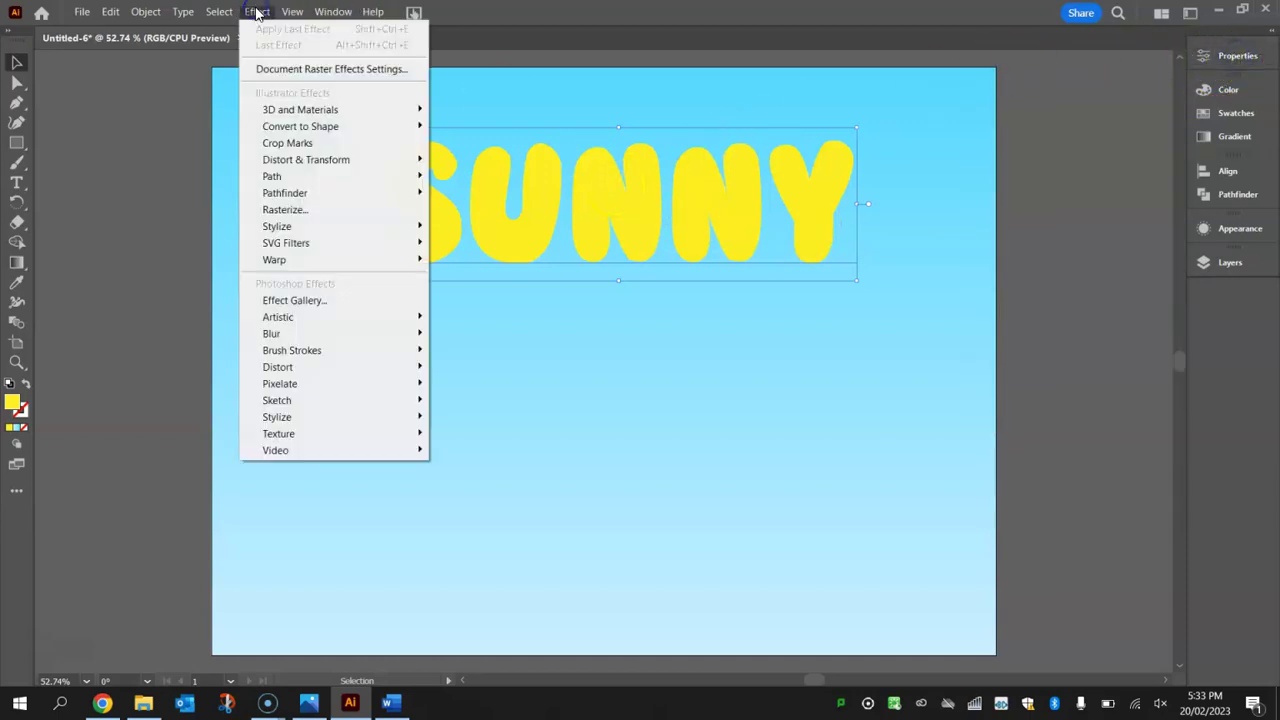
{"action": "mouse_move", "coordinate": [298, 108]}
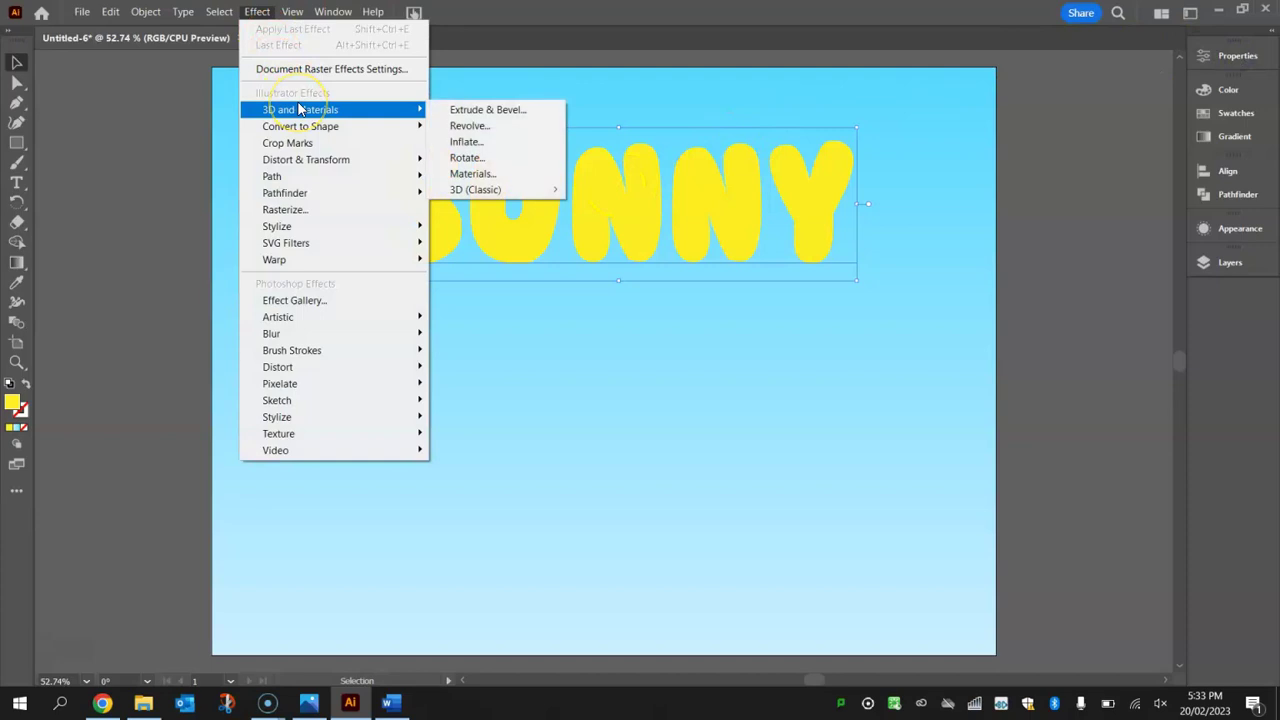
{"action": "left_click", "coordinate": [500, 142]}
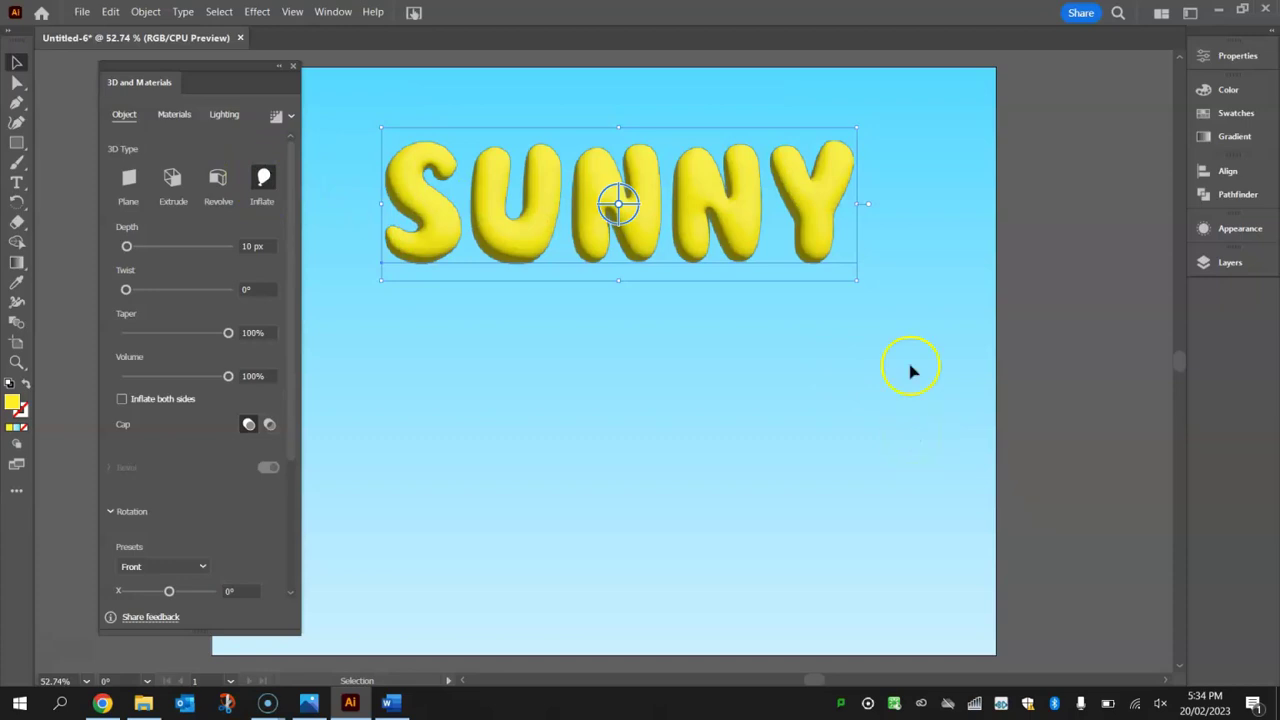
{"action": "scroll", "coordinate": [711, 104], "scroll_direction": "up", "scroll_amount": 1}
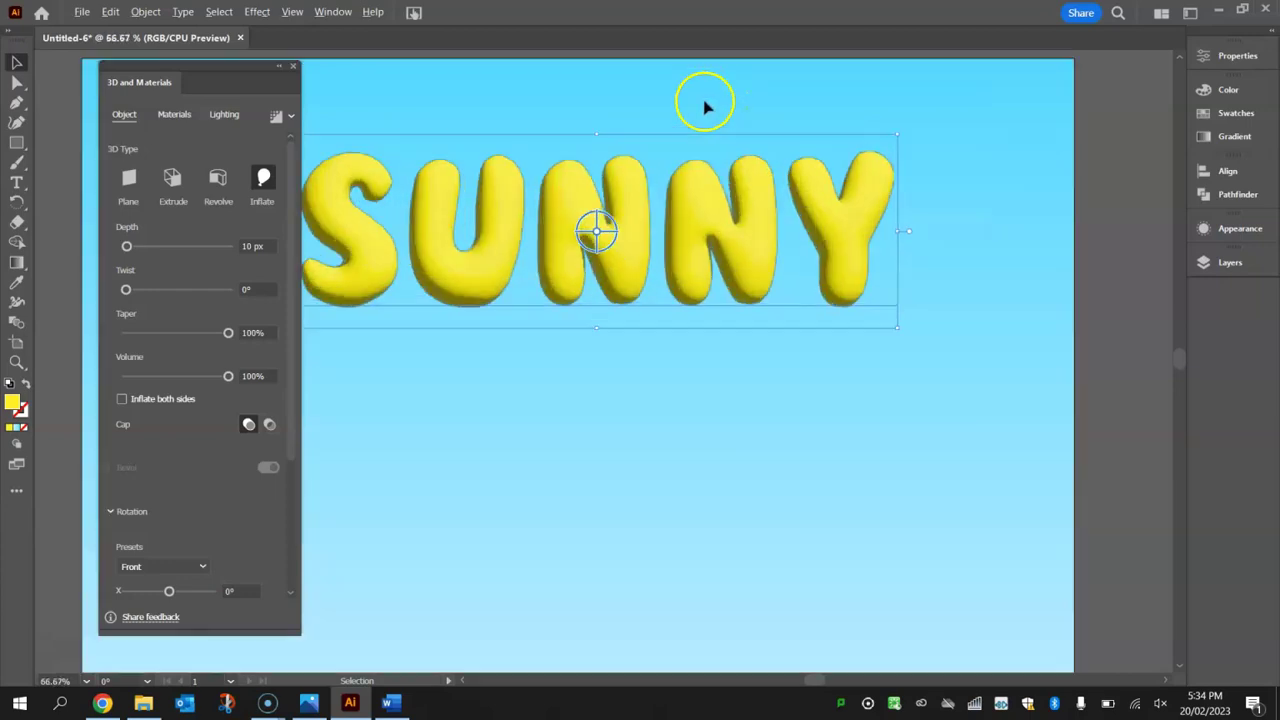
{"action": "scroll", "coordinate": [607, 195], "scroll_direction": "up", "scroll_amount": 1}
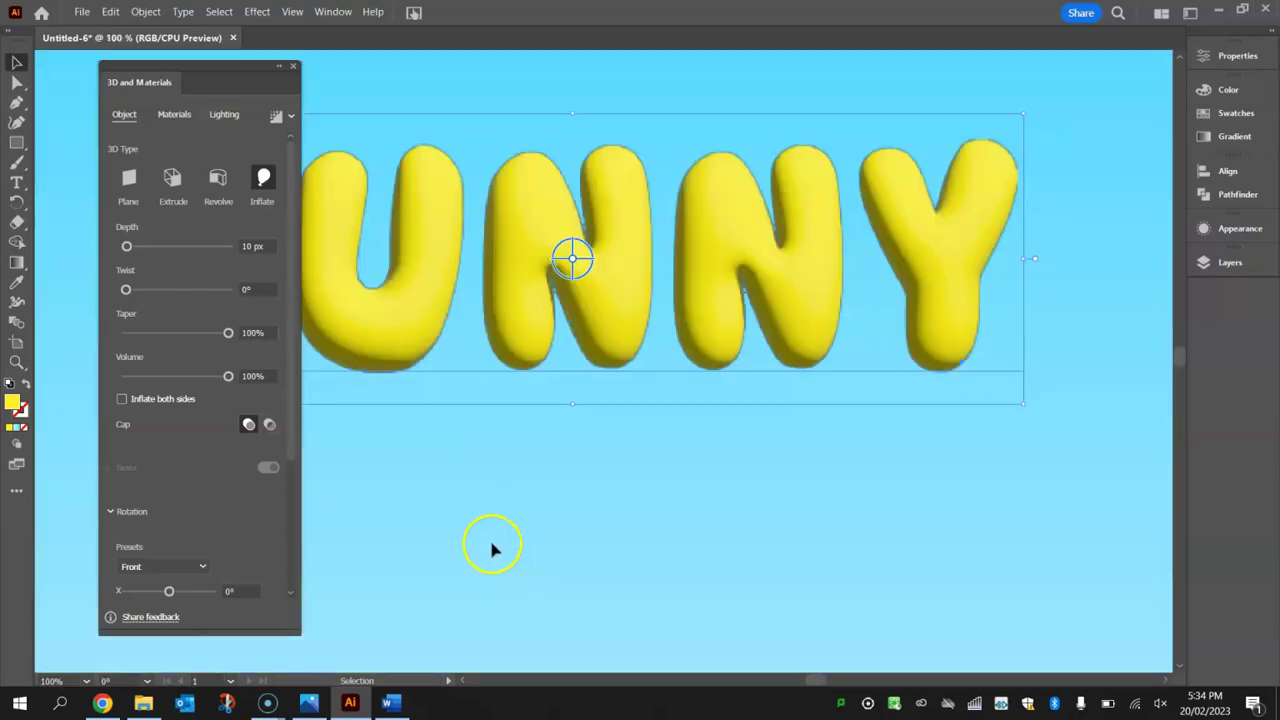
{"action": "scroll", "coordinate": [484, 541], "scroll_direction": "down", "scroll_amount": 1}
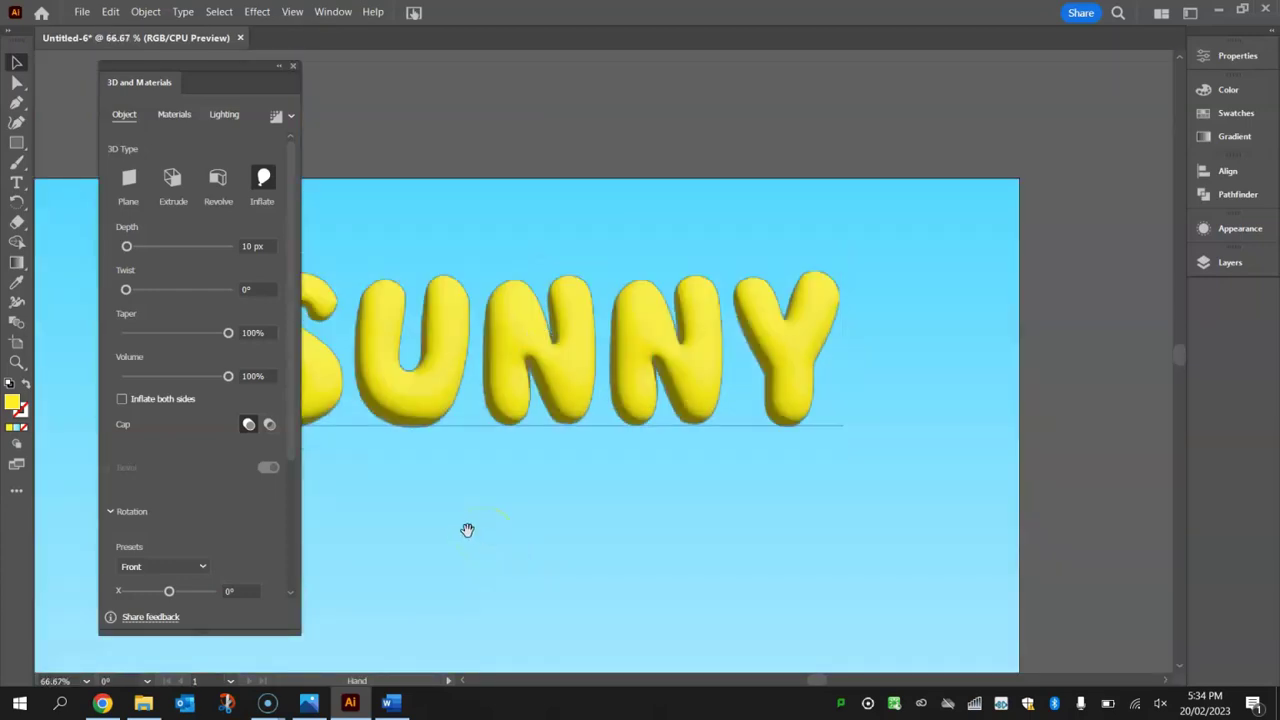
{"action": "left_click_drag", "start_coordinate": [466, 529], "coordinate": [647, 458]}
{"action": "key", "text": "space"}
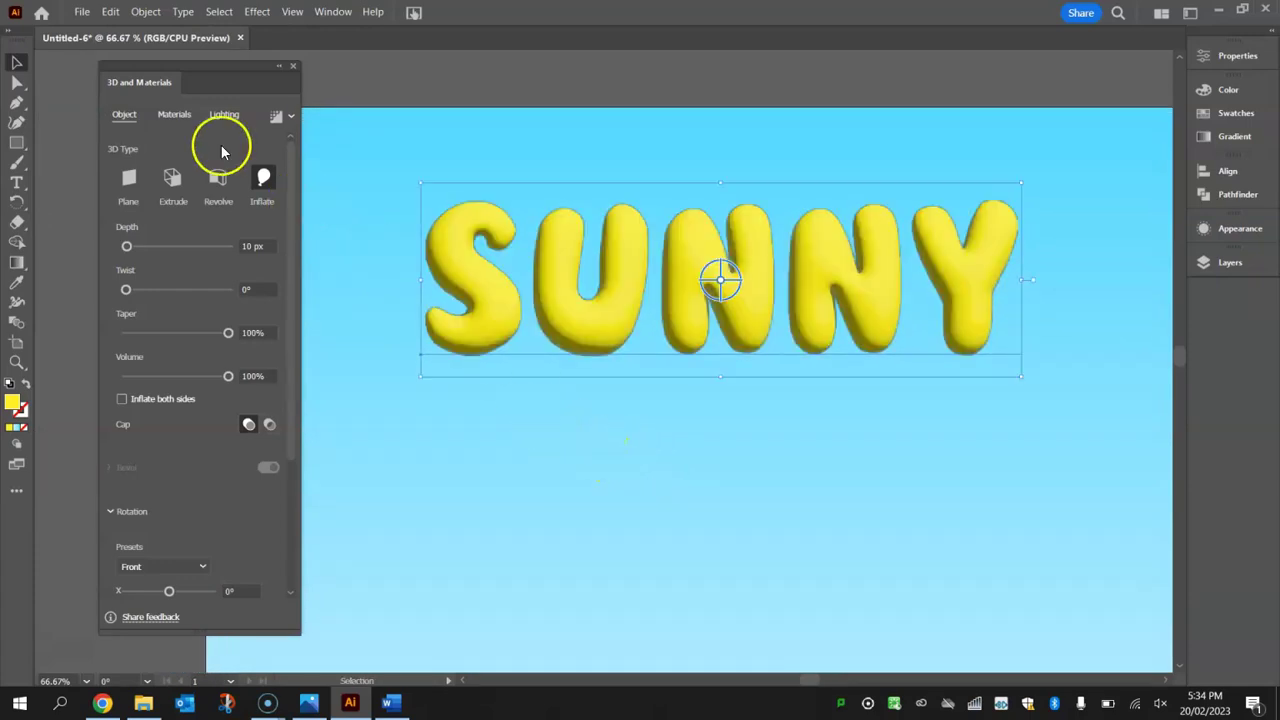
Preview the Gold Leaf Foil and Zinc Spade Pattern materials on SUNNY.
{"action": "left_click", "coordinate": [174, 115]}
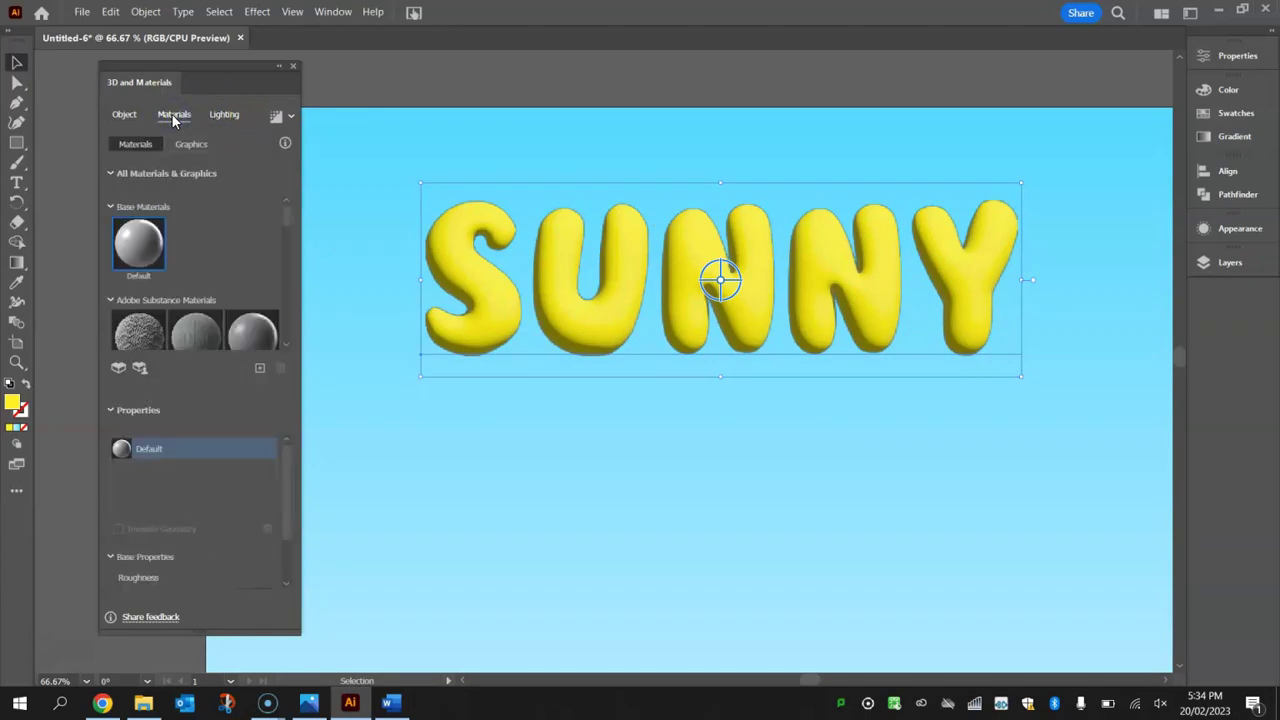
{"action": "left_click", "coordinate": [133, 247]}
{"action": "left_click_drag", "start_coordinate": [286, 206], "coordinate": [292, 282]}
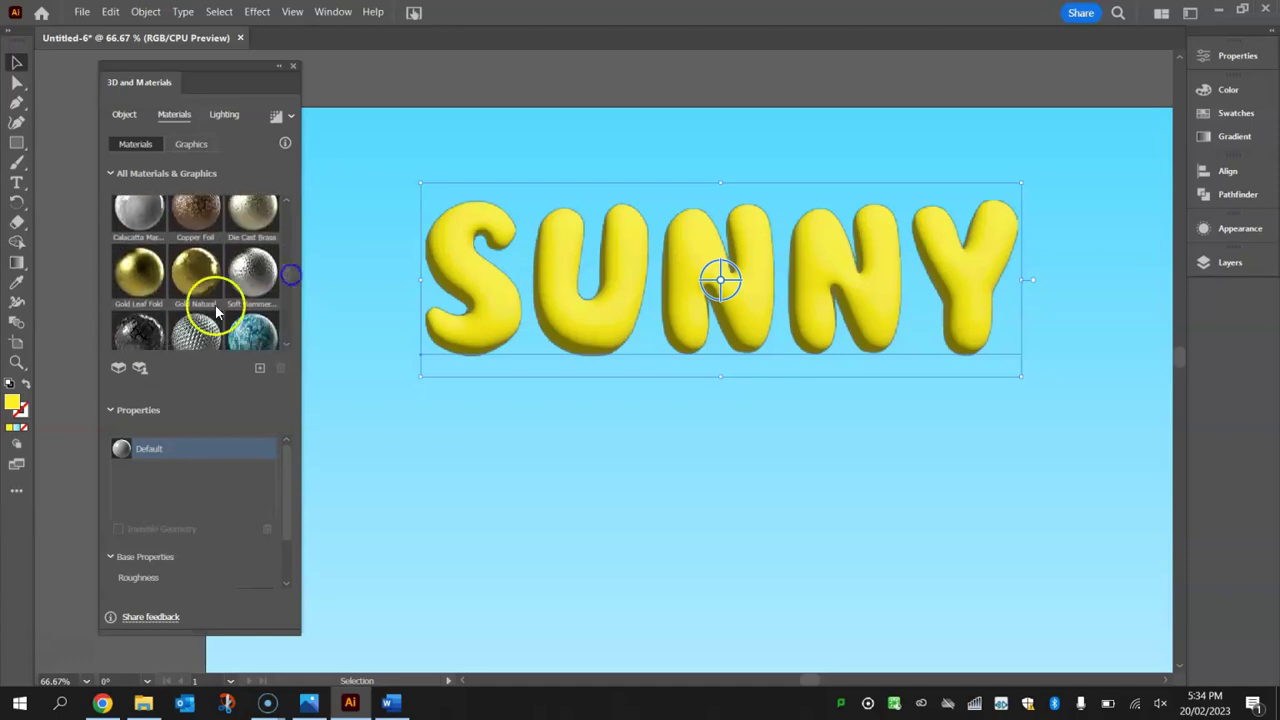
{"action": "left_click", "coordinate": [136, 277]}
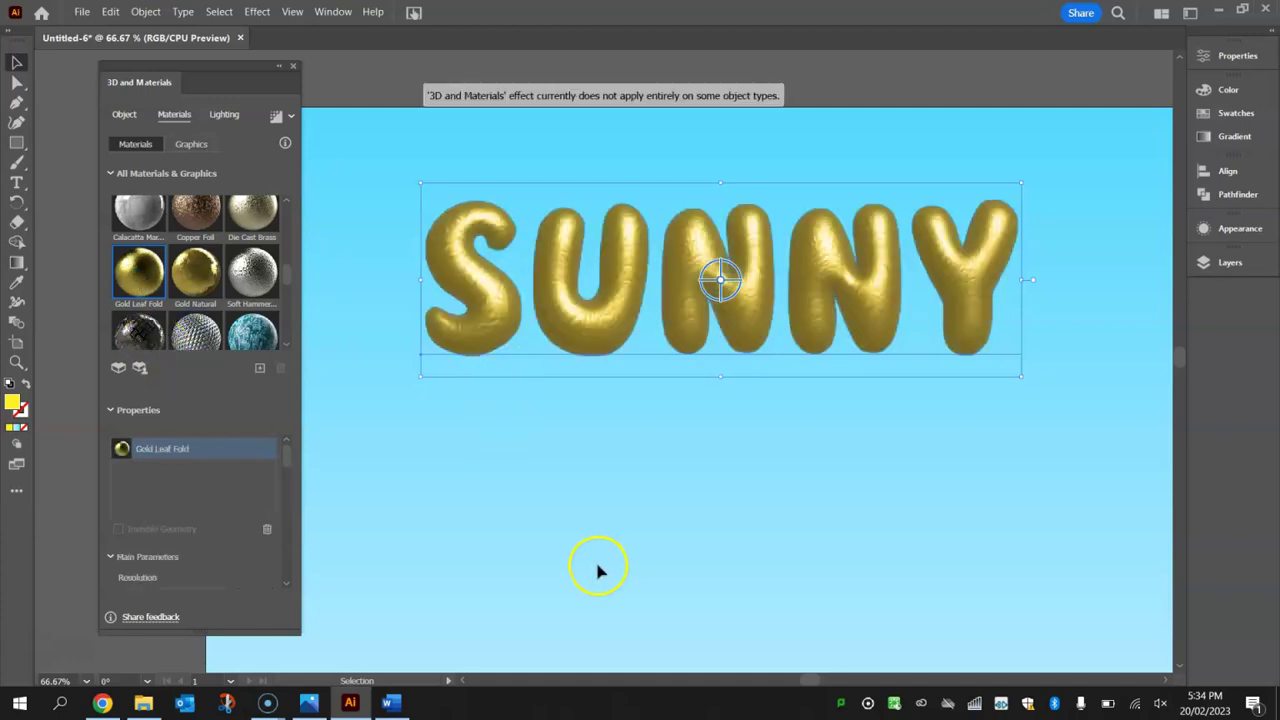
{"action": "scroll", "coordinate": [286, 277], "scroll_direction": "down", "scroll_amount": 3}
{"action": "left_click", "coordinate": [190, 258]}
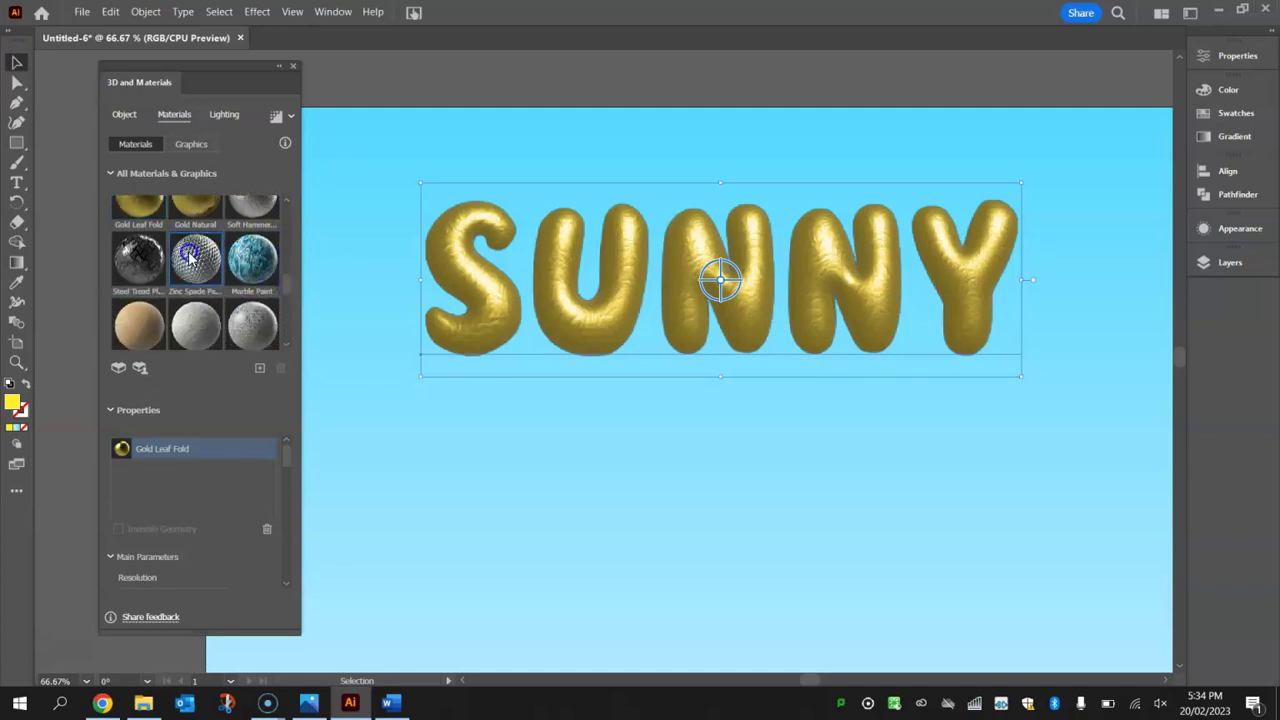
{"action": "left_click", "coordinate": [243, 350]}
{"action": "left_click", "coordinate": [245, 362]}
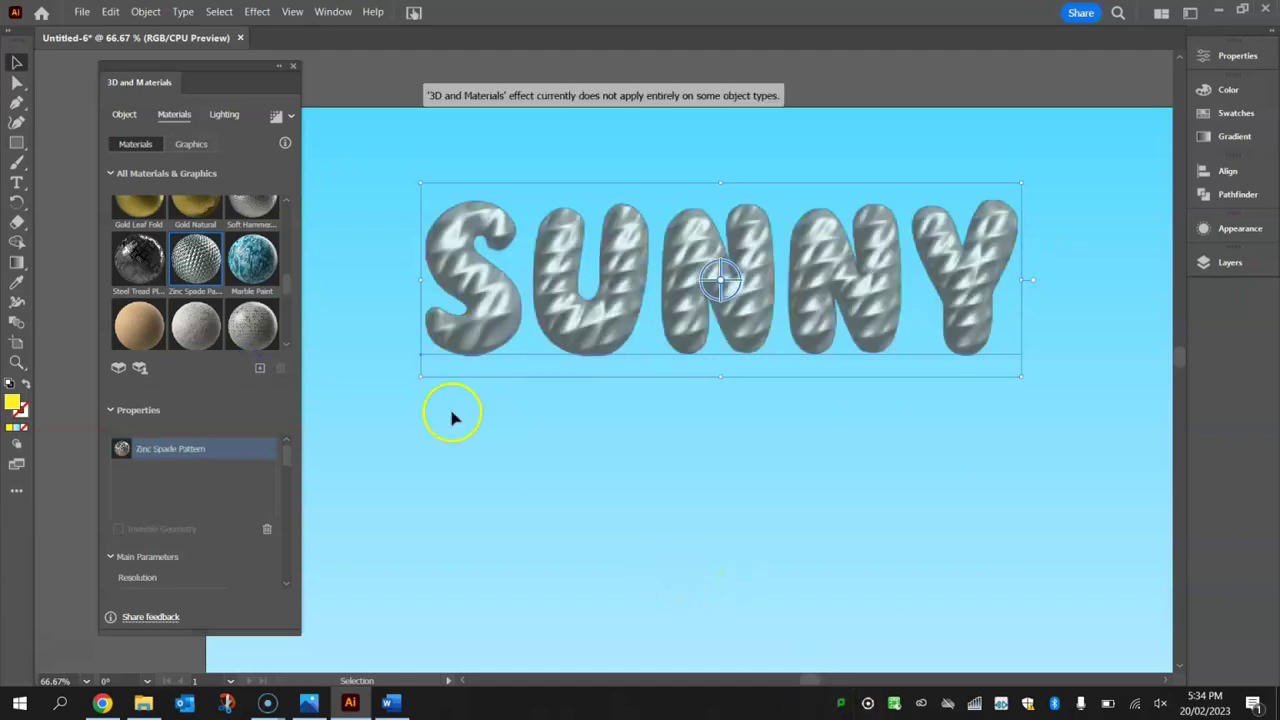
{"action": "left_click_drag", "start_coordinate": [288, 280], "coordinate": [291, 213]}
Revert SUNNY to the Default material and turn on Shadows under Lighting.
{"action": "left_click", "coordinate": [137, 240]}
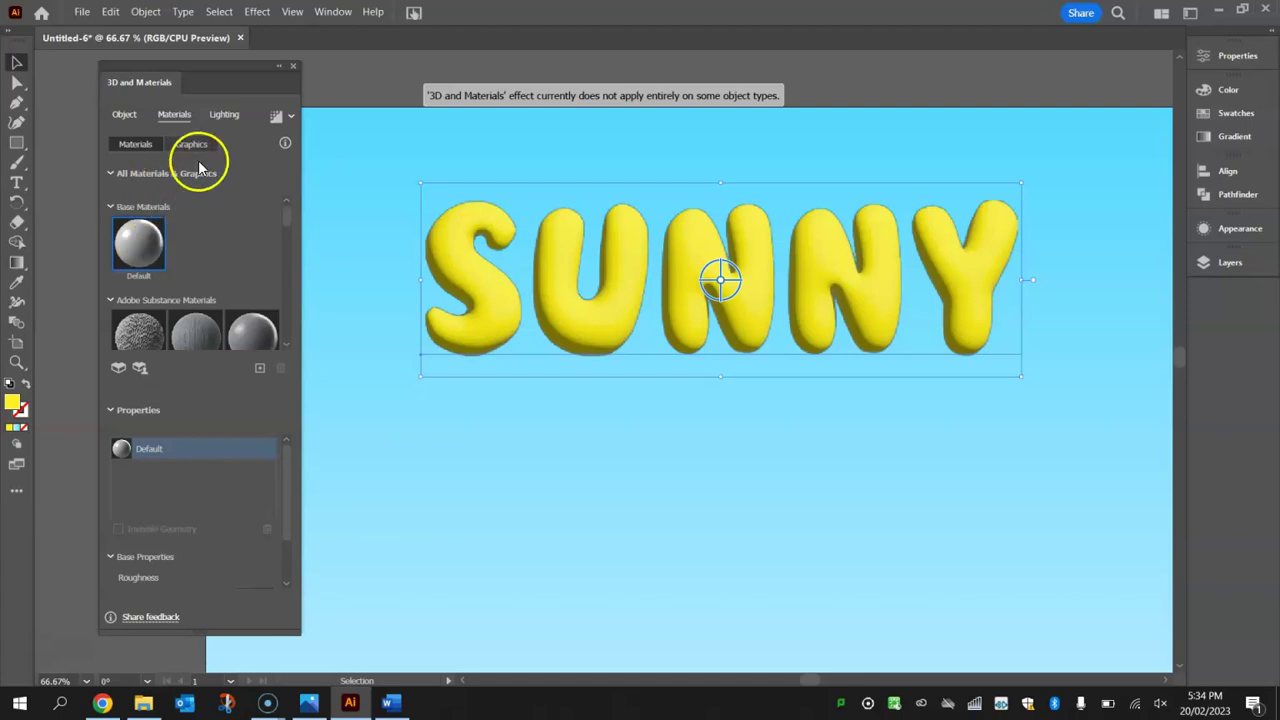
{"action": "left_click", "coordinate": [225, 115]}
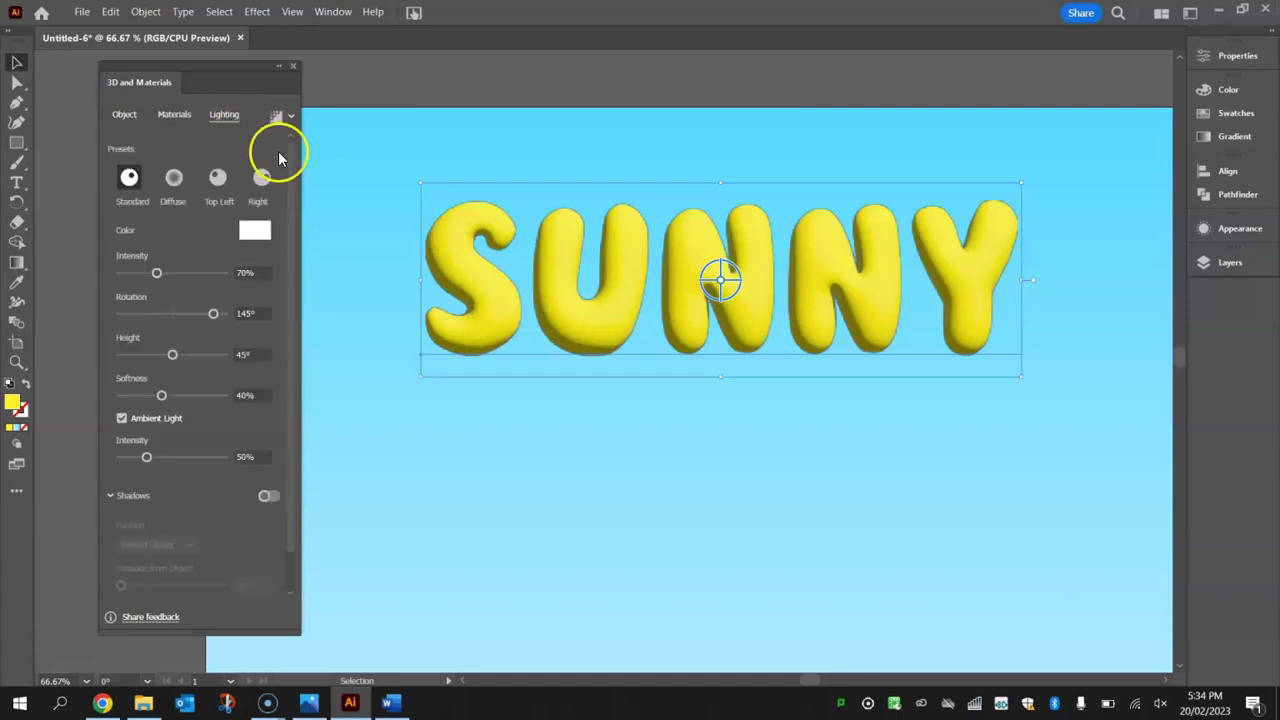
{"action": "left_click_drag", "start_coordinate": [291, 157], "coordinate": [302, 208]}
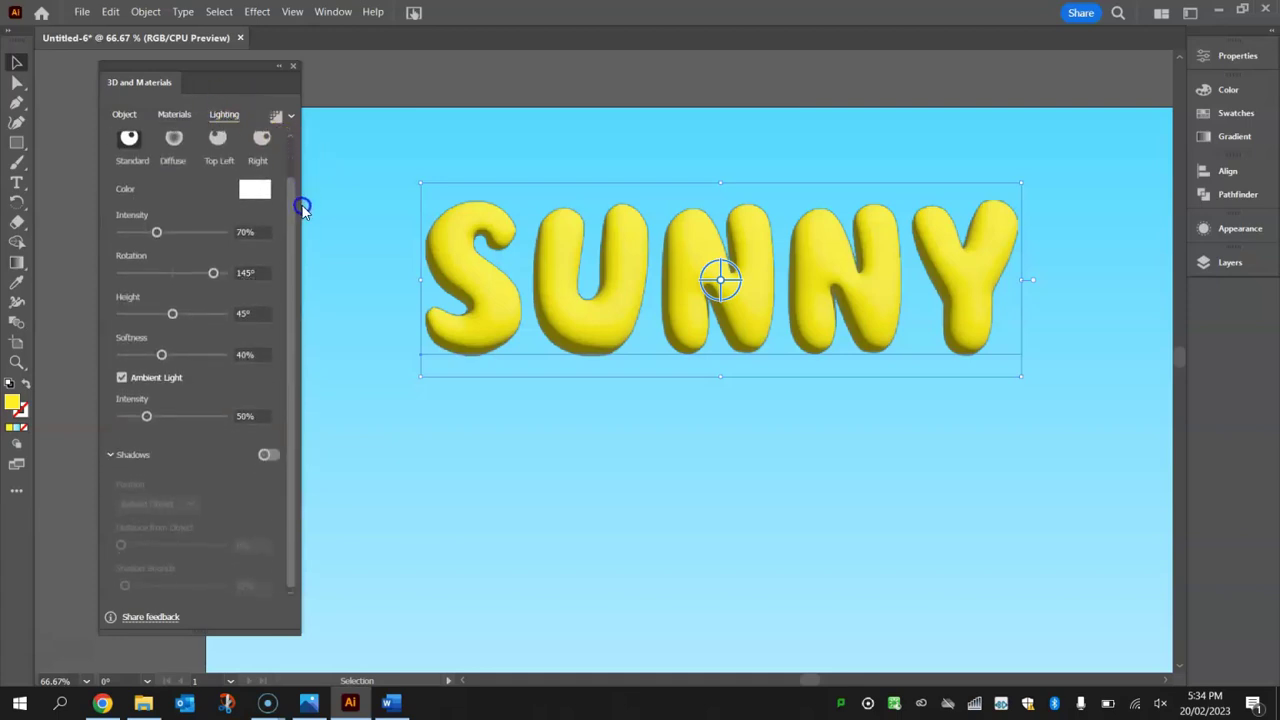
{"action": "left_click", "coordinate": [267, 456]}
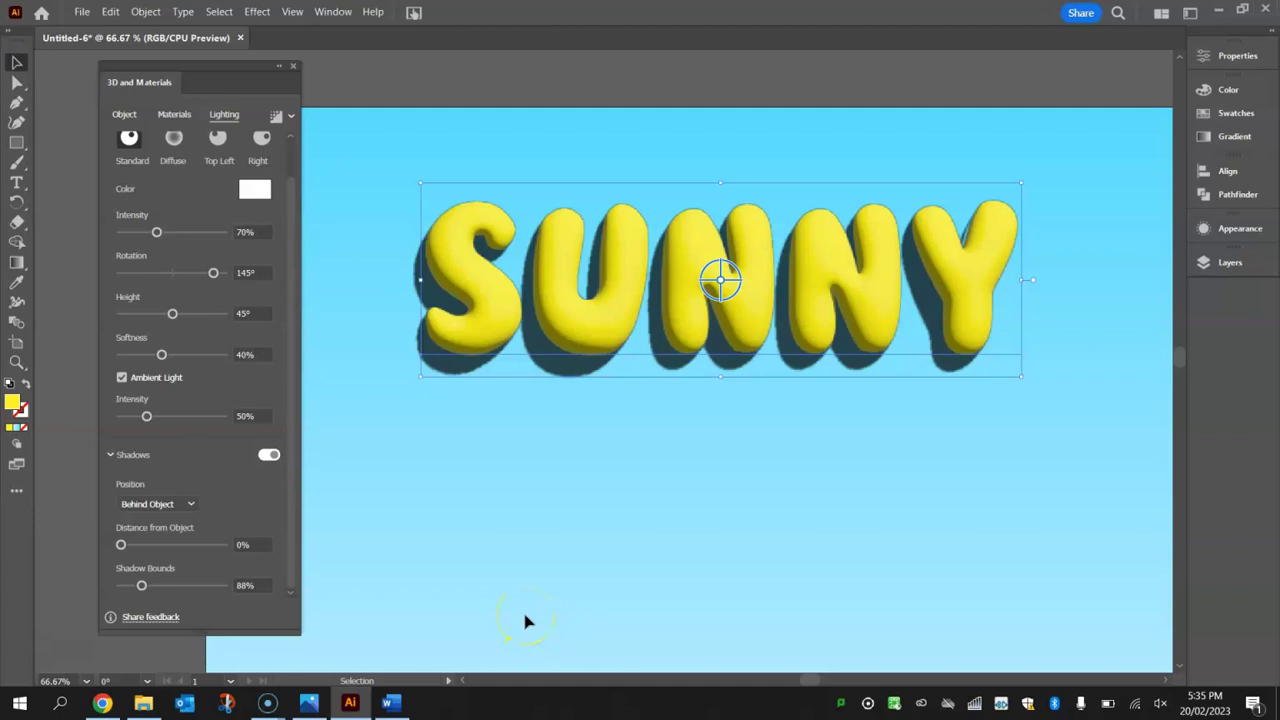
Ray-trace render the SUNNY balloon letters, then close the 3D and Materials panel and deselect.
{"action": "left_click", "coordinate": [276, 118]}
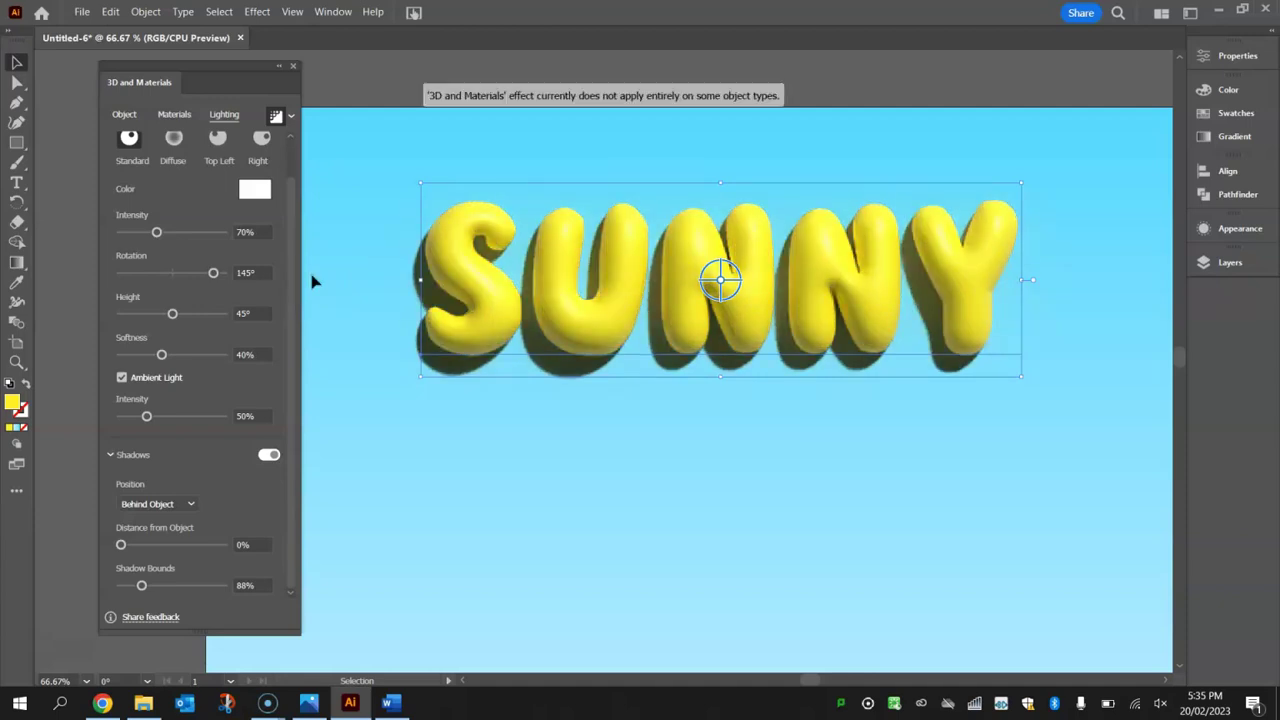
{"action": "left_click", "coordinate": [294, 67]}
{"action": "left_click", "coordinate": [255, 135]}
{"action": "mouse_move", "coordinate": [321, 700]}
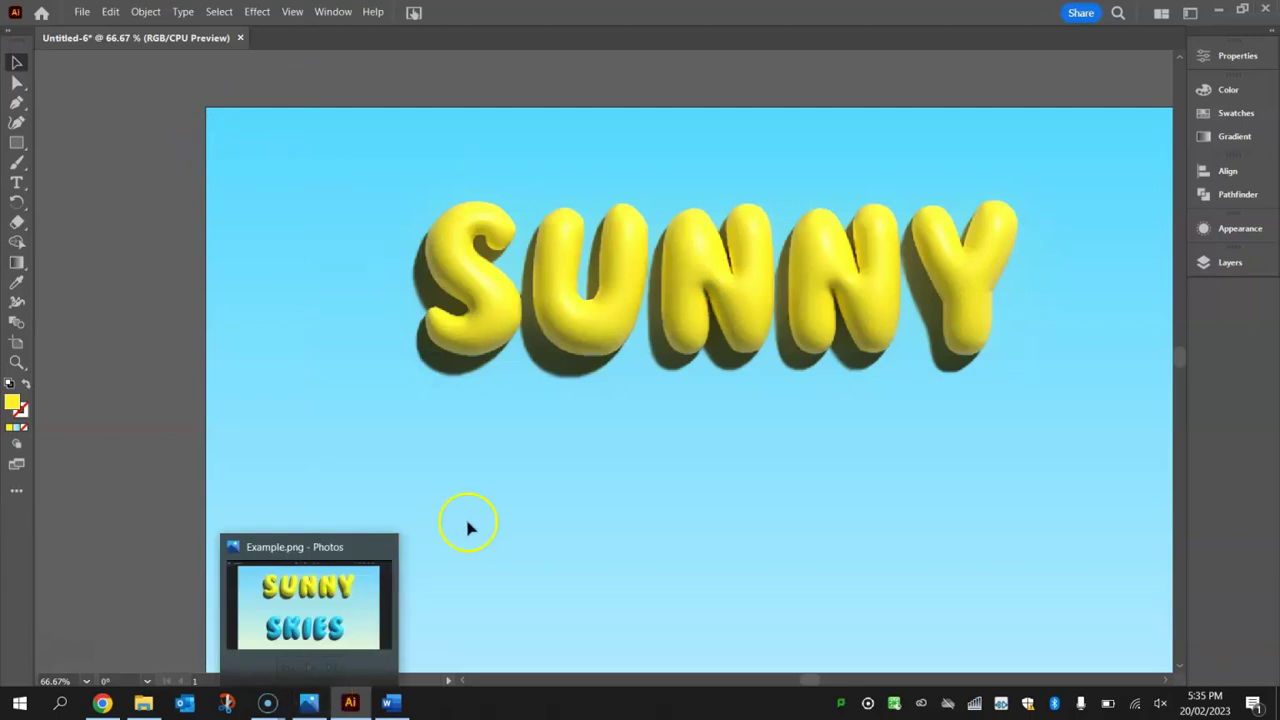
Add a new line of text reading 'SKIES' below SUNNY.
{"action": "left_click_drag", "start_coordinate": [686, 571], "coordinate": [582, 483]}
{"action": "left_click", "coordinate": [16, 183]}
{"action": "left_click", "coordinate": [372, 465]}
{"action": "type", "text": "SKIES"}
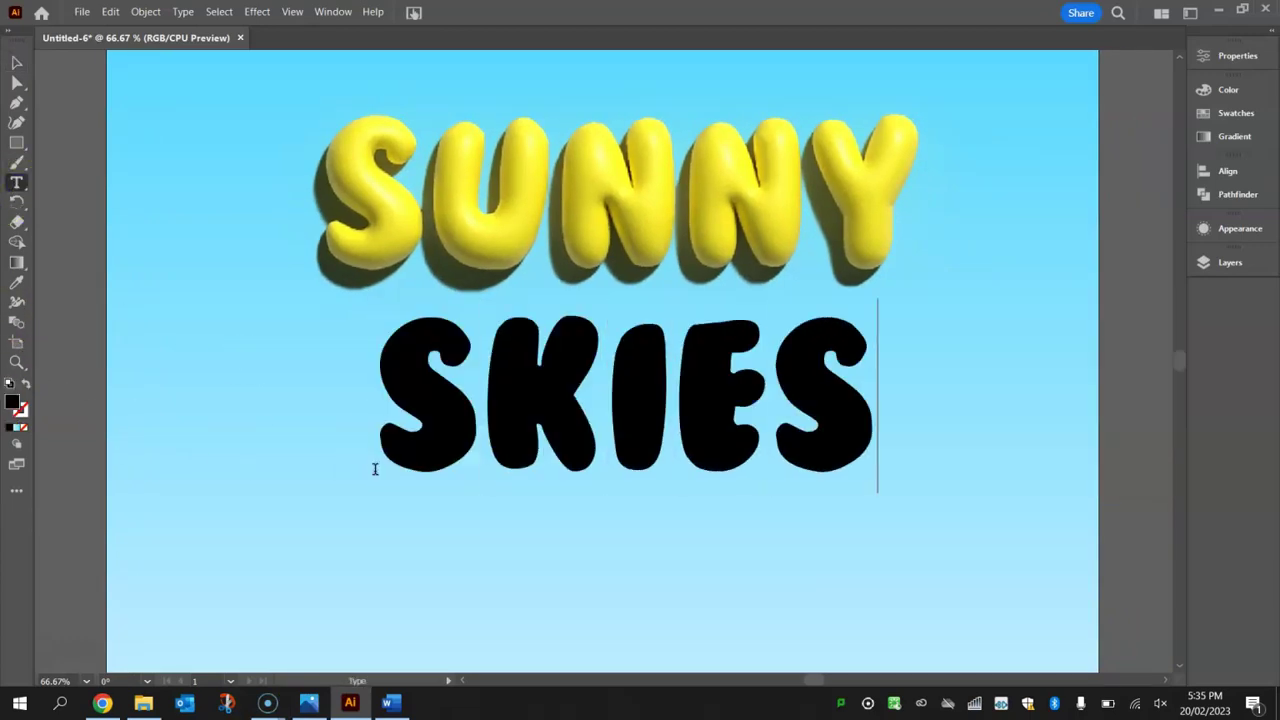
{"action": "key", "text": "ctrl+a"}
Colour all of SKIES pink and move it slightly lower on the page.
{"action": "left_click", "coordinate": [1222, 89]}
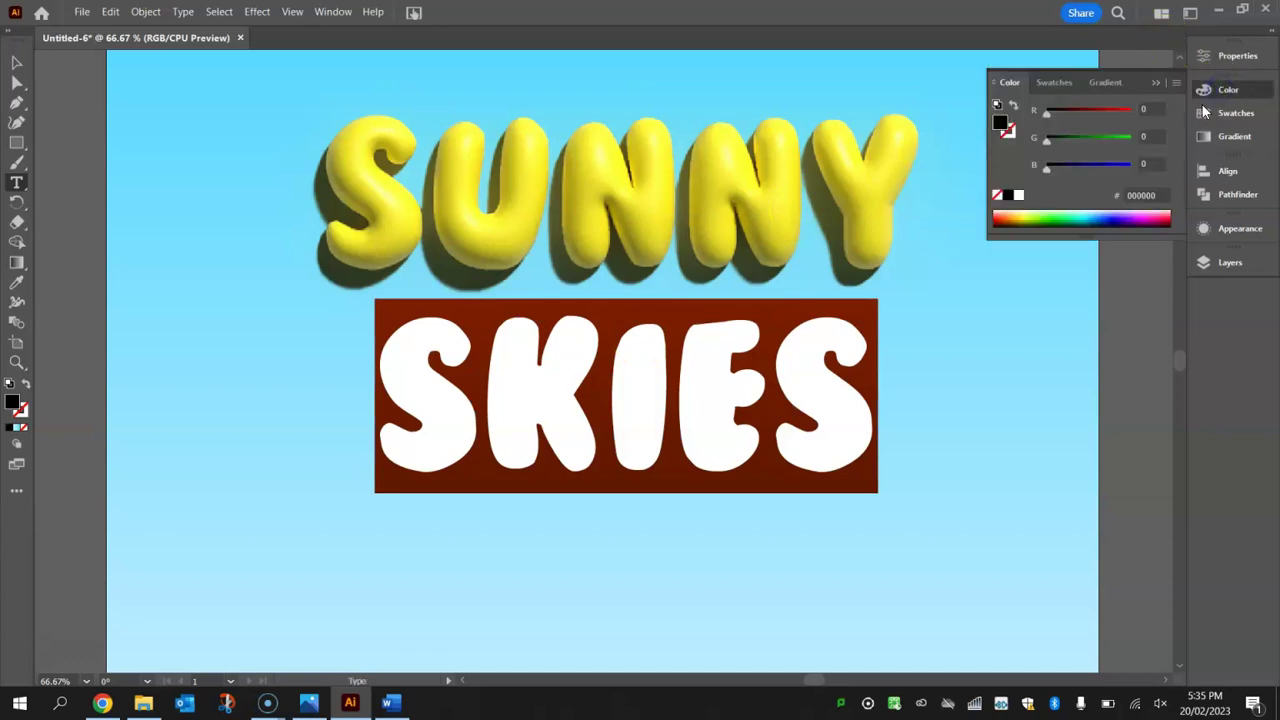
{"action": "left_click_drag", "start_coordinate": [1110, 205], "coordinate": [1143, 208]}
{"action": "left_click", "coordinate": [1222, 90]}
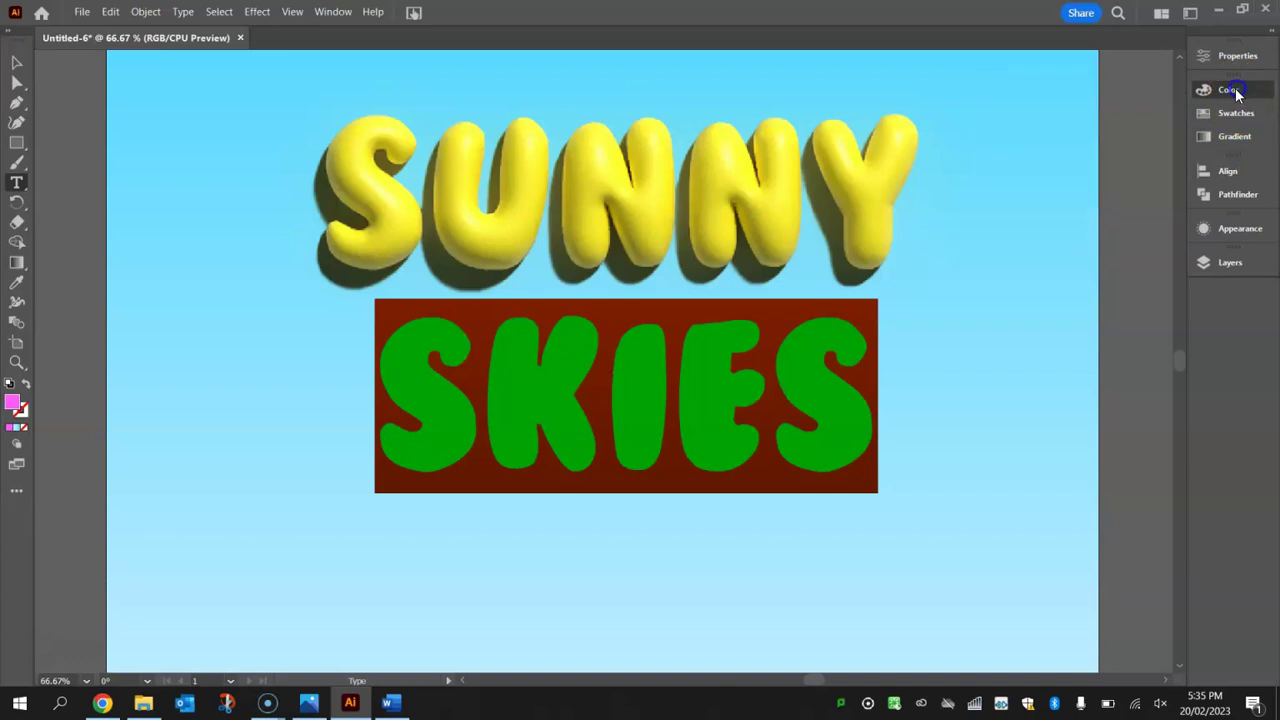
{"action": "left_click", "coordinate": [17, 63]}
{"action": "left_click", "coordinate": [108, 199]}
{"action": "left_click_drag", "start_coordinate": [546, 450], "coordinate": [548, 477]}
Recolour the letter K in SKIES green using the swatch collection.
{"action": "key", "text": "t"}
{"action": "left_click_drag", "start_coordinate": [491, 417], "coordinate": [572, 418]}
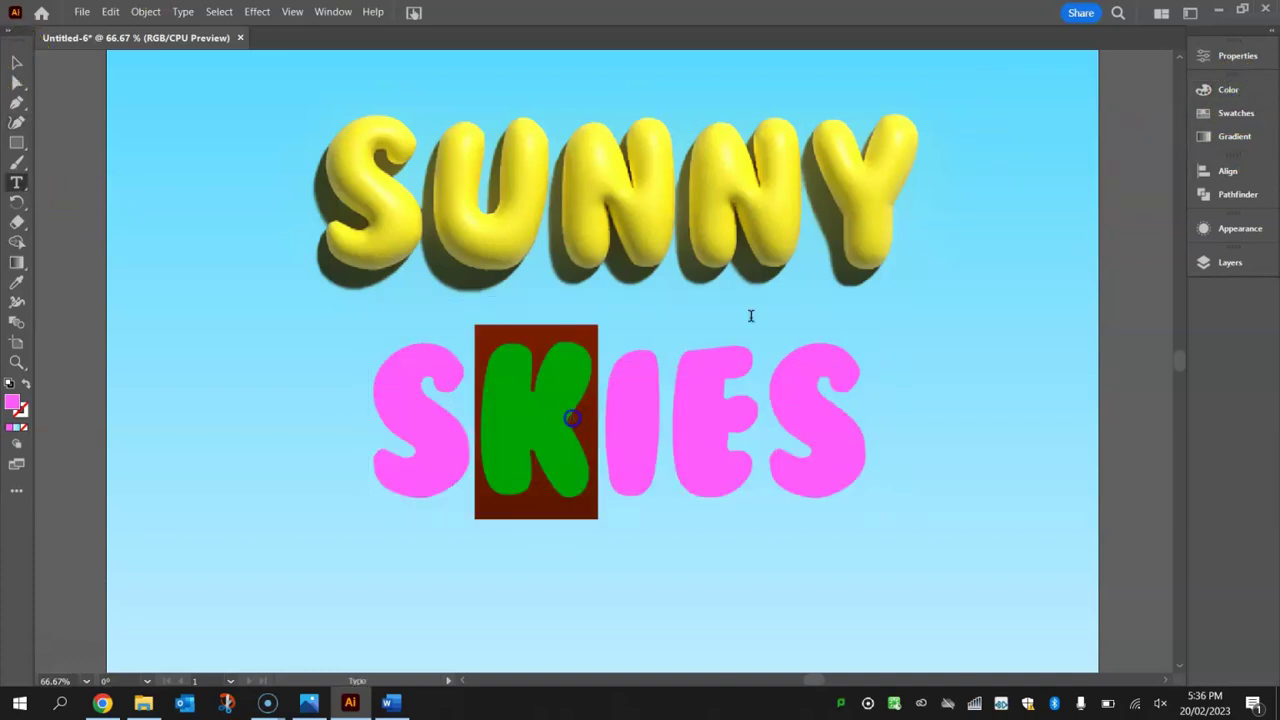
{"action": "left_click", "coordinate": [1225, 90]}
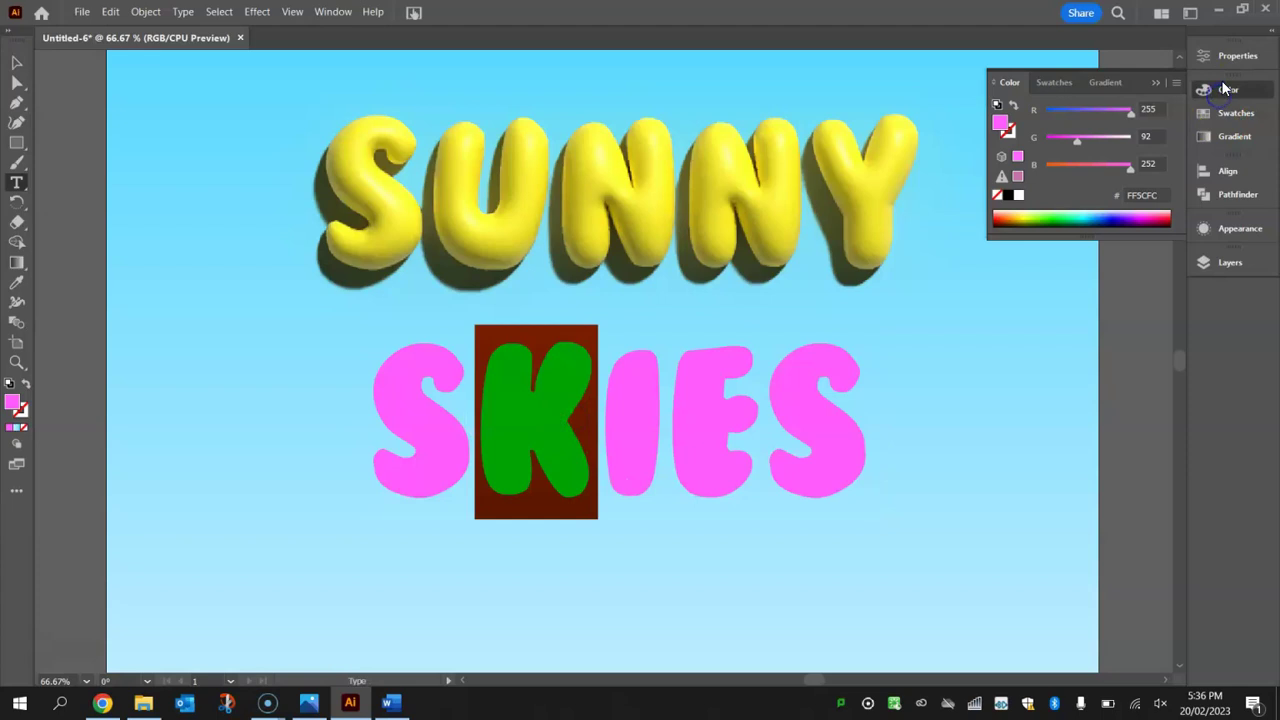
{"action": "left_click", "coordinate": [1054, 82]}
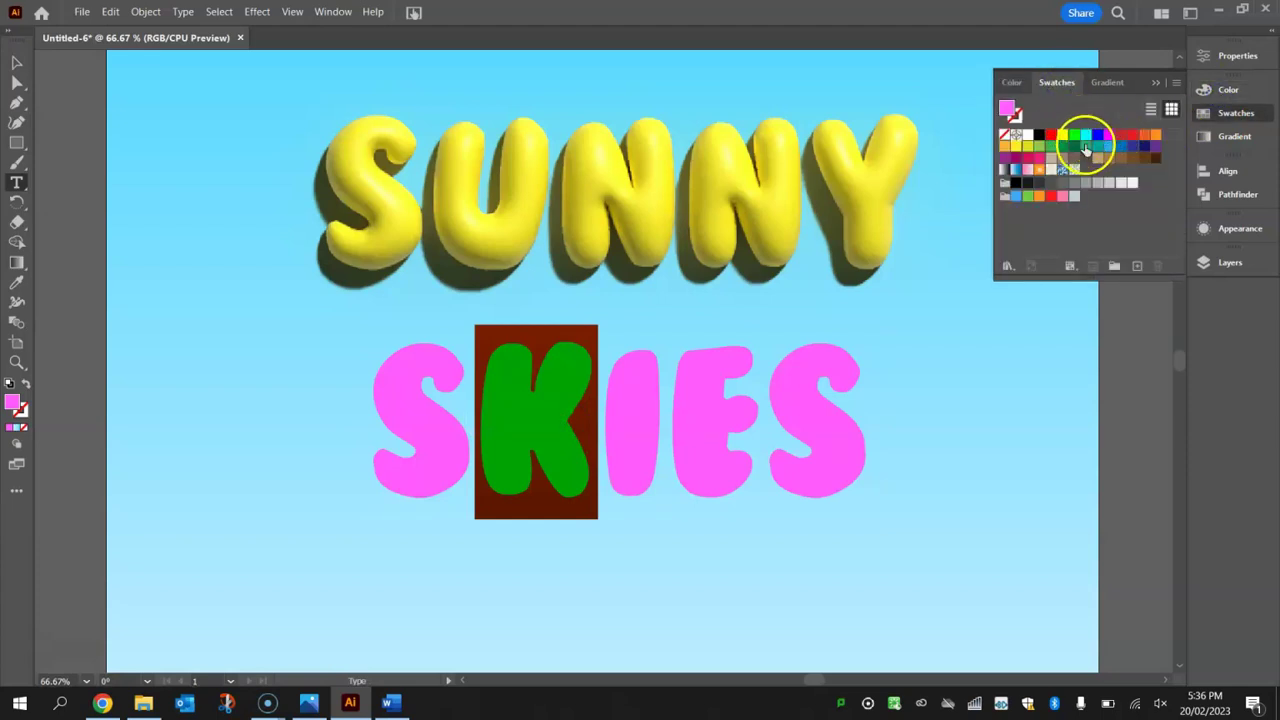
{"action": "left_click", "coordinate": [1074, 134]}
Colour the E yellow and the I orange in SKIES.
{"action": "left_click_drag", "start_coordinate": [690, 412], "coordinate": [754, 404]}
{"action": "left_click", "coordinate": [1066, 138]}
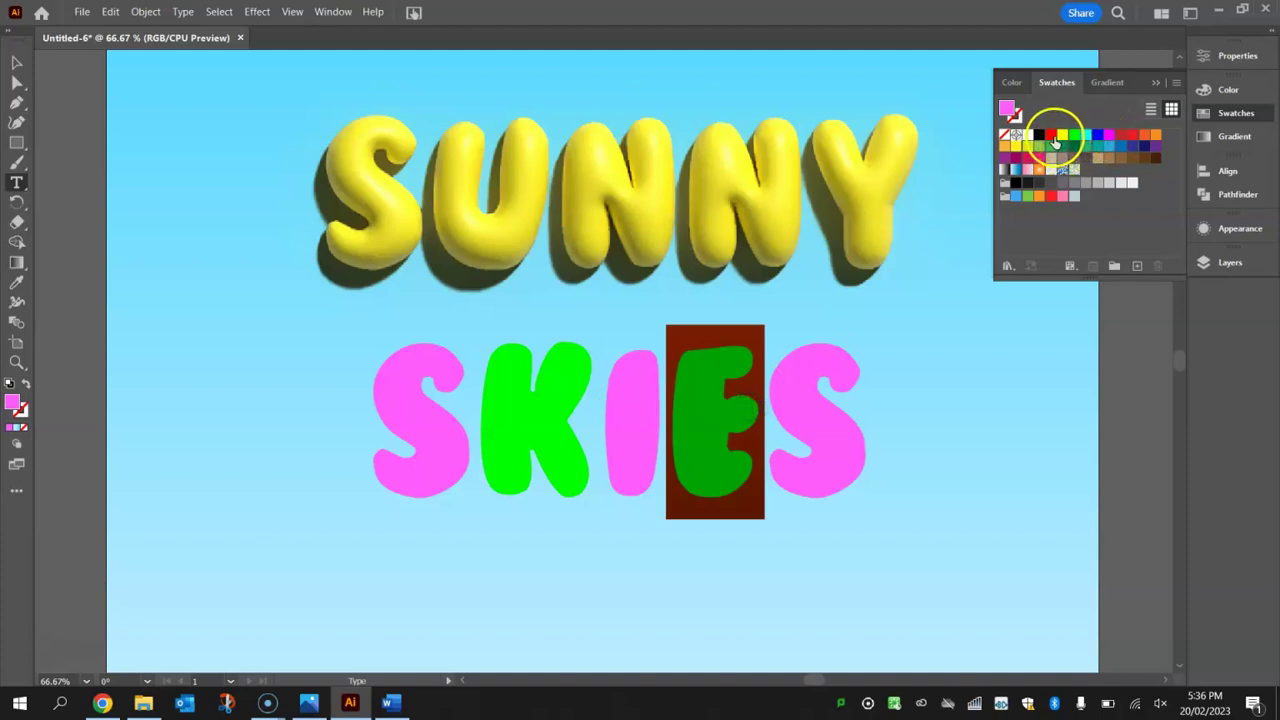
{"action": "left_click", "coordinate": [1062, 136]}
{"action": "left_click", "coordinate": [832, 426]}
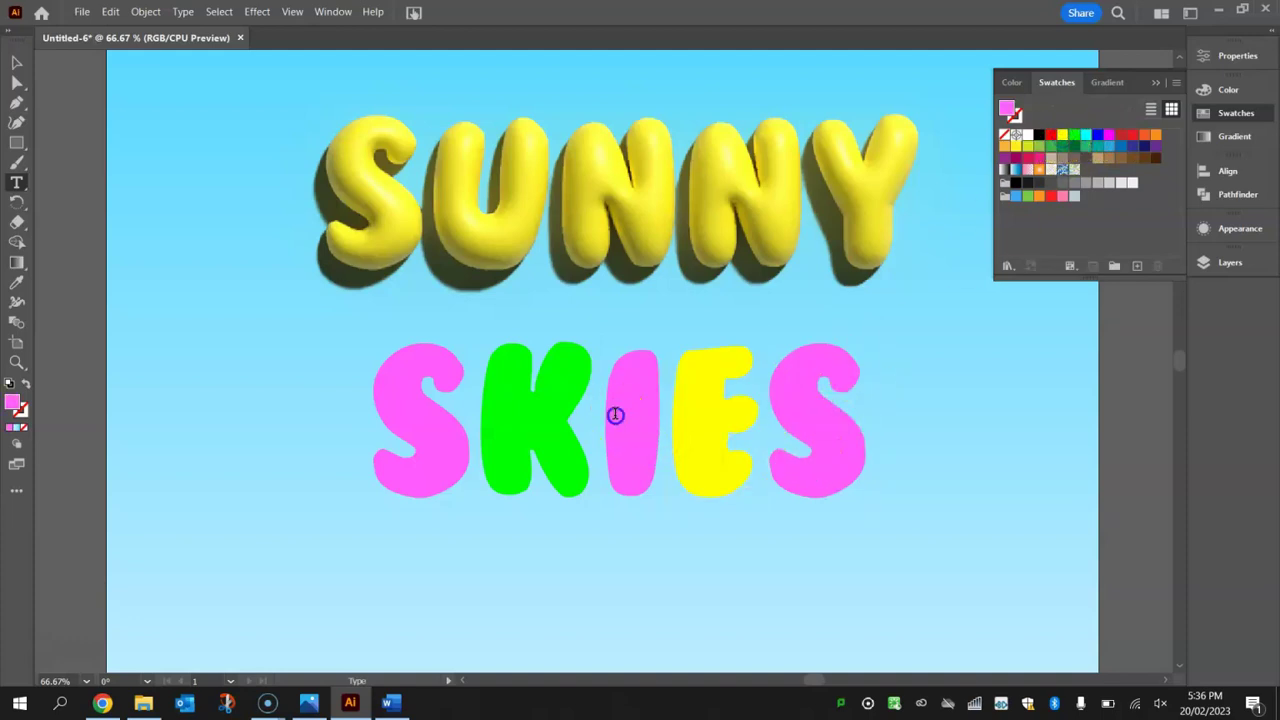
{"action": "left_click_drag", "start_coordinate": [612, 411], "coordinate": [652, 411]}
{"action": "left_click", "coordinate": [1086, 138]}
{"action": "left_click", "coordinate": [886, 420]}
{"action": "left_click_drag", "start_coordinate": [620, 402], "coordinate": [655, 395]}
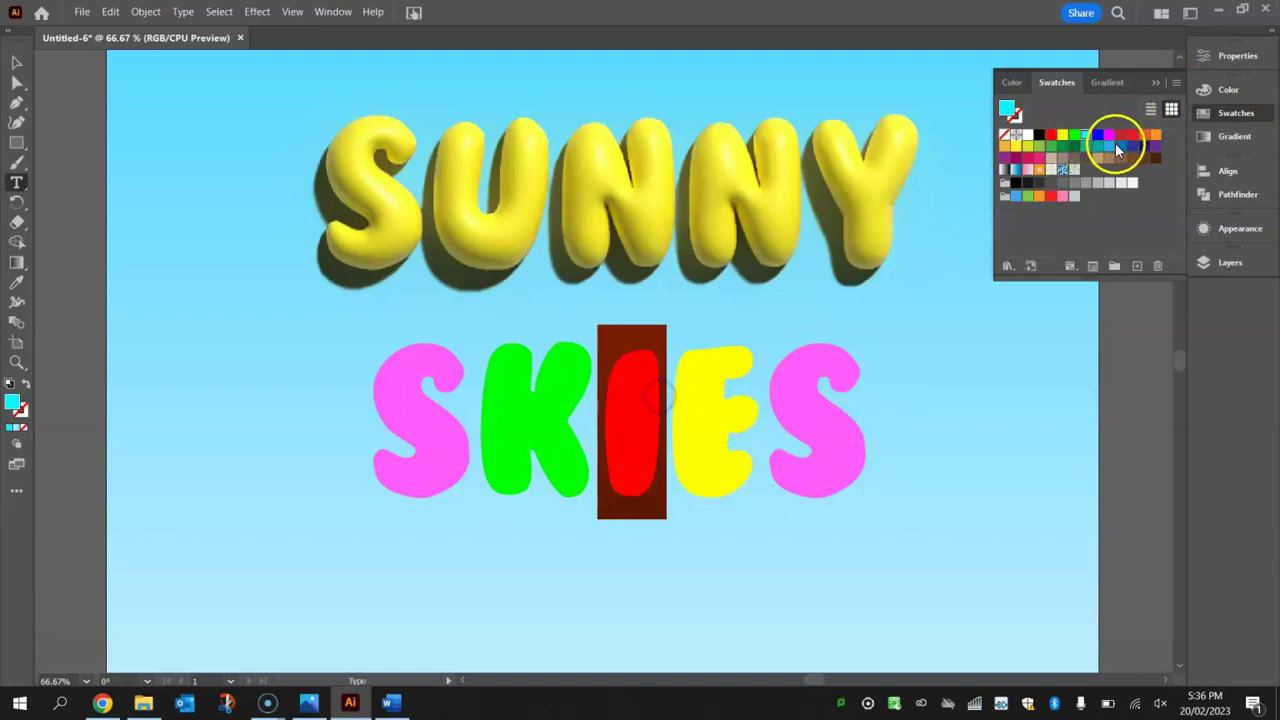
{"action": "left_click", "coordinate": [1154, 133]}
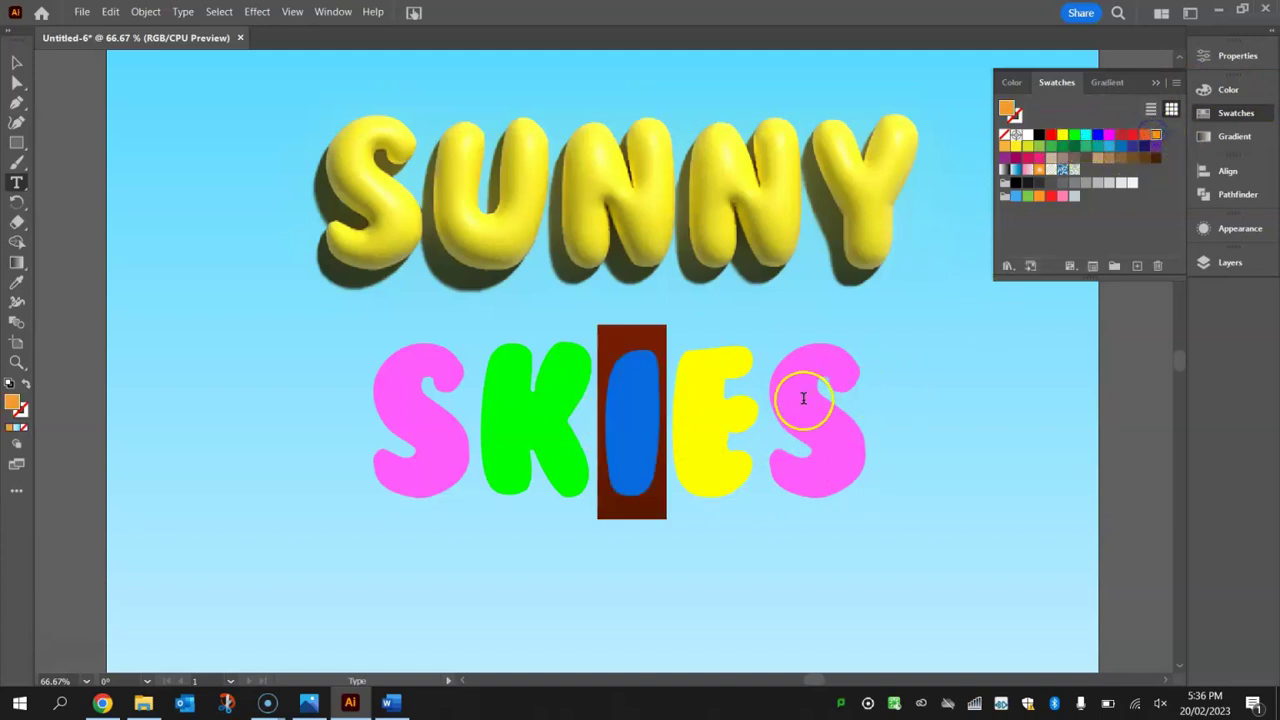
Colour the final S purple and select the whole SKIES text object.
{"action": "left_click_drag", "start_coordinate": [800, 400], "coordinate": [847, 395]}
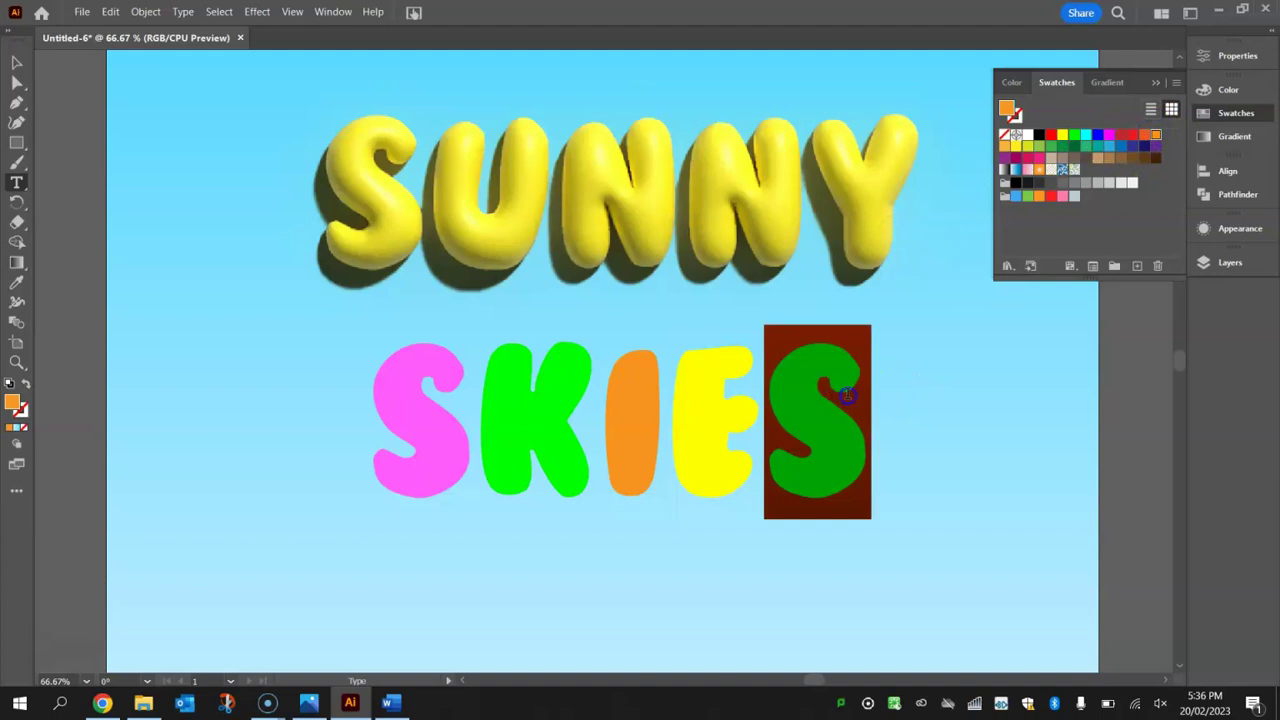
{"action": "left_click", "coordinate": [1003, 167]}
{"action": "left_click", "coordinate": [833, 458]}
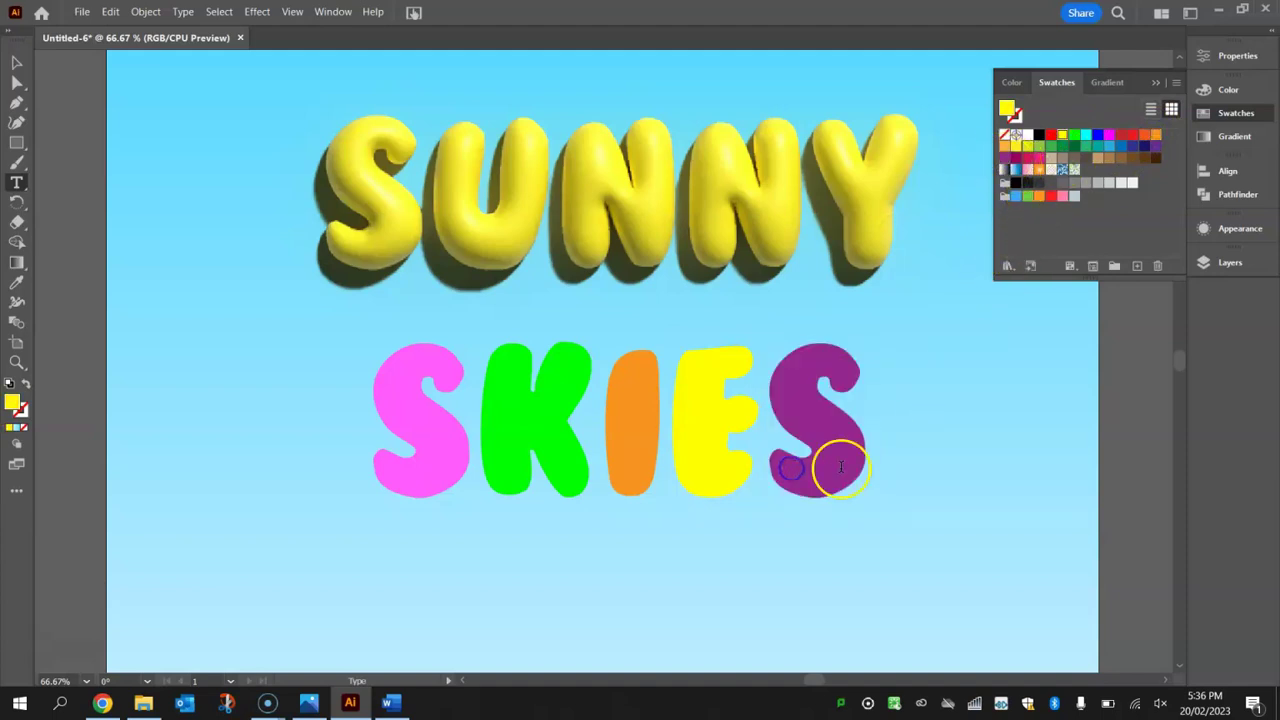
{"action": "left_click", "coordinate": [16, 62]}
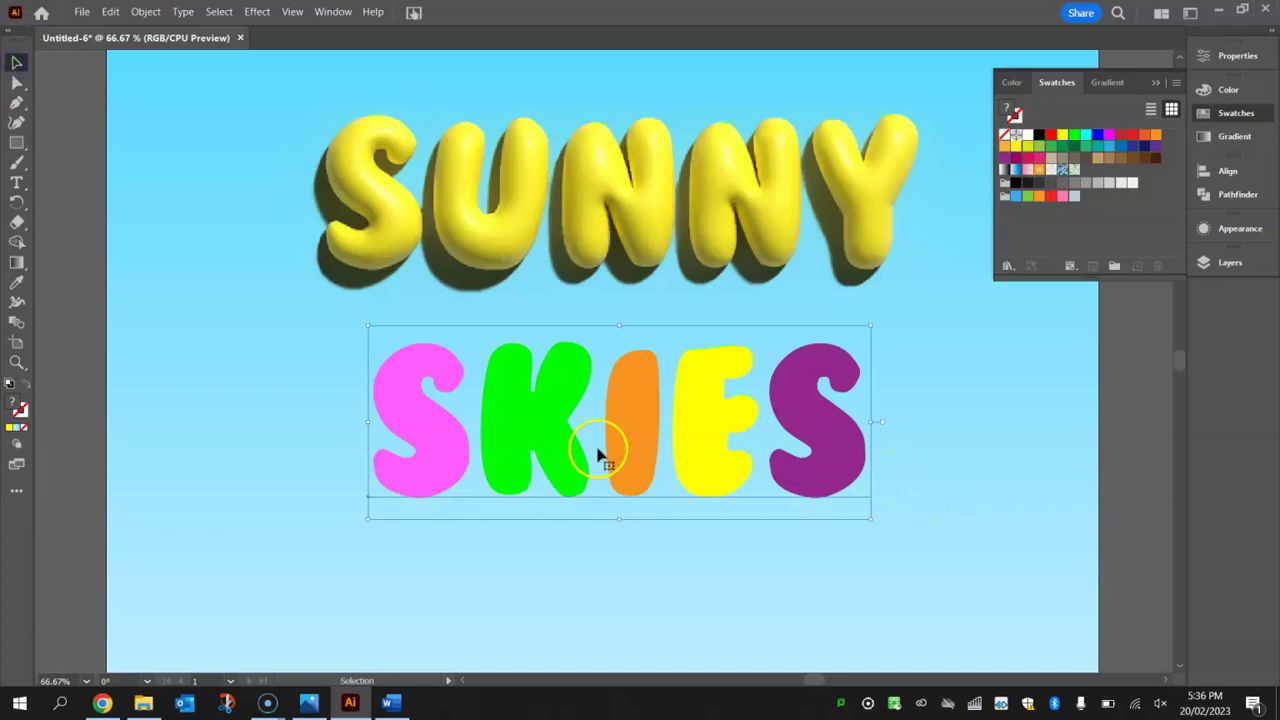
Nudge SKIES into place and apply the 3D and Materials Inflate effect.
{"action": "left_click_drag", "start_coordinate": [602, 446], "coordinate": [611, 421]}
{"action": "left_click", "coordinate": [257, 11]}
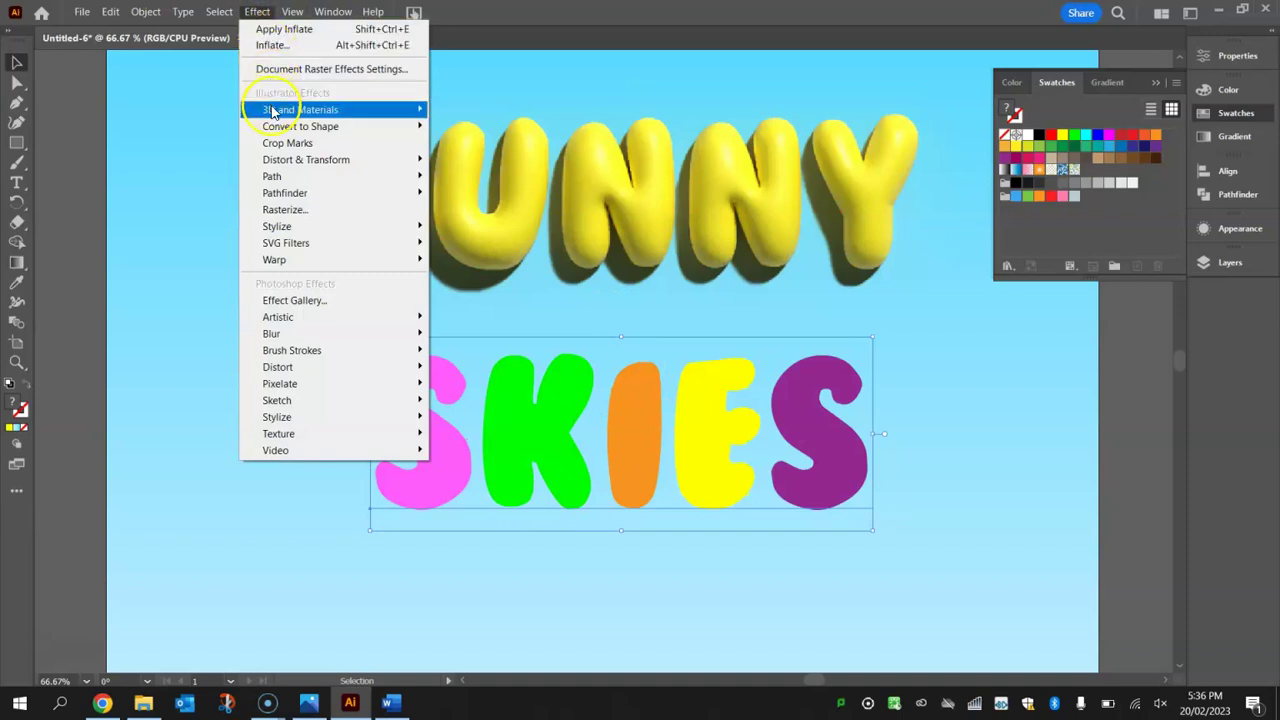
{"action": "mouse_move", "coordinate": [300, 109]}
{"action": "left_click", "coordinate": [503, 142]}
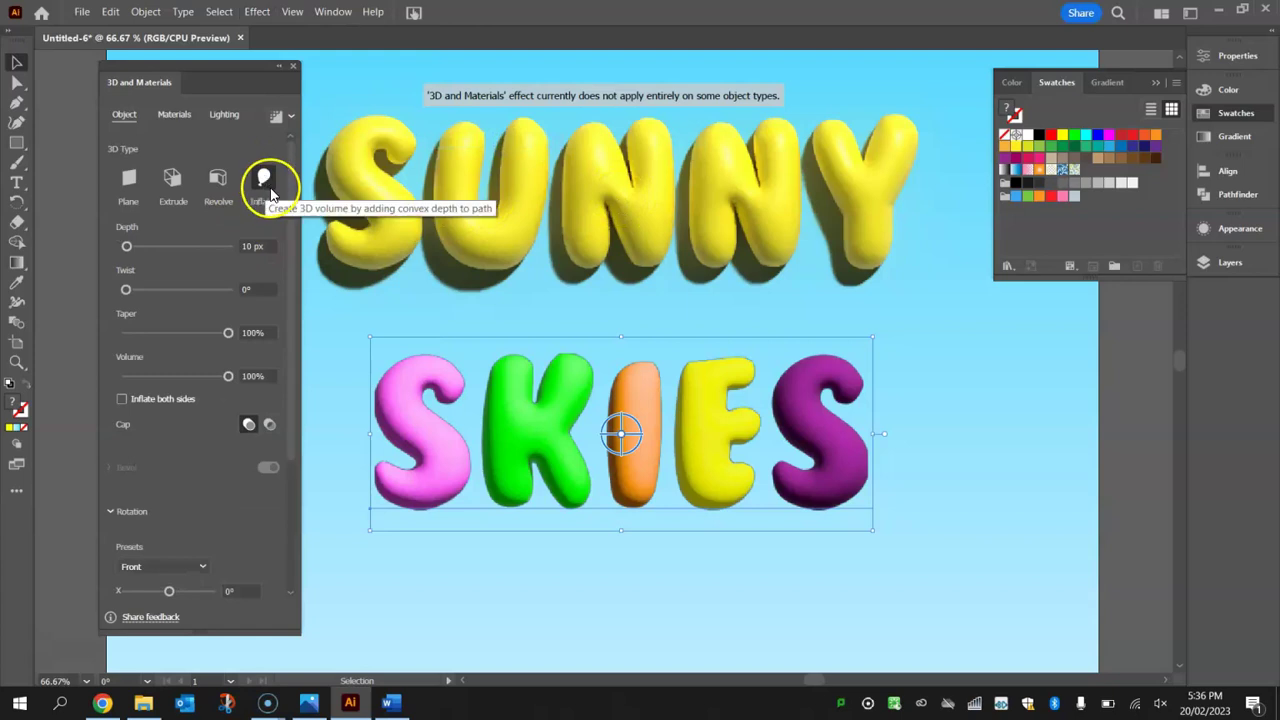
Enable lighting shadows with 84% shadow bounds and render SKIES with ray tracing.
{"action": "left_click", "coordinate": [225, 116]}
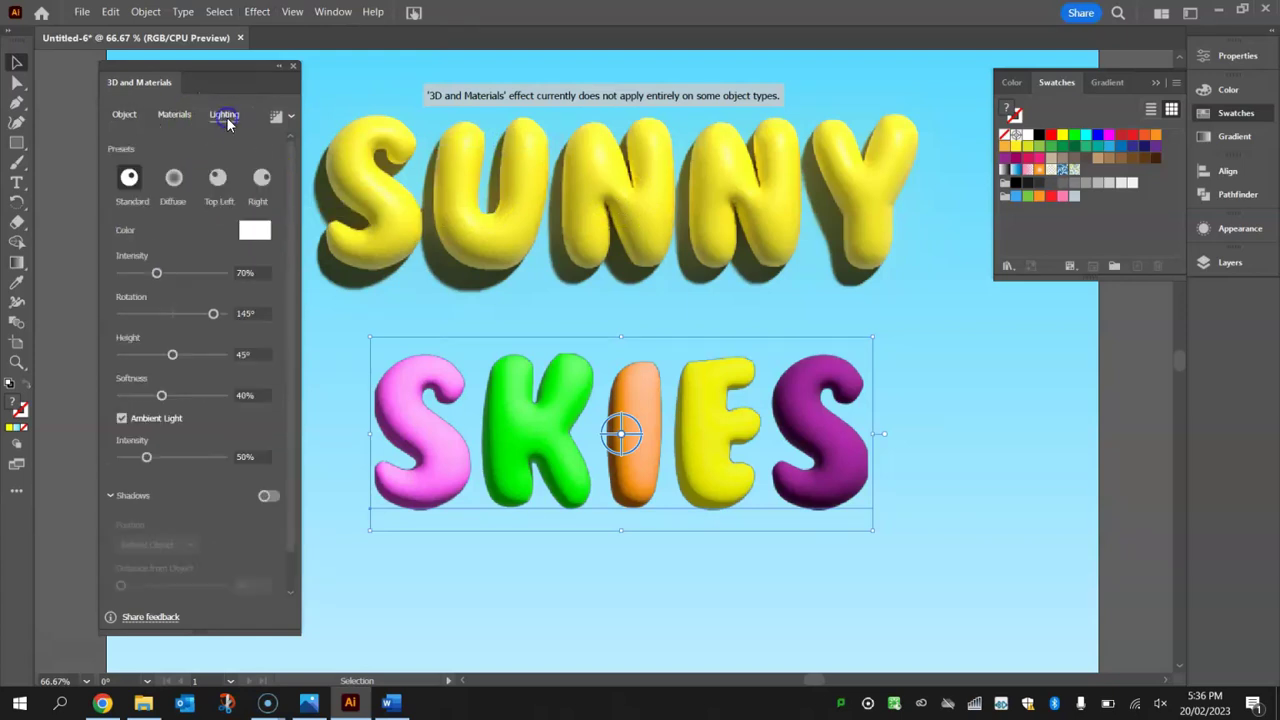
{"action": "left_click", "coordinate": [267, 496]}
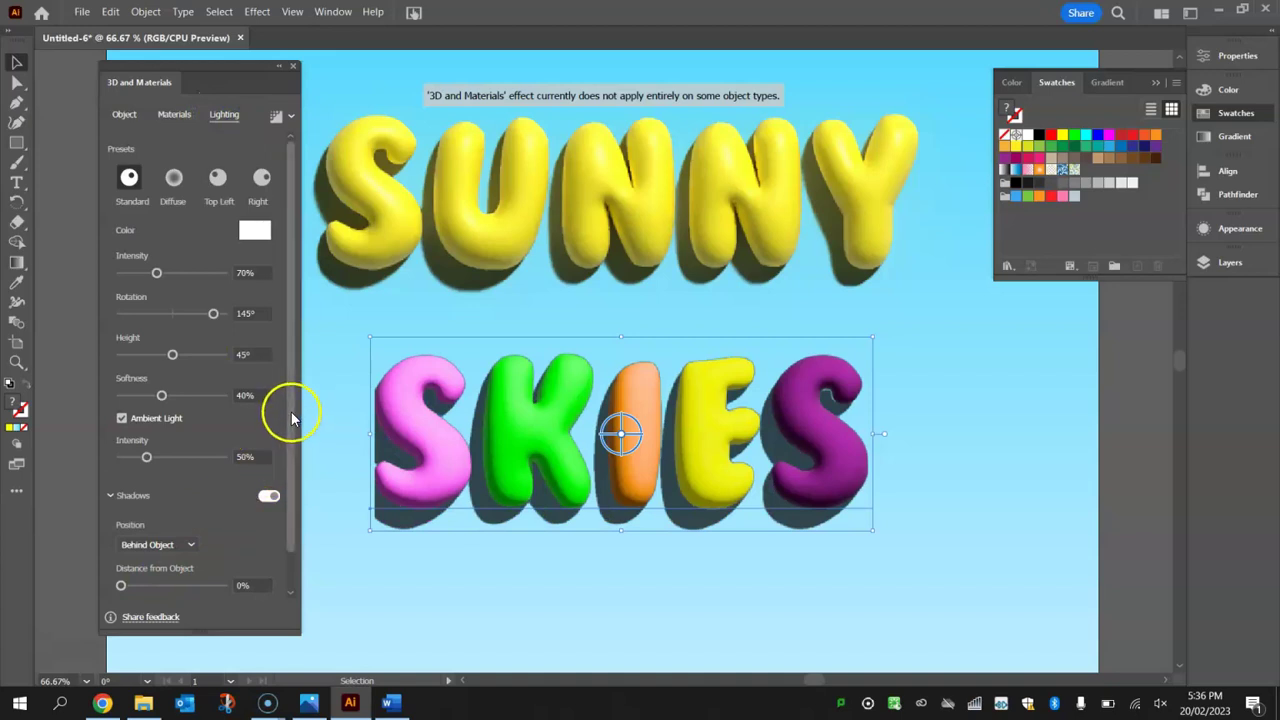
{"action": "scroll", "coordinate": [285, 450], "scroll_direction": "down", "scroll_amount": 1}
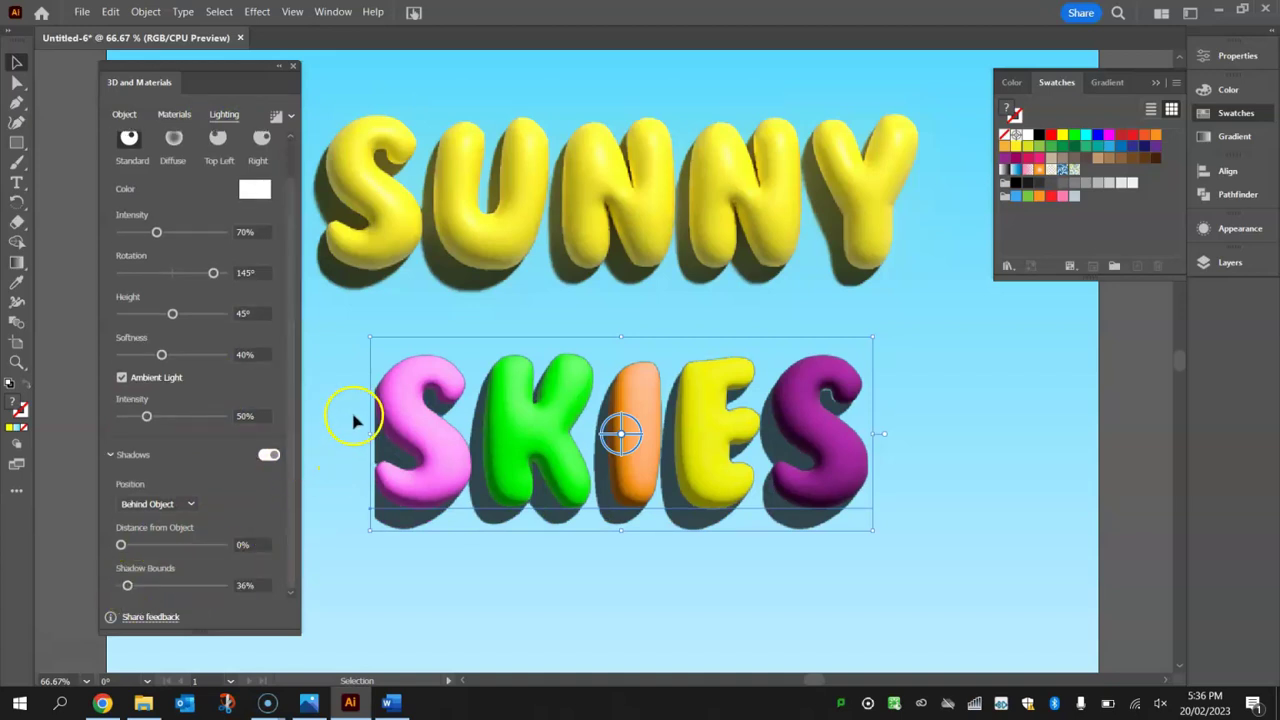
{"action": "left_click", "coordinate": [141, 587]}
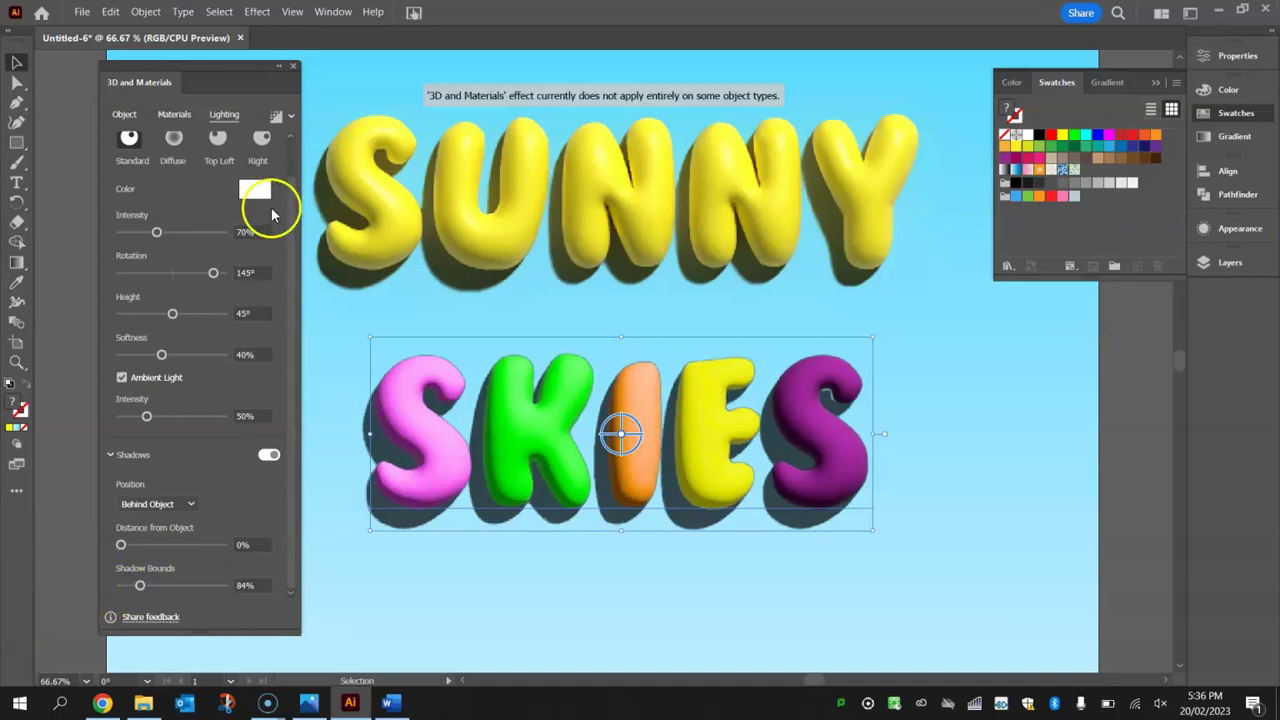
{"action": "left_click", "coordinate": [275, 117]}
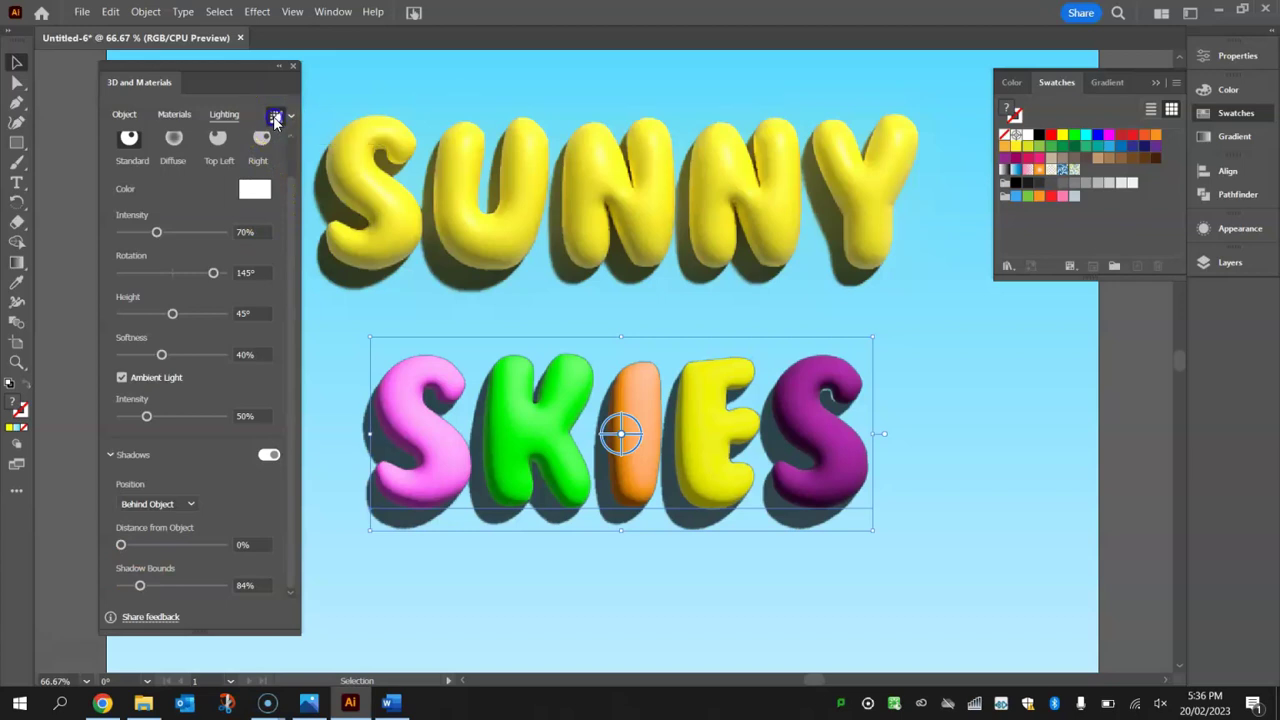
{"action": "left_click", "coordinate": [222, 498]}
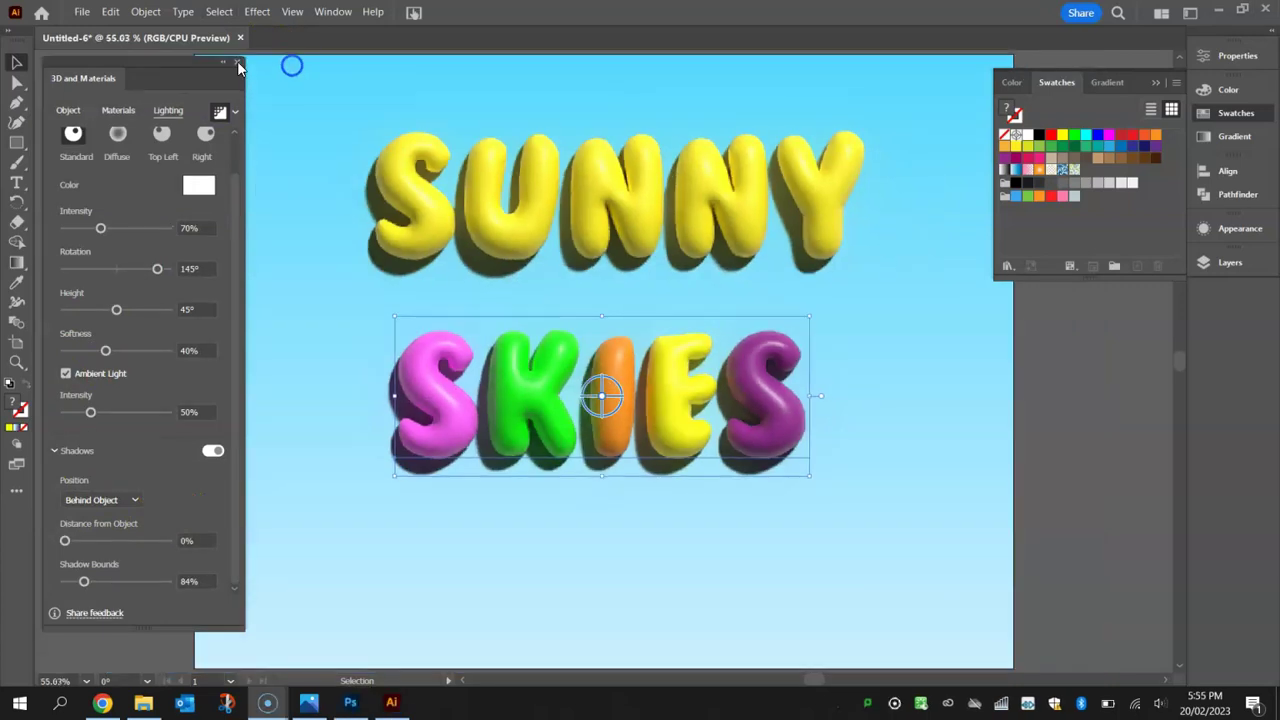
Close the 3D and swatch panels, then expand SUNNY's appearance and reposition it.
{"action": "left_click", "coordinate": [237, 63]}
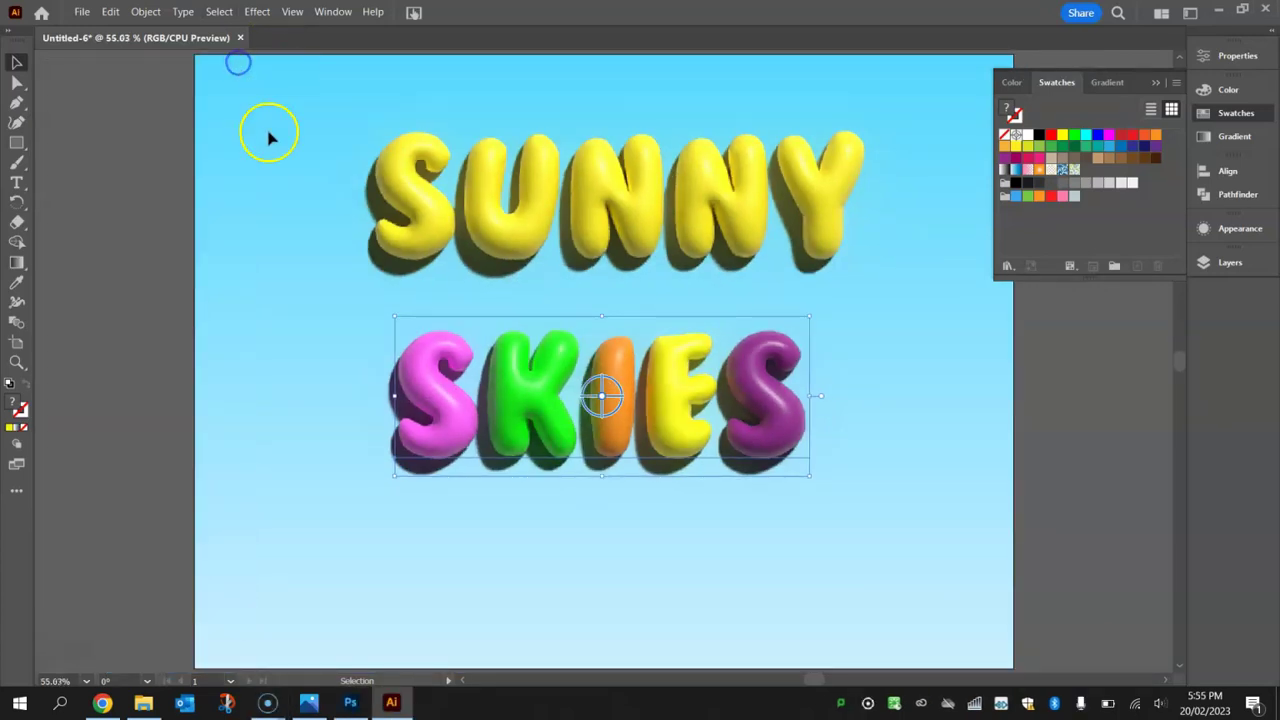
{"action": "left_click", "coordinate": [1257, 113]}
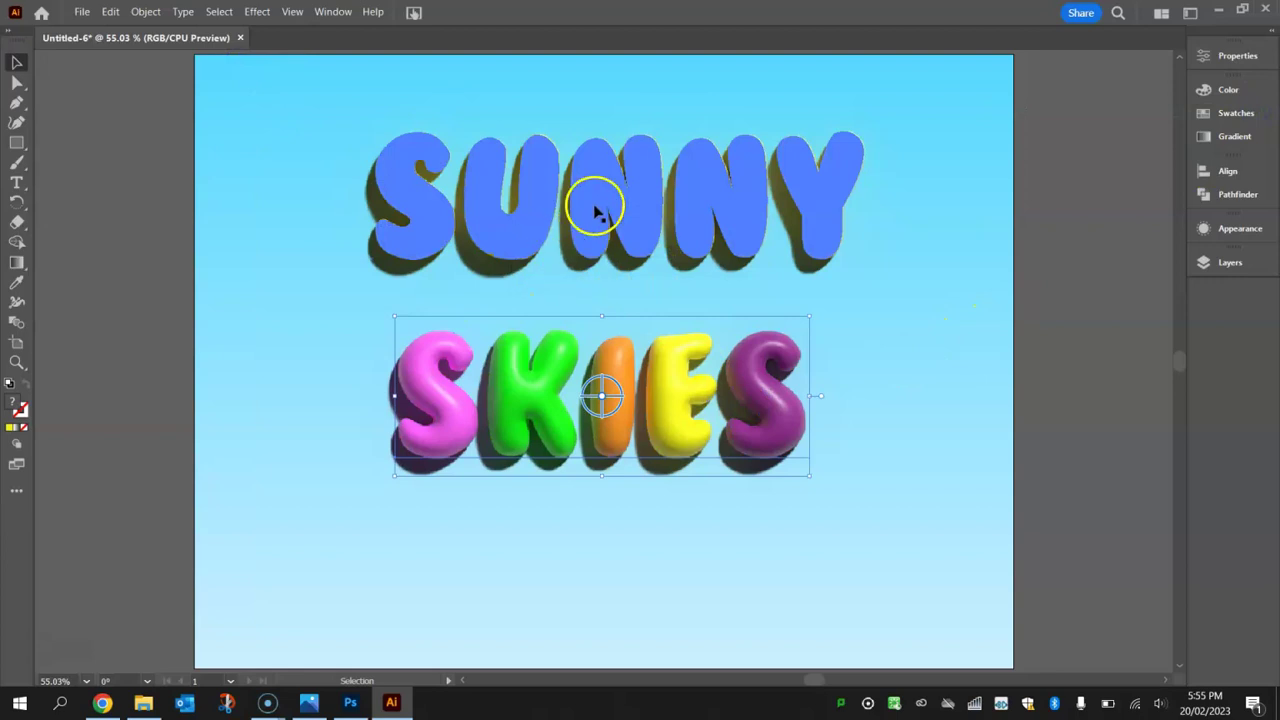
{"action": "left_click_drag", "start_coordinate": [595, 202], "coordinate": [730, 240]}
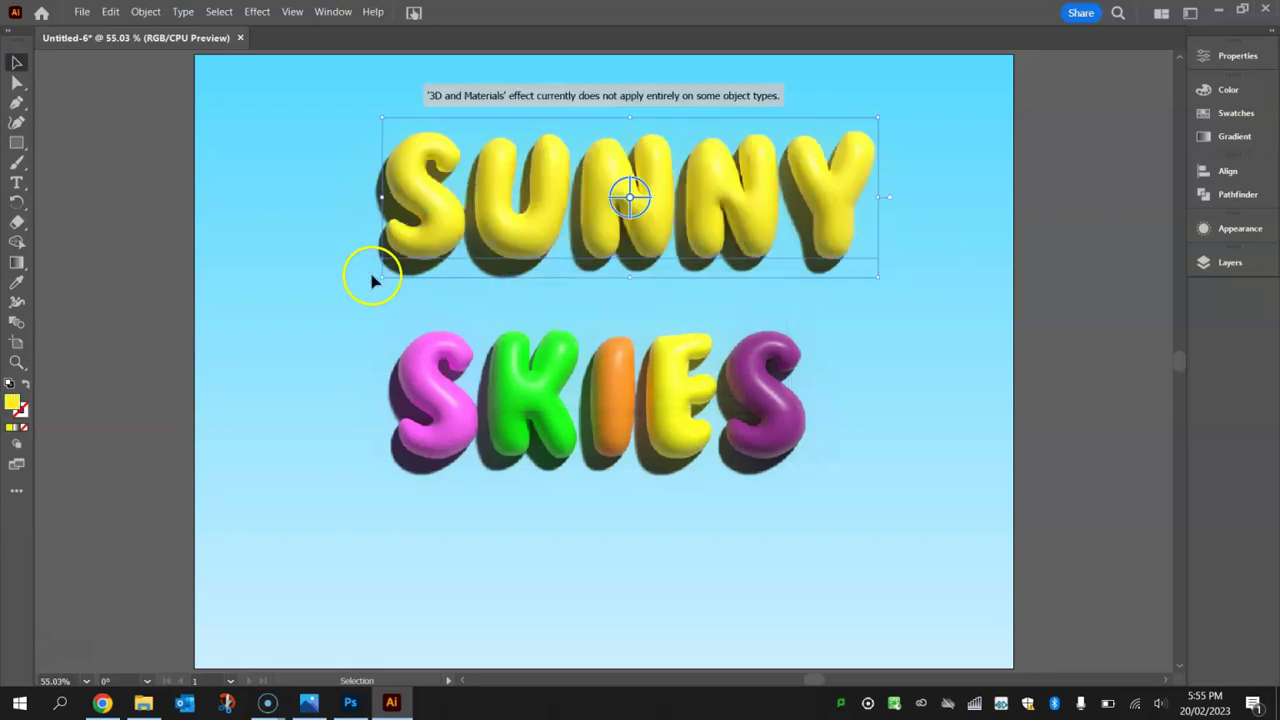
{"action": "left_click", "coordinate": [155, 12]}
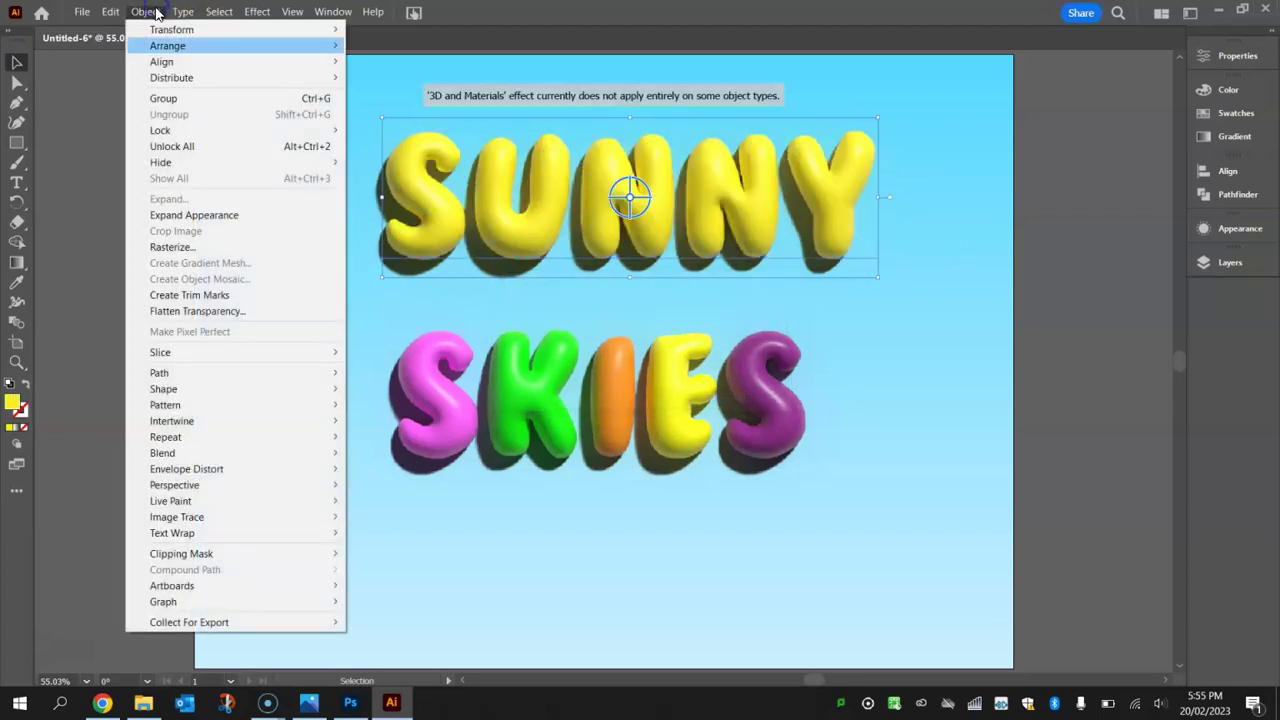
{"action": "left_click", "coordinate": [205, 211]}
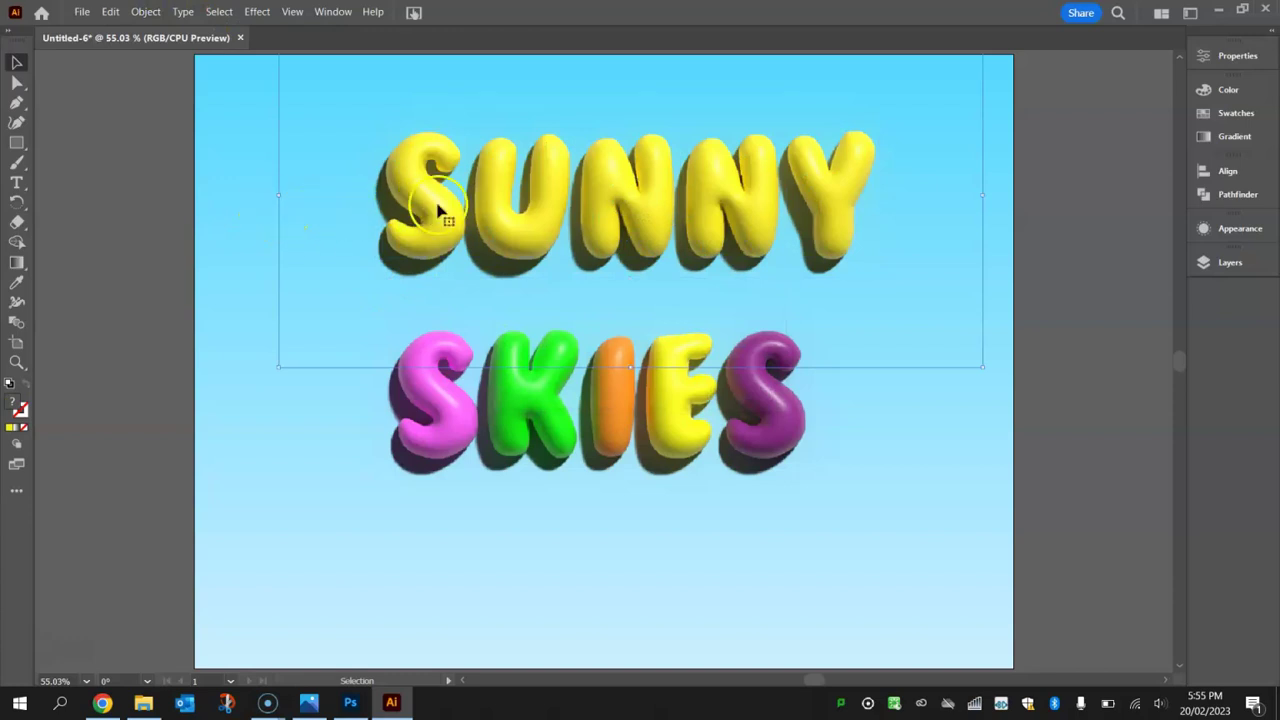
{"action": "left_click_drag", "start_coordinate": [437, 209], "coordinate": [525, 216]}
Select SKIES, expand its 3D appearance, and clear the selection.
{"action": "left_click", "coordinate": [396, 410]}
{"action": "left_click", "coordinate": [146, 12]}
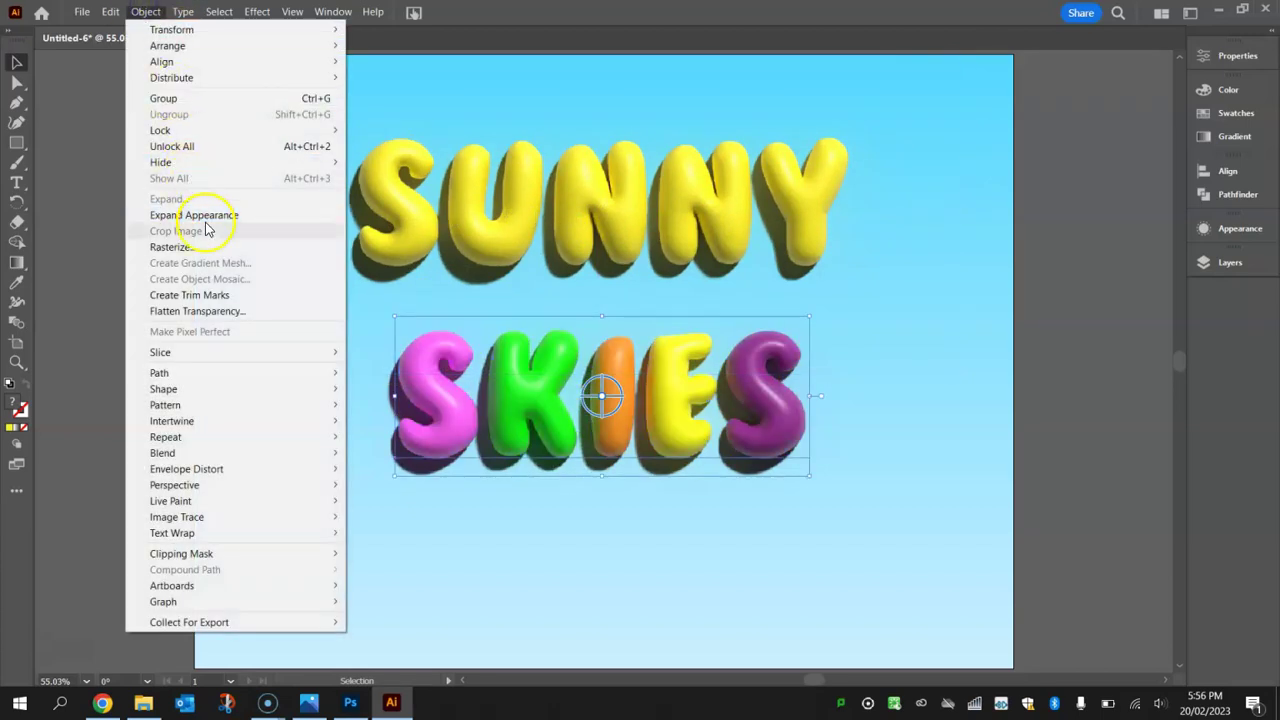
{"action": "left_click", "coordinate": [206, 214]}
{"action": "left_click", "coordinate": [209, 211]}
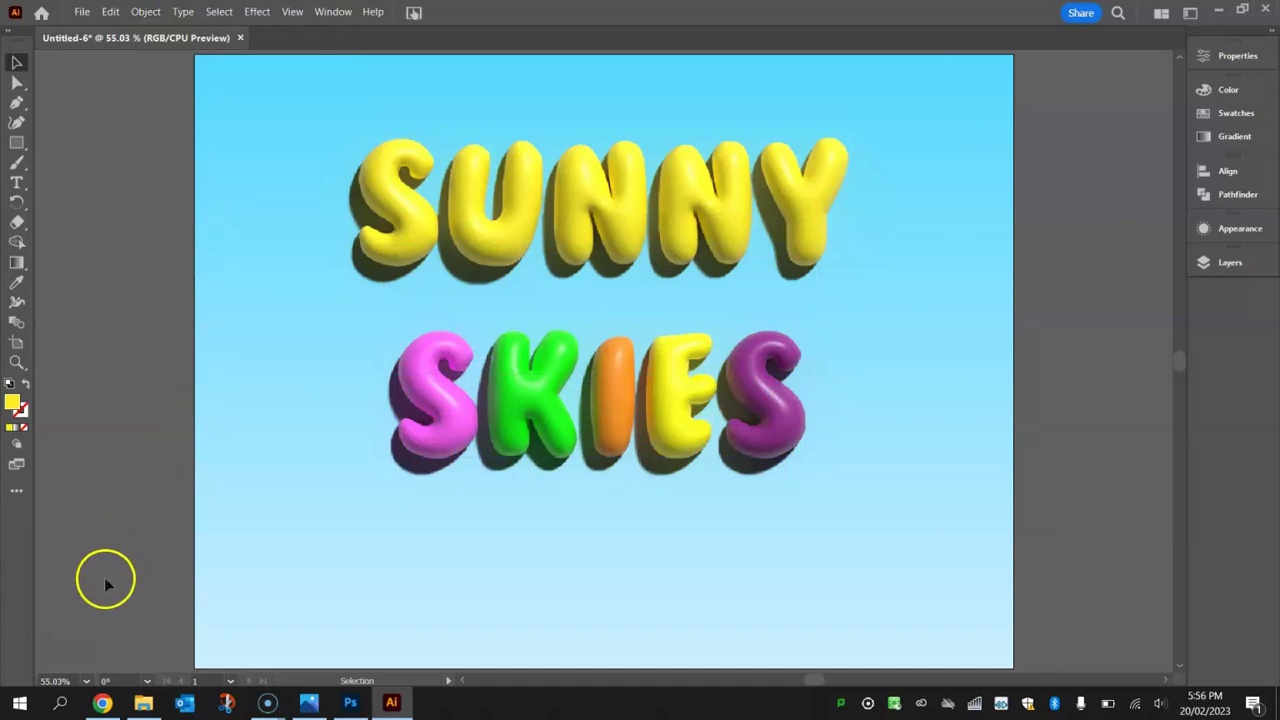